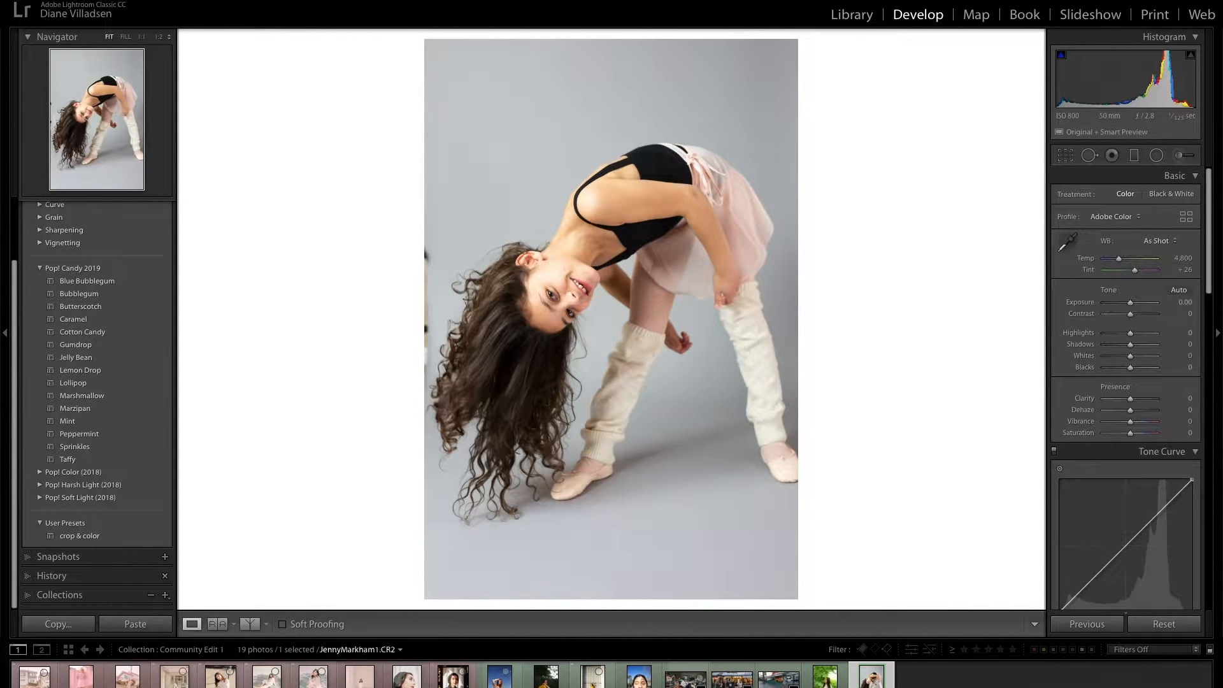
# Step: Apply the Sprinkles preset to the beach portrait with the striped dress and enable lens profile corrections
pyautogui.click(486, 684)
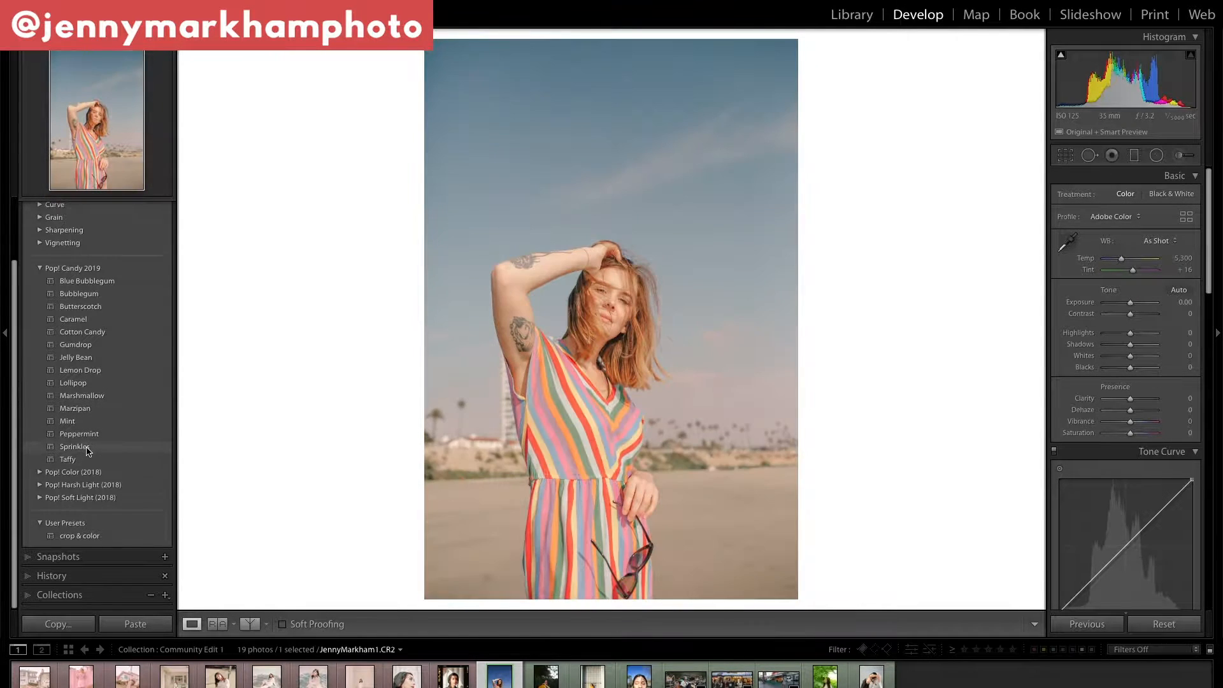
pyautogui.click(87, 447)
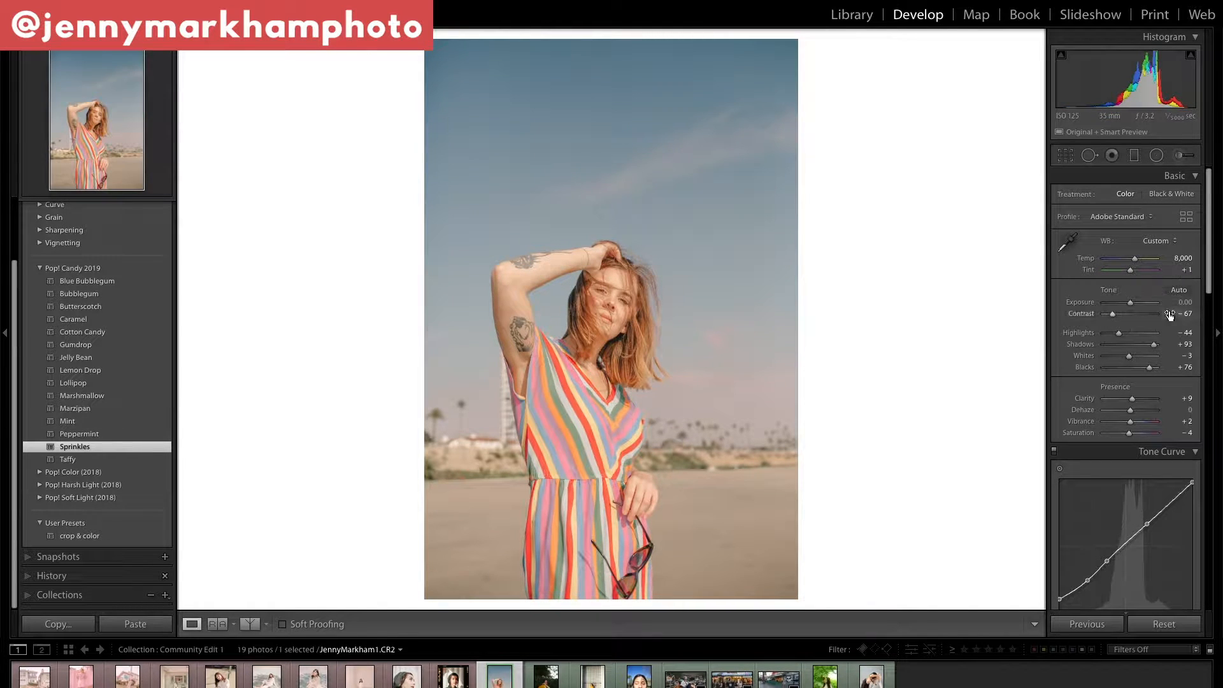
pyautogui.scroll(-10, 1127, 325)
pyautogui.scroll(-3, 1126, 328)
pyautogui.click(1084, 359)
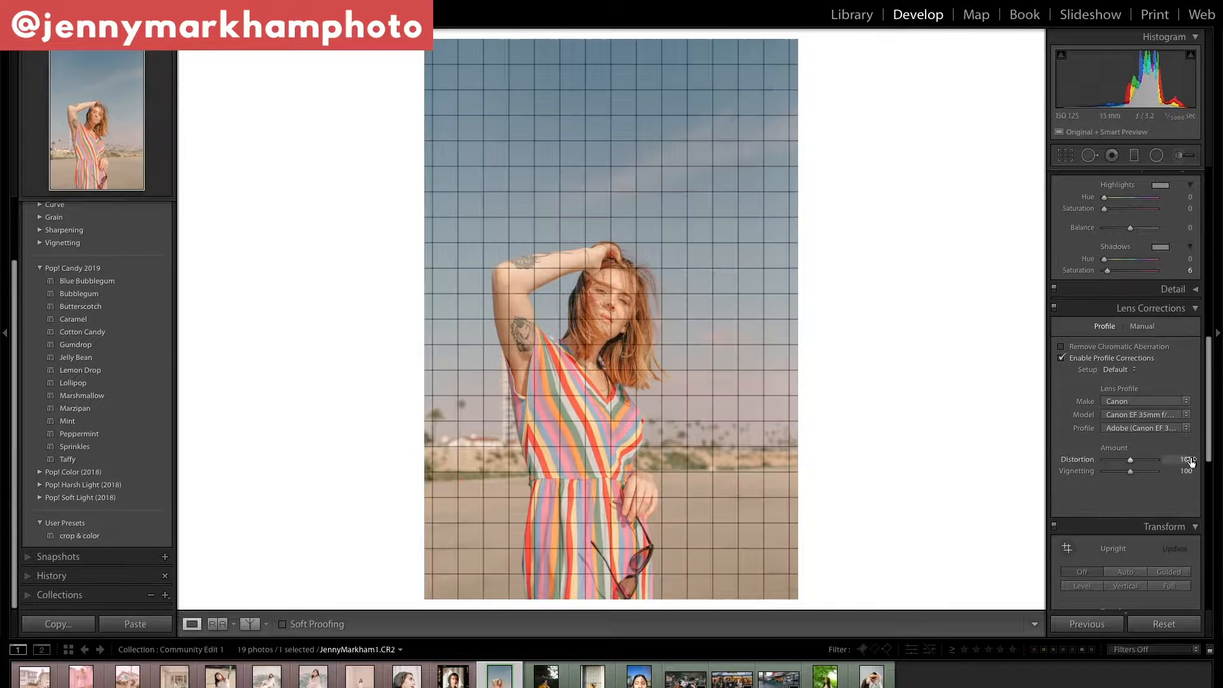
pyautogui.moveTo(1210, 455); pyautogui.dragTo(1218, 216)
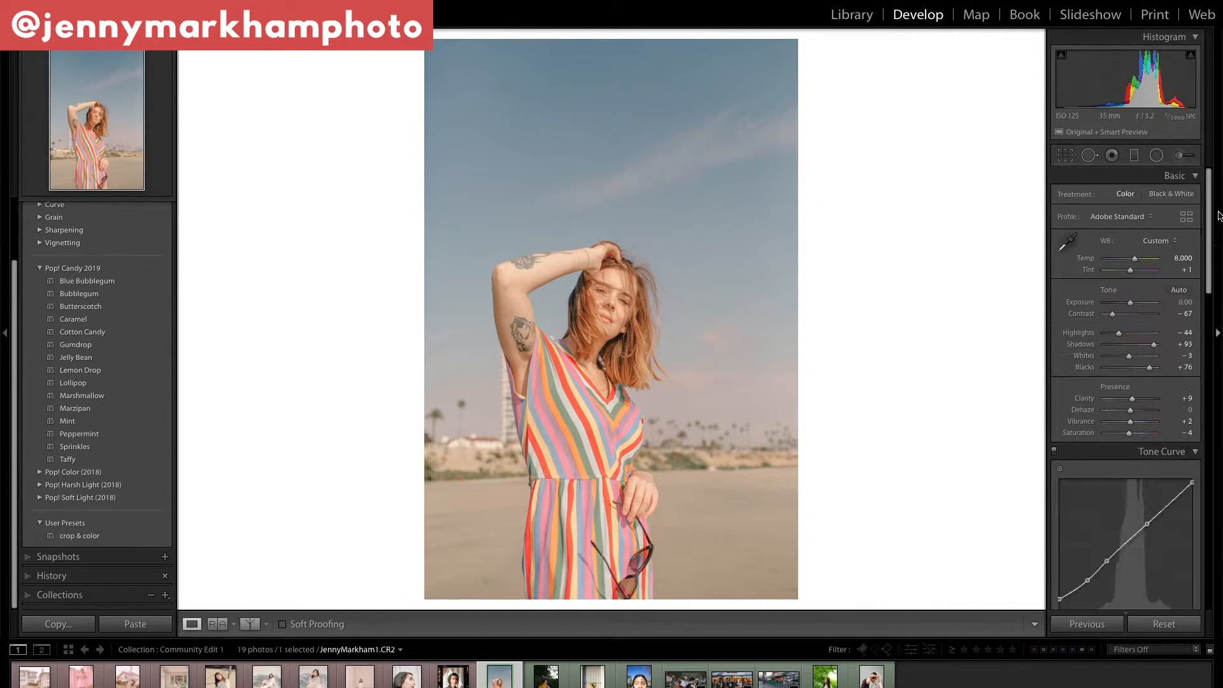
# Step: Crop the beach portrait slightly tighter at its original aspect ratio and reposition the frame around the woman
pyautogui.click(1067, 154)
pyautogui.moveTo(799, 38); pyautogui.dragTo(792, 43)
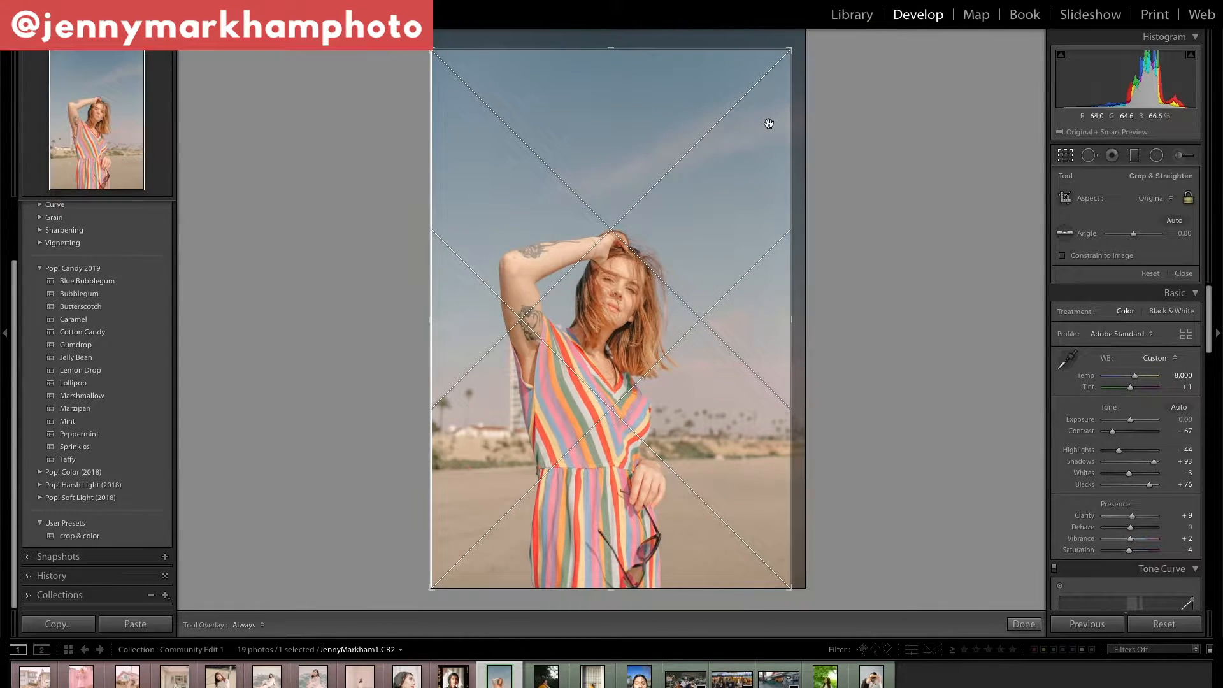
pyautogui.moveTo(790, 48); pyautogui.dragTo(791, 51)
pyautogui.moveTo(766, 95)
pyautogui.mouseDown()
pyautogui.moveTo(779, 104)
pyautogui.moveTo(751, 114)
pyautogui.moveTo(758, 105)
pyautogui.mouseUp()
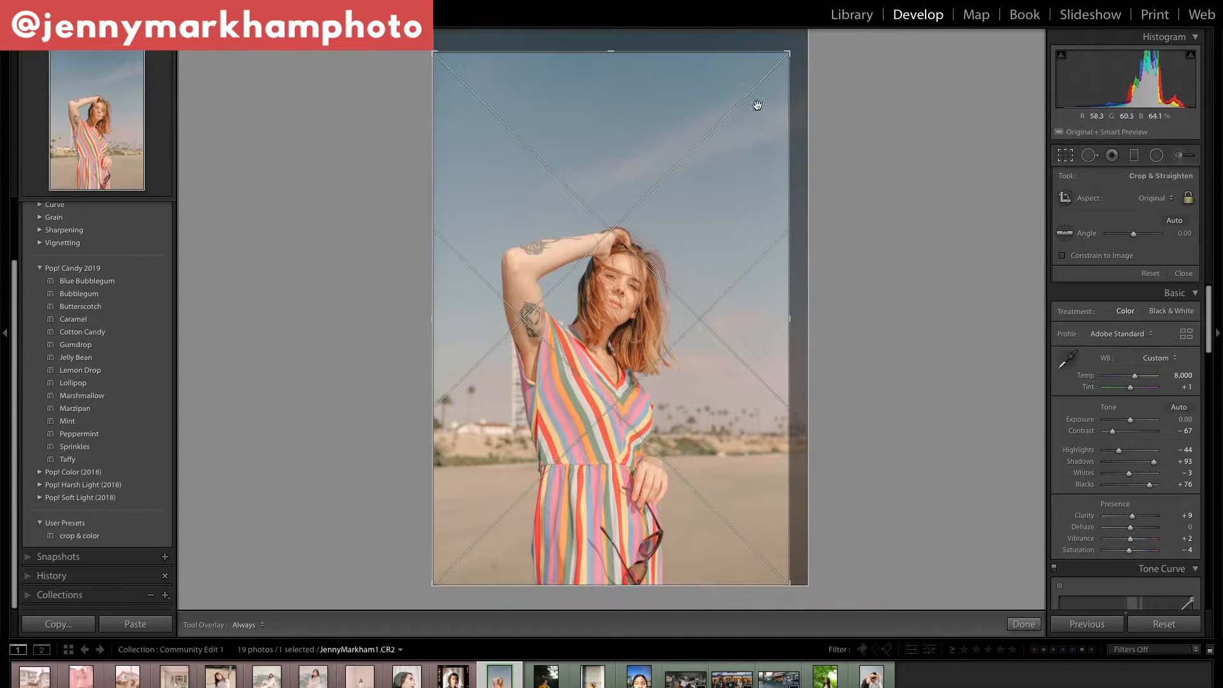
pyautogui.press('Return')
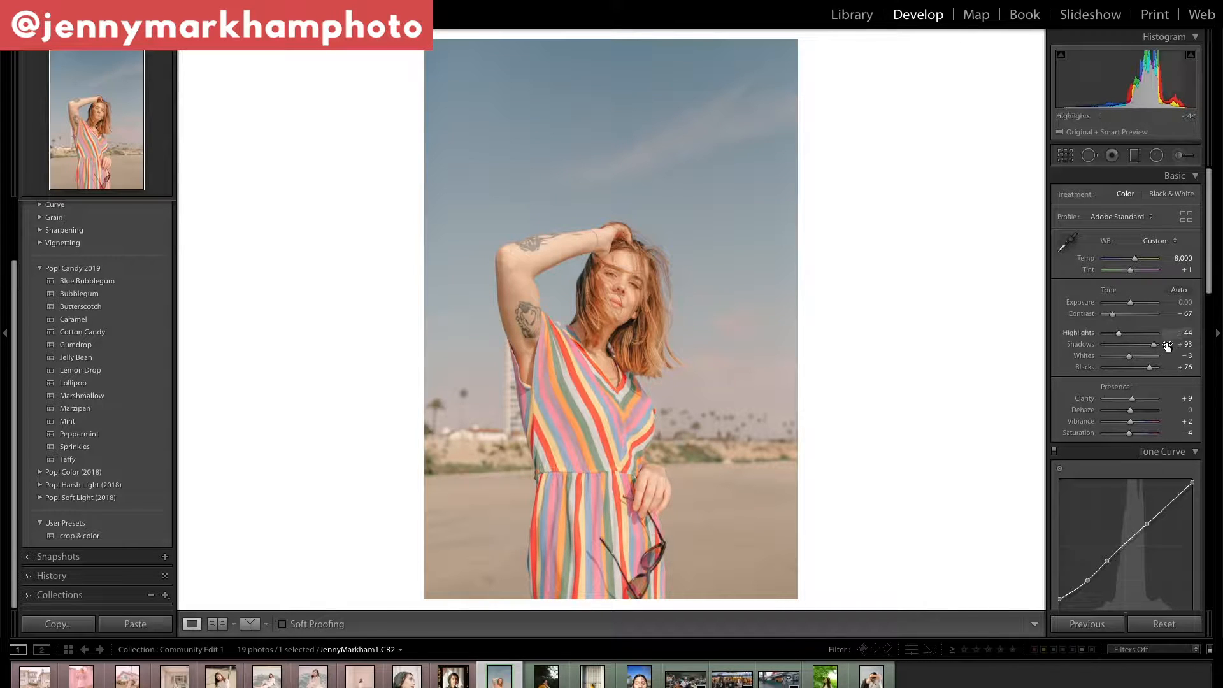
# Step: Set the beach portrait's exposure to +0.11 and blacks to +49
pyautogui.click(1185, 302)
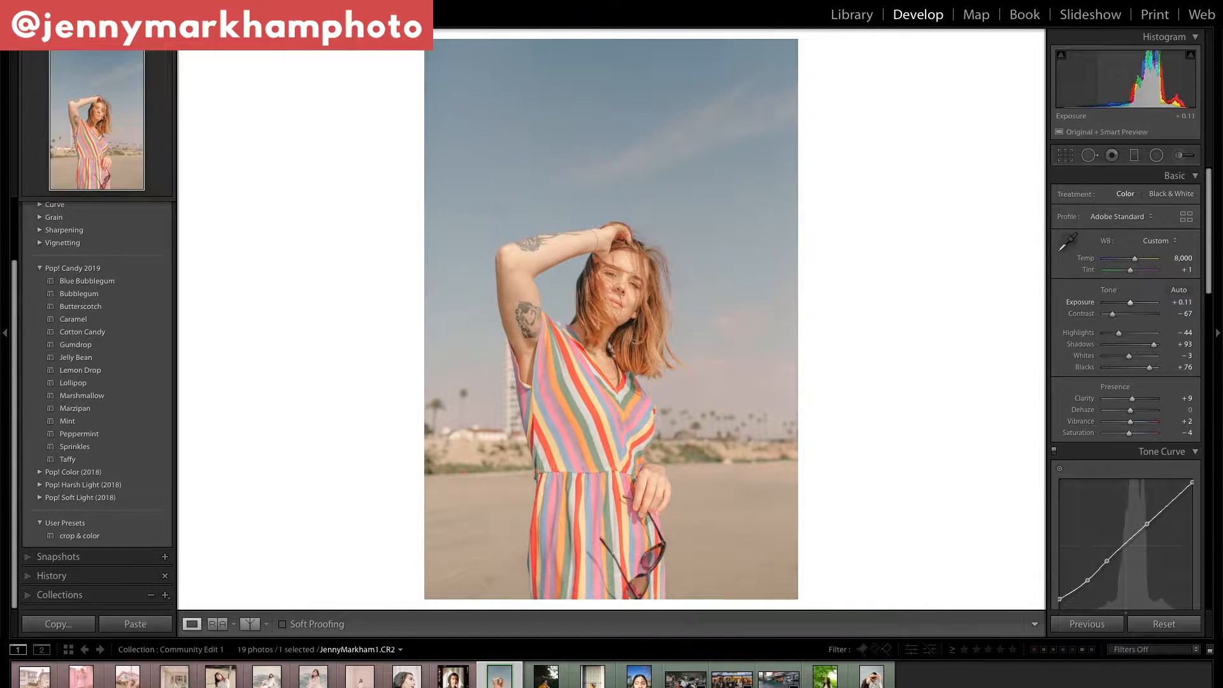
pyautogui.moveTo(1149, 368); pyautogui.dragTo(1142, 369)
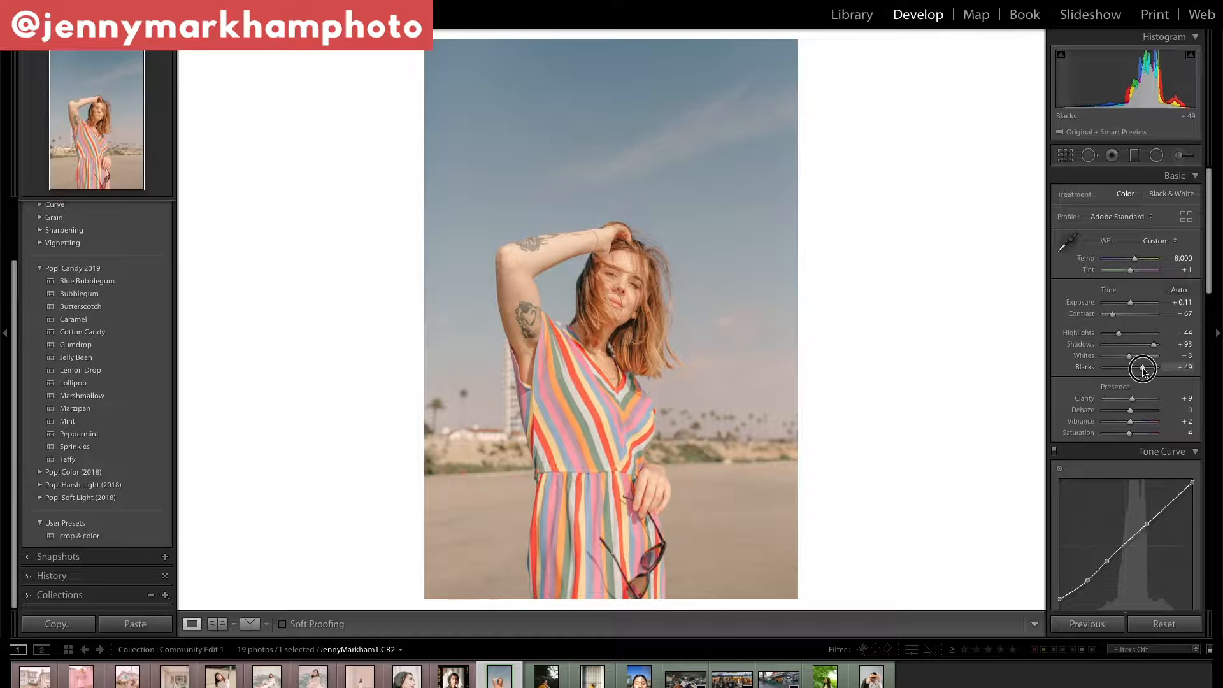
# Step: Set the orange hue to -4 and the orange saturation to -14 in the color adjustments
pyautogui.scroll(-5, 1096, 459)
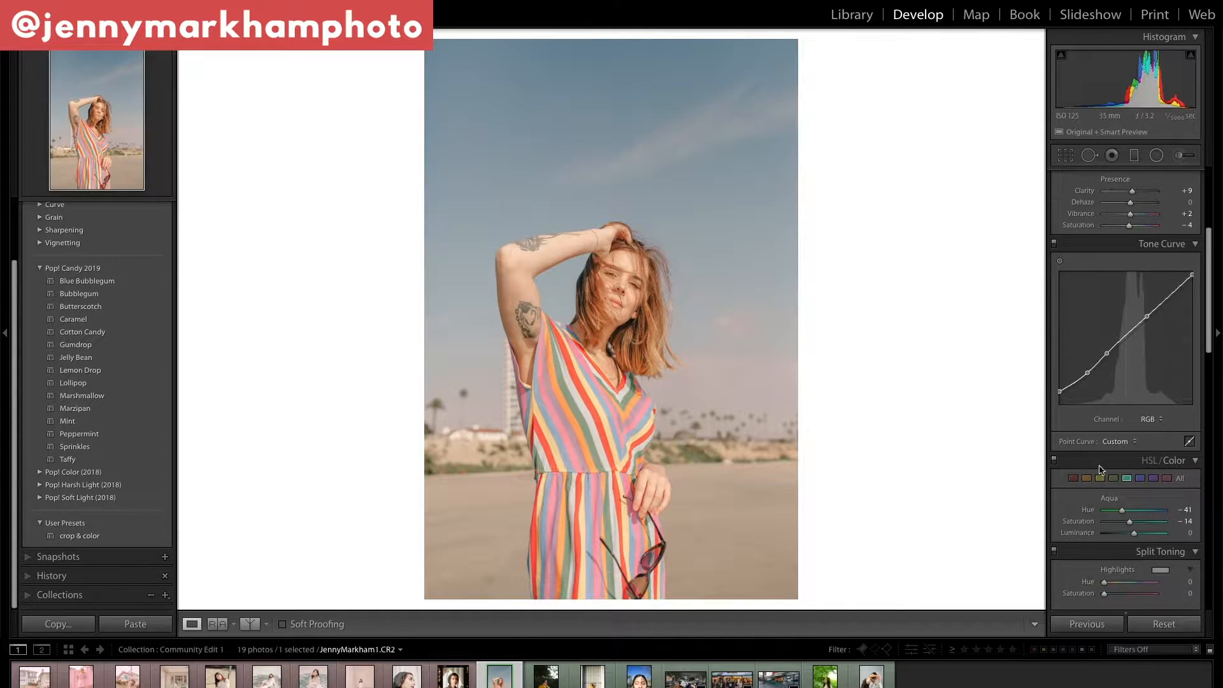
pyautogui.click(1086, 478)
pyautogui.click(1186, 510)
pyautogui.write('0')
pyautogui.press('Return')
pyautogui.click(1187, 510)
pyautogui.write('-4')
pyautogui.press('Return')
pyautogui.click(1185, 521)
pyautogui.write('-14')
pyautogui.press('Return')
# Step: Lower the red saturation and set the magenta saturation to -35
pyautogui.click(1074, 479)
pyautogui.moveTo(1137, 523)
pyautogui.mouseDown()
pyautogui.moveTo(1128, 534)
pyautogui.moveTo(1156, 510)
pyautogui.moveTo(1132, 522)
pyautogui.moveTo(1210, 524)
pyautogui.moveTo(1124, 523)
pyautogui.mouseUp()
pyautogui.click(1154, 479)
pyautogui.click(1168, 478)
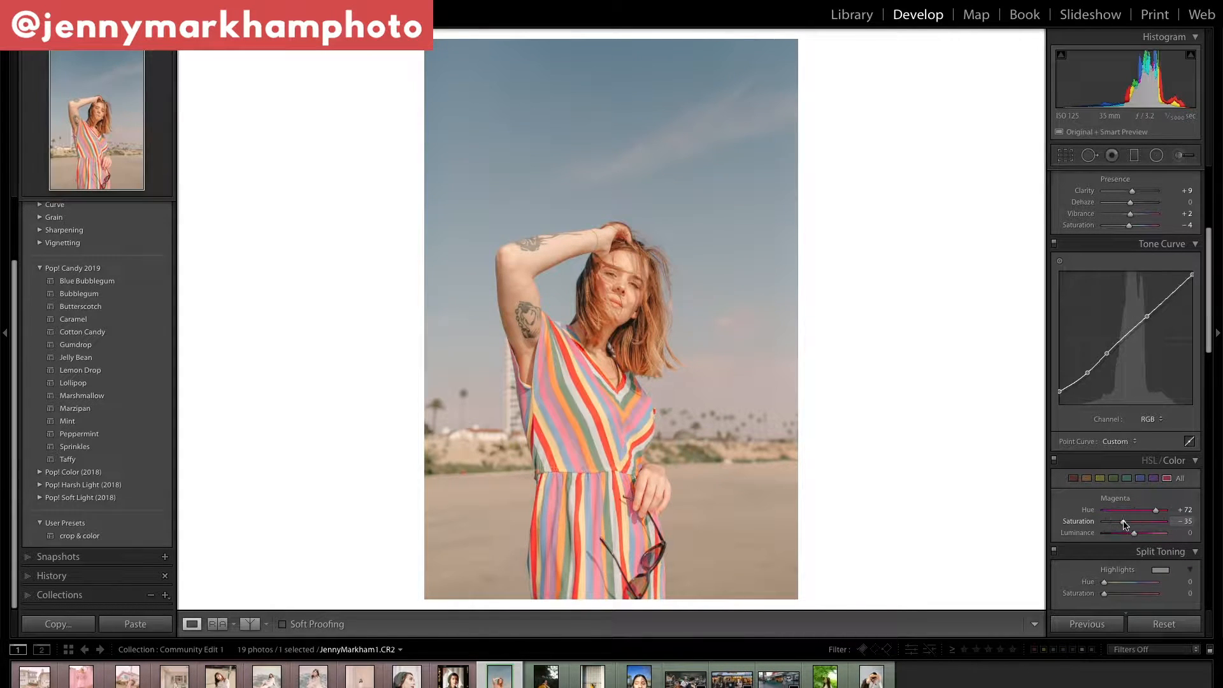
# Step: Set the beach portrait's exposure to +0.33
pyautogui.scroll(5, 1160, 415)
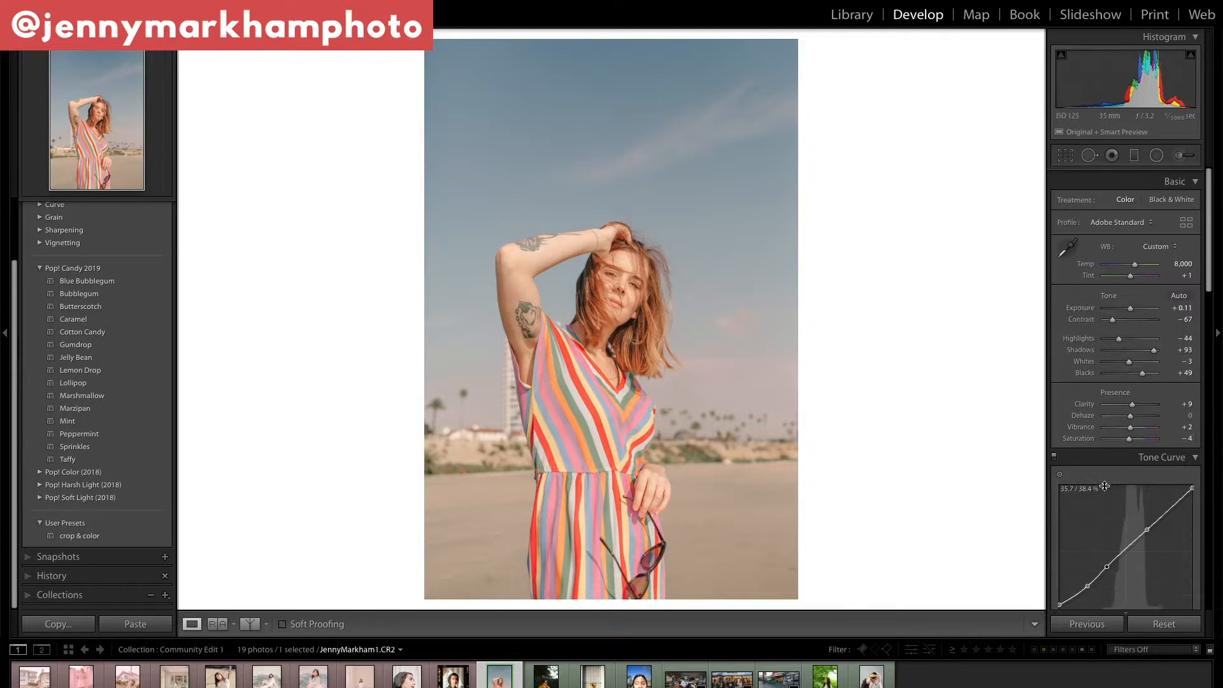
pyautogui.click(1182, 302)
pyautogui.write('0.33')
pyautogui.press('Return')
# Step: Strengthen the film grain to amount 28, size 44 and roughness 64
pyautogui.scroll(-15, 1165, 331)
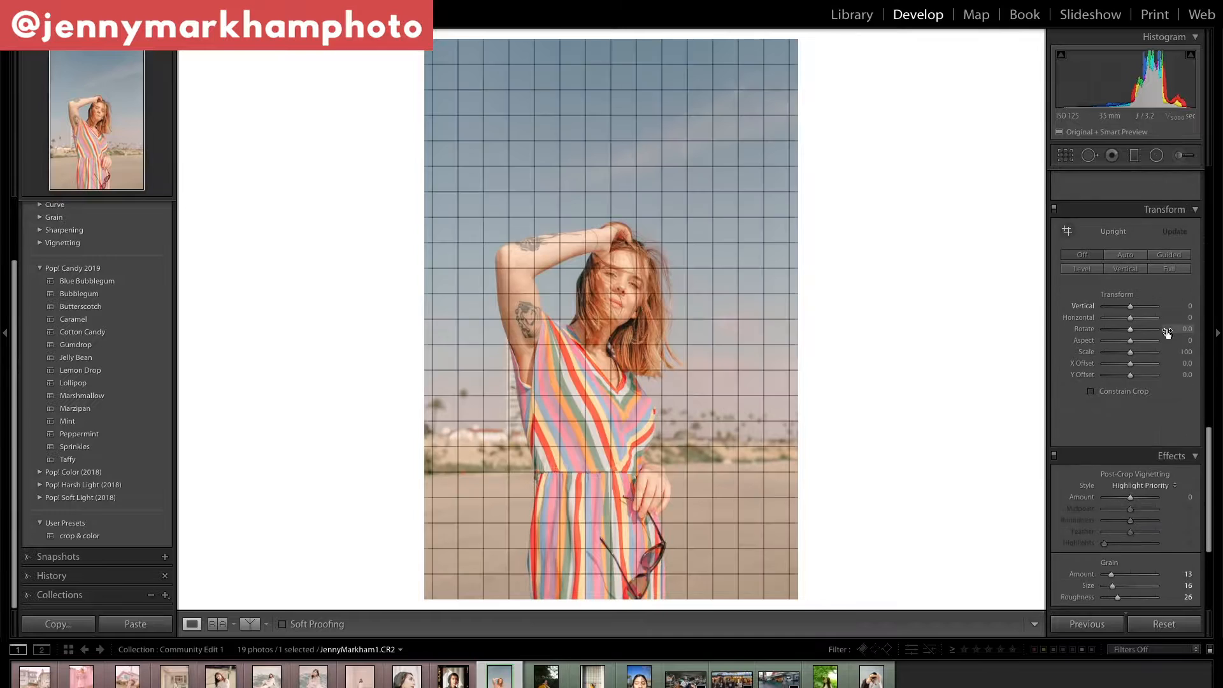
pyautogui.moveTo(1113, 532)
pyautogui.mouseDown()
pyautogui.moveTo(1129, 545)
pyautogui.moveTo(1119, 520)
pyautogui.moveTo(1127, 532)
pyautogui.mouseUp()
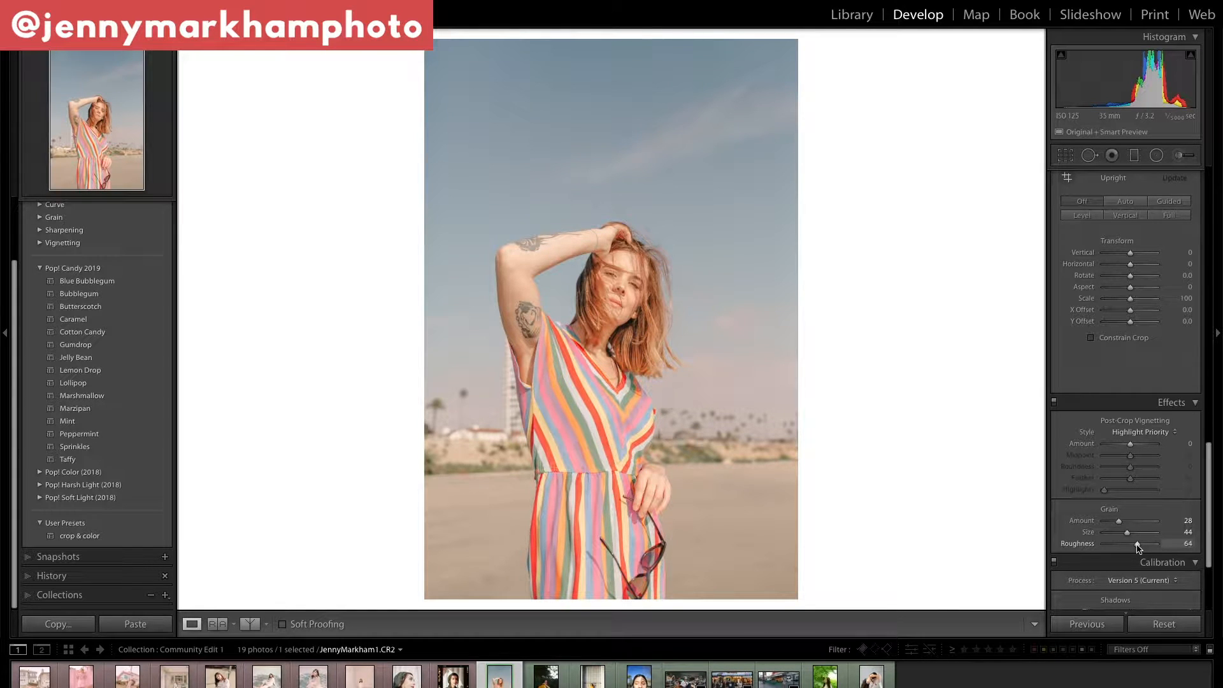
pyautogui.scroll(15, 1141, 526)
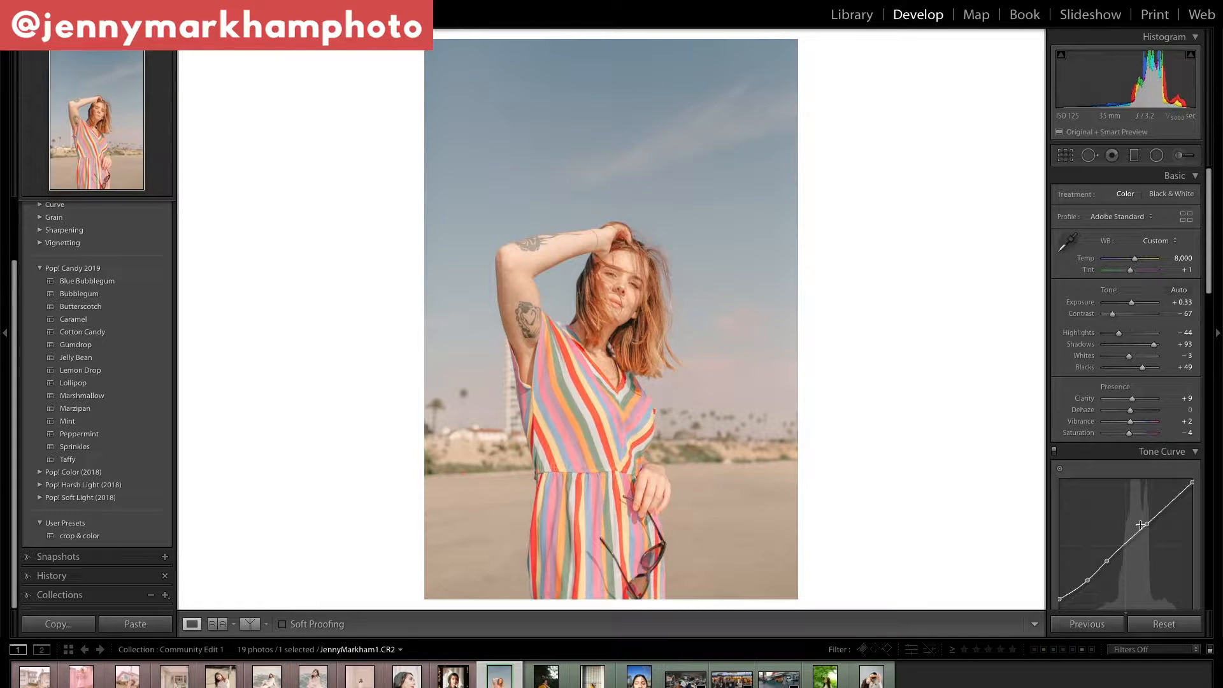
# Step: Apply the Peppermint preset to the next photo, the seated woman in the yellow shirt
pyautogui.press('Right')
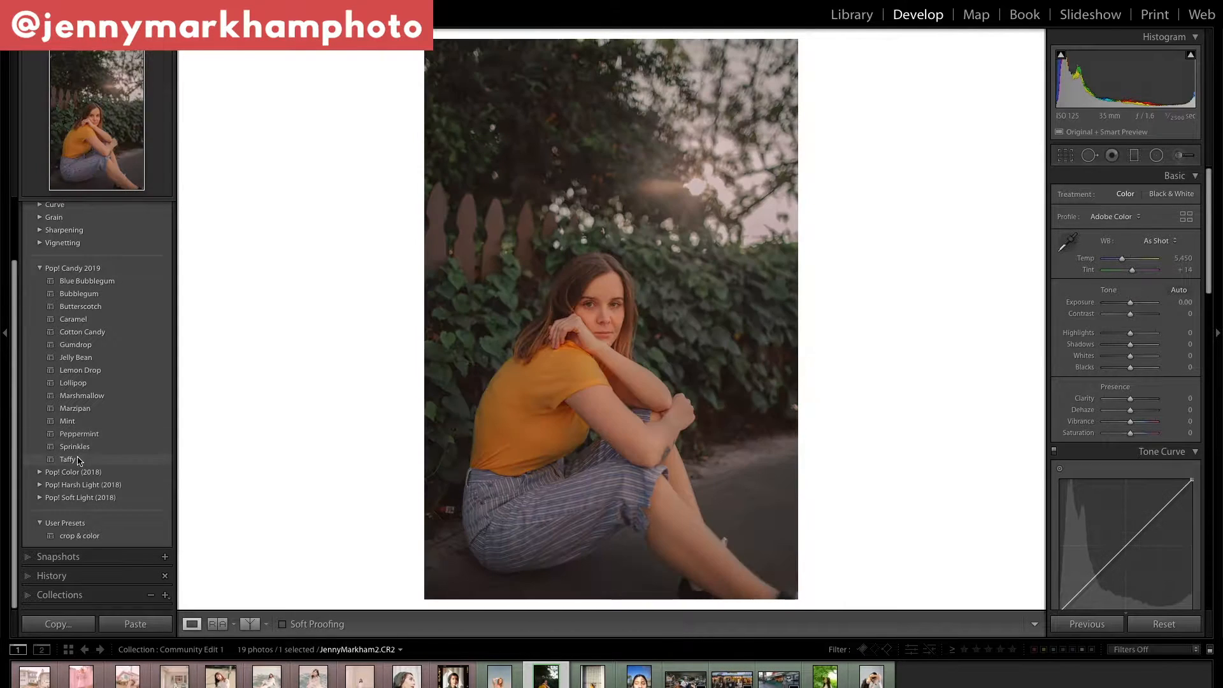
pyautogui.click(79, 434)
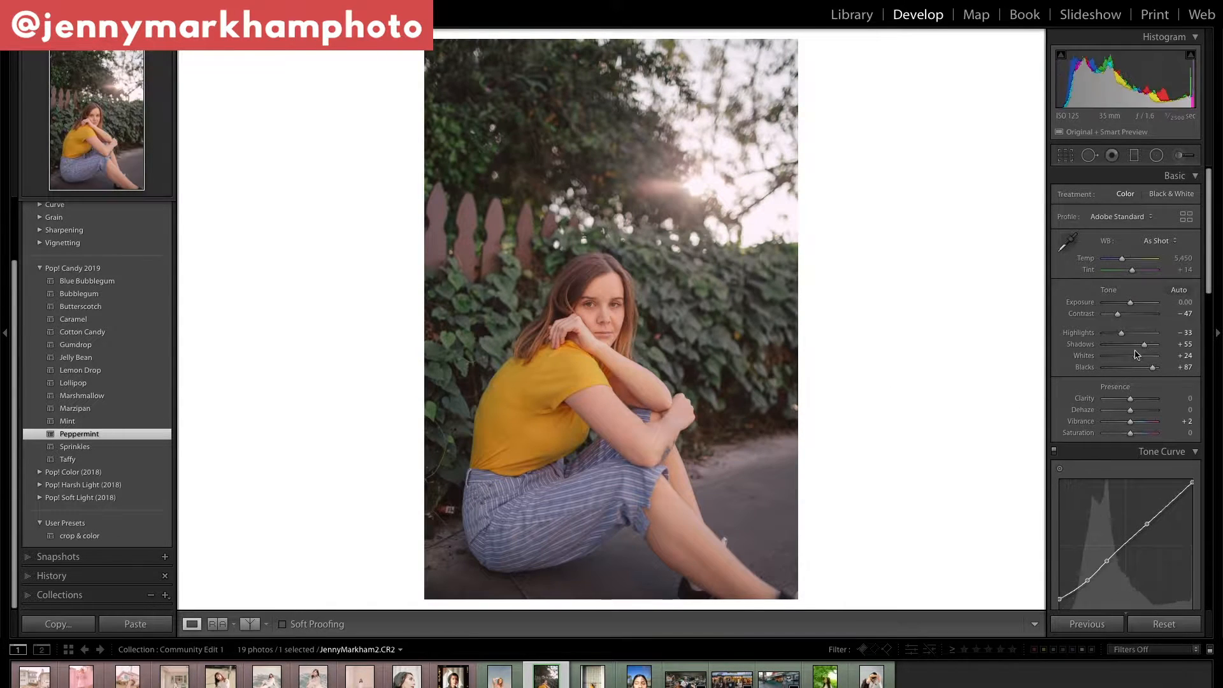
# Step: Set the photo's exposure to +0.44 and highlights to -17
pyautogui.click(1182, 303)
pyautogui.write('.44')
pyautogui.press('Return')
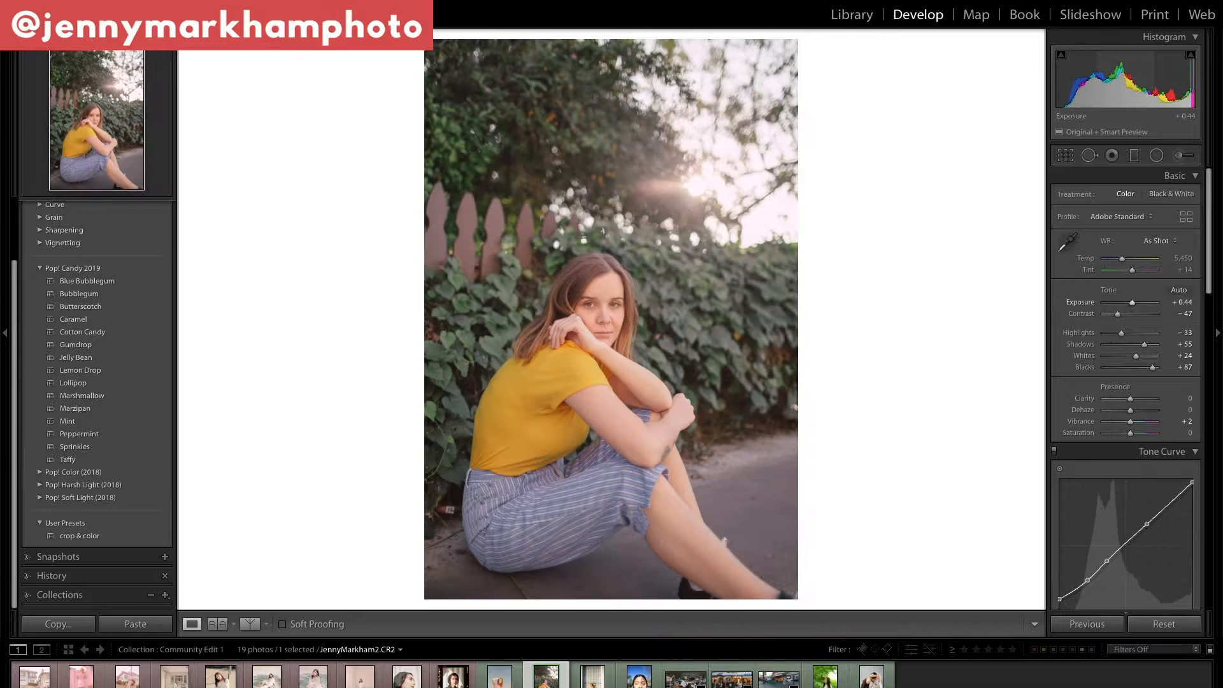
pyautogui.moveTo(1121, 333); pyautogui.dragTo(1125, 333)
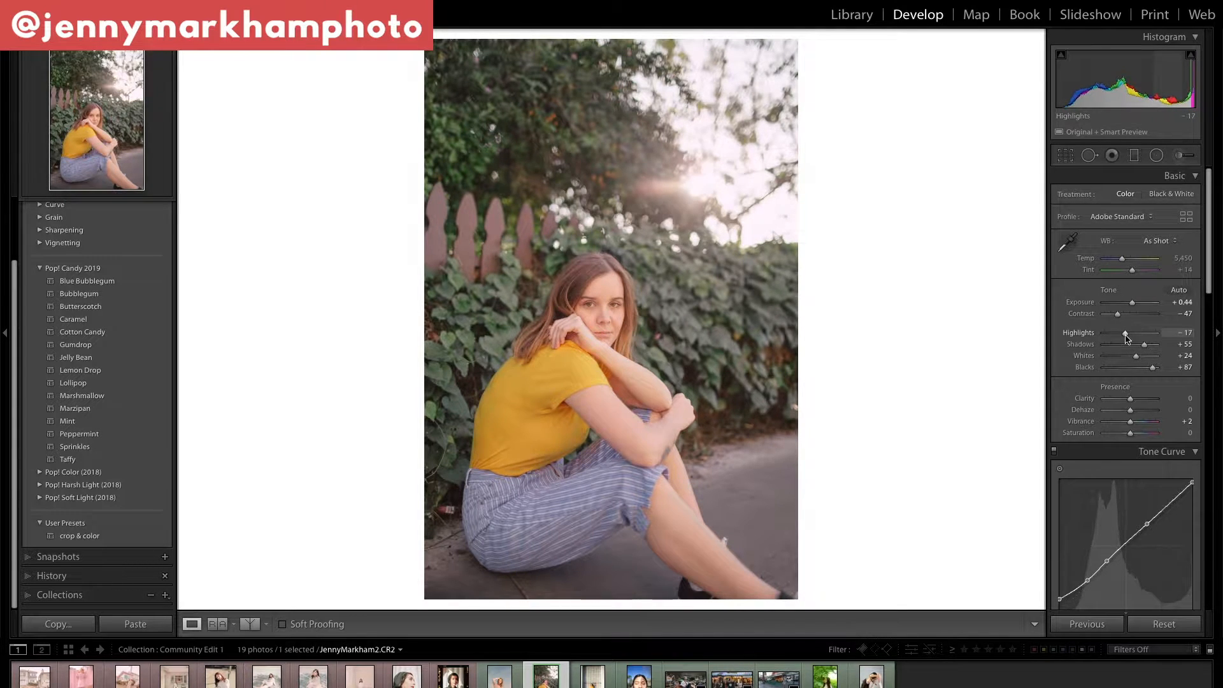
# Step: Set the split toning saturation of the shadows to 22
pyautogui.scroll(-10, 1182, 321)
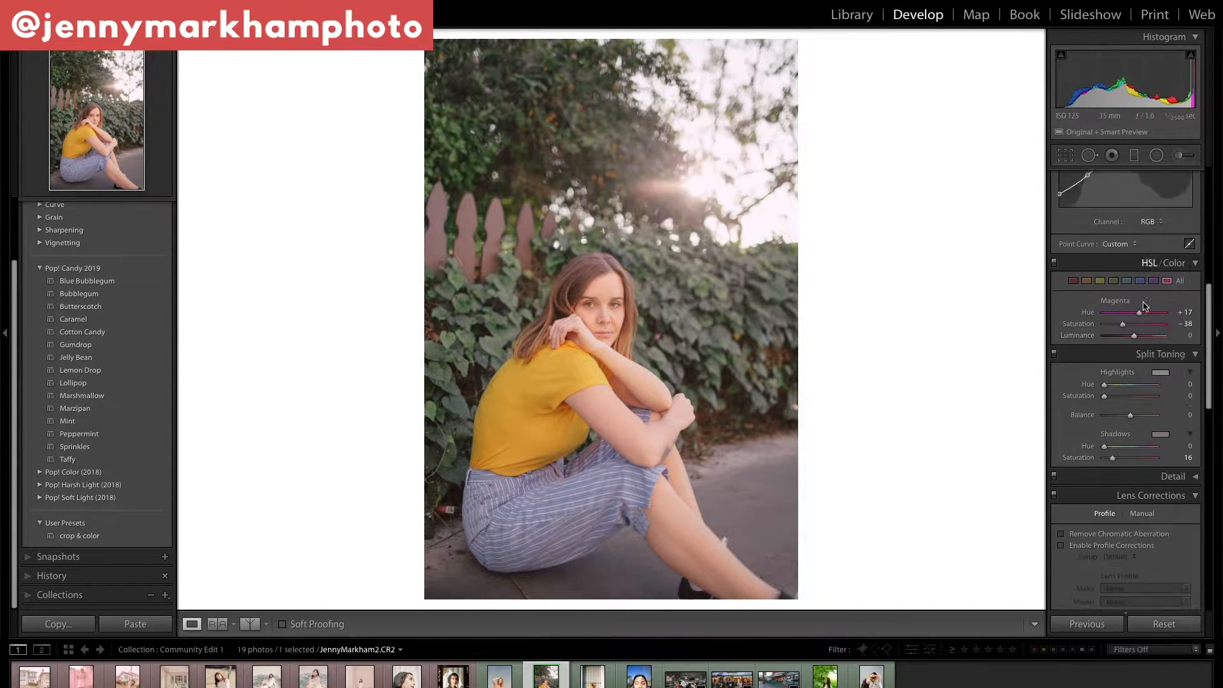
pyautogui.click(1178, 301)
pyautogui.write('22')
pyautogui.press('Return')
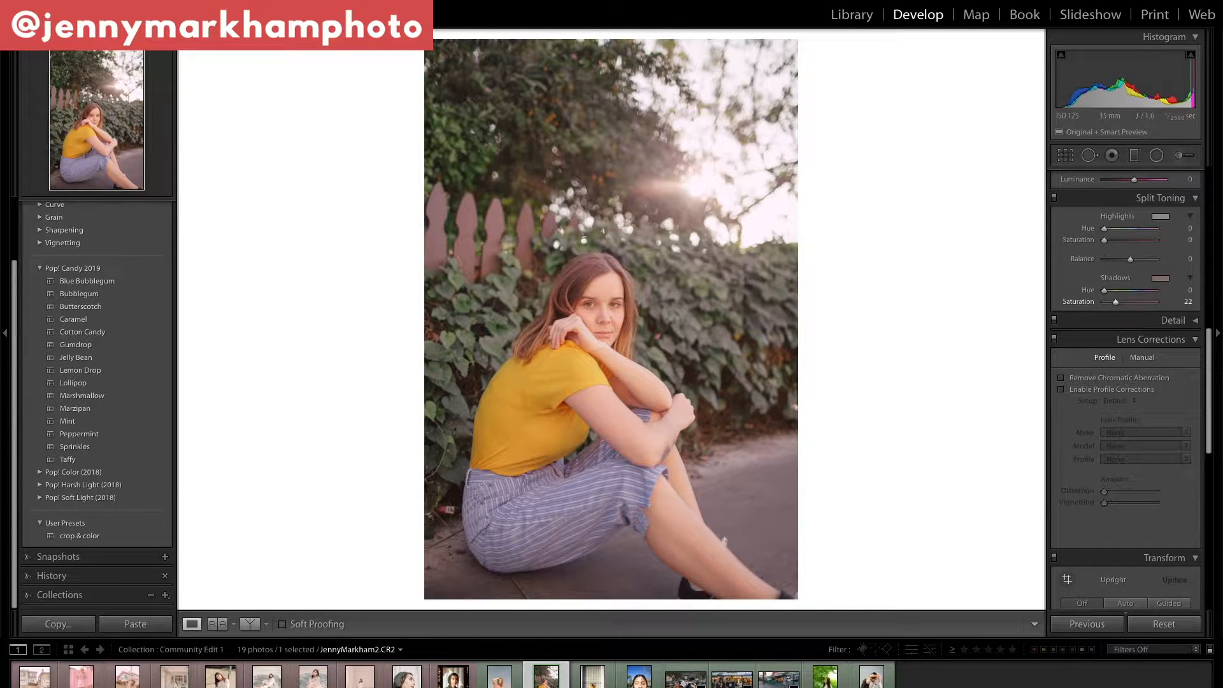
# Step: Reduce the blue hue and saturation for the striped pants and set the yellow hue to +6
pyautogui.scroll(4, 1156, 292)
pyautogui.click(1140, 314)
pyautogui.moveTo(1127, 345); pyautogui.dragTo(1123, 359)
pyautogui.click(1101, 312)
pyautogui.moveTo(1143, 345); pyautogui.dragTo(1139, 346)
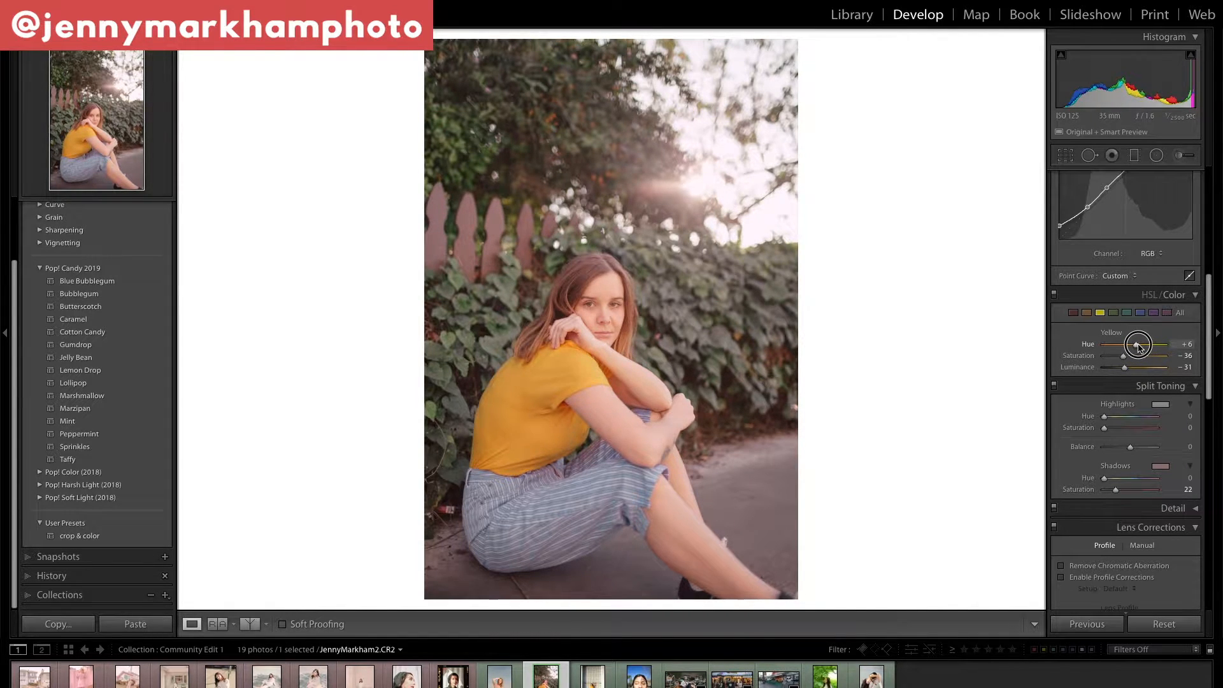
pyautogui.moveTo(1139, 346); pyautogui.dragTo(1140, 345)
# Step: Adjust the tone to exposure +0.66, highlights -44 and blacks +79
pyautogui.scroll(10, 1143, 296)
pyautogui.click(1183, 301)
pyautogui.write('0.66')
pyautogui.press('Return')
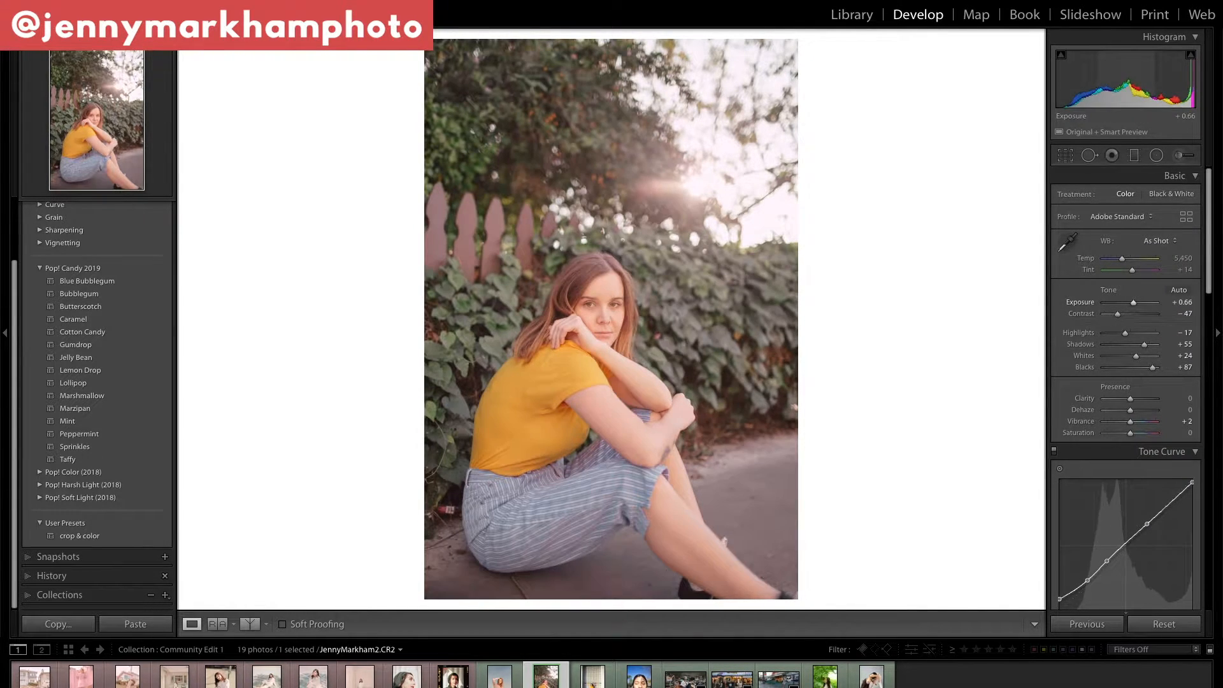
pyautogui.moveTo(1125, 333); pyautogui.dragTo(1150, 367)
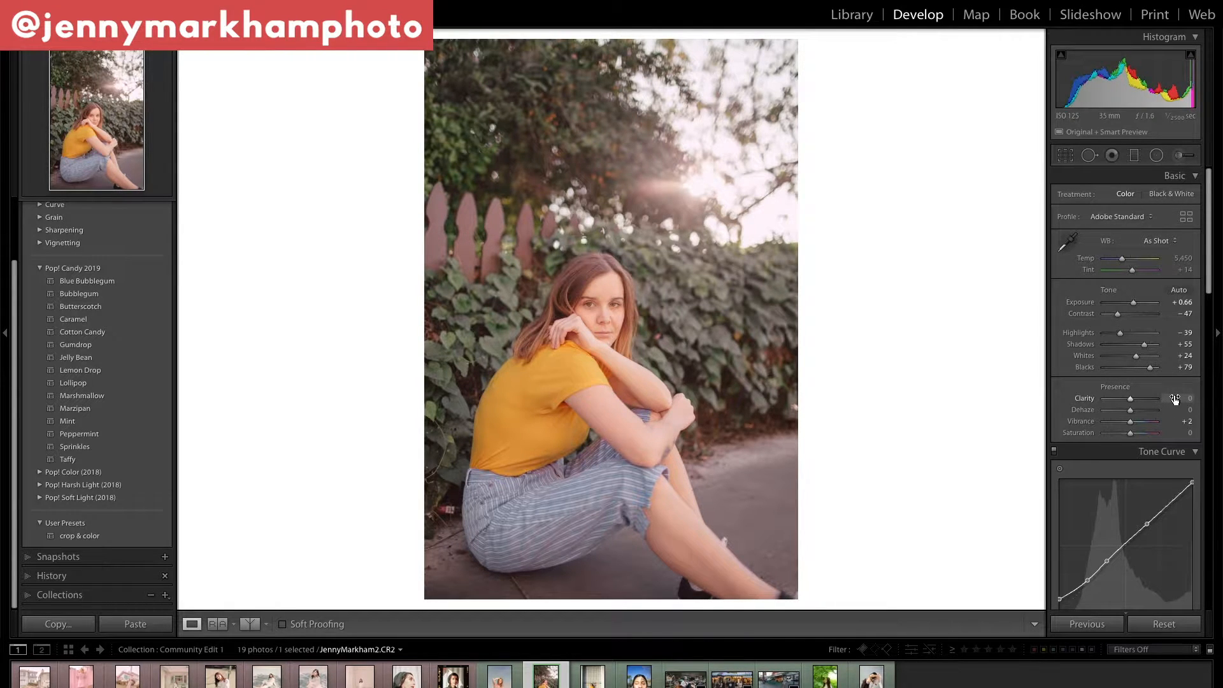
pyautogui.moveTo(1118, 333); pyautogui.dragTo(1120, 334)
# Step: Warm the white balance temperature to 6,000 and set the exposure to +0.77
pyautogui.click(1183, 258)
pyautogui.write('6000')
pyautogui.press('Return')
pyautogui.click(1180, 303)
pyautogui.write('0.77')
pyautogui.press('Return')
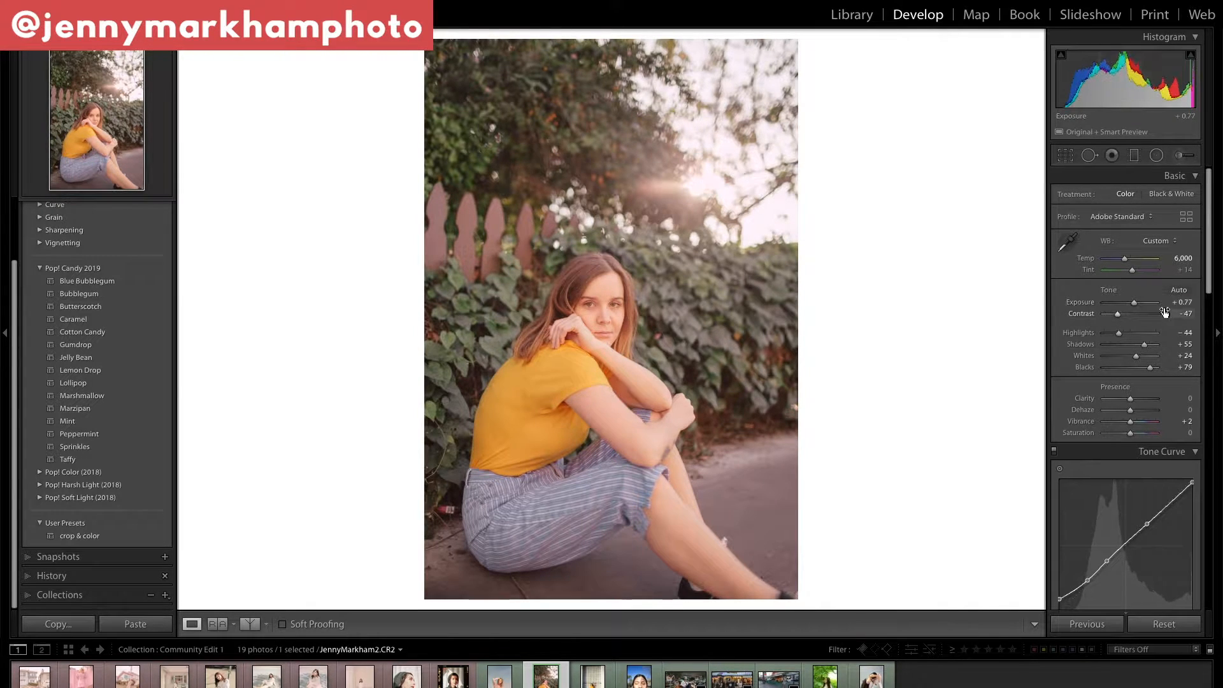
# Step: Enable lens profile corrections for the photo of the seated woman
pyautogui.scroll(-10, 1165, 312)
pyautogui.click(1089, 211)
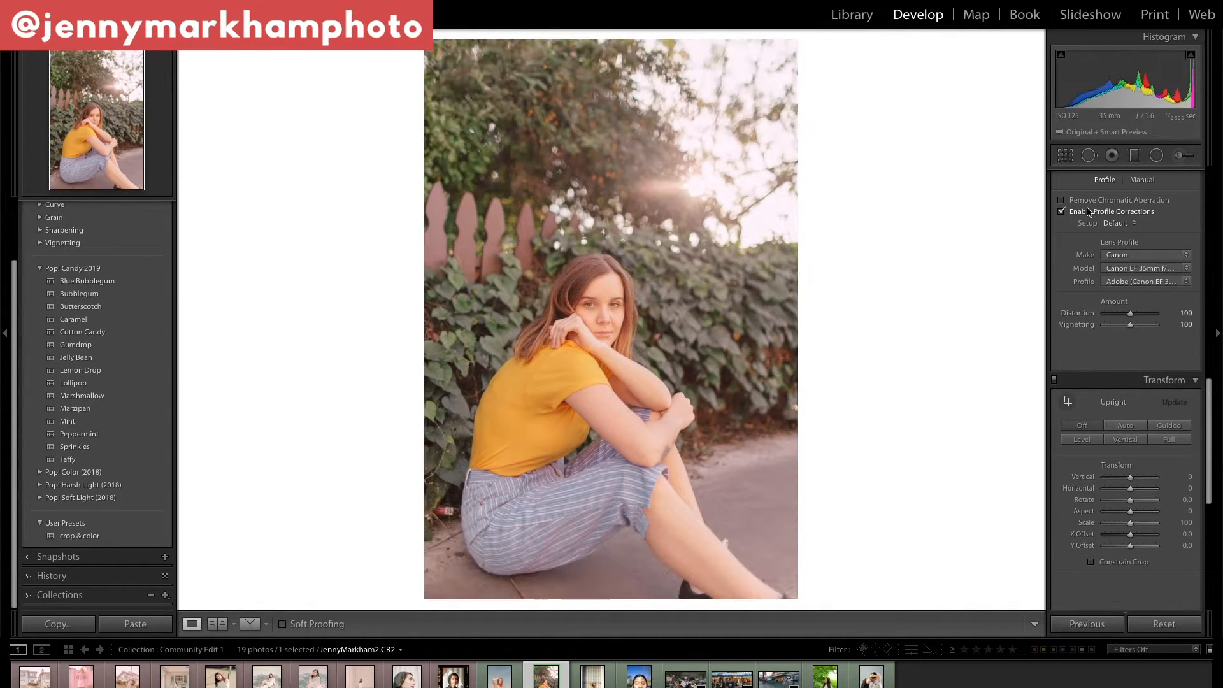
# Step: Set the blue hue to -91 and the blue saturation to -67
pyautogui.scroll(6, 1145, 374)
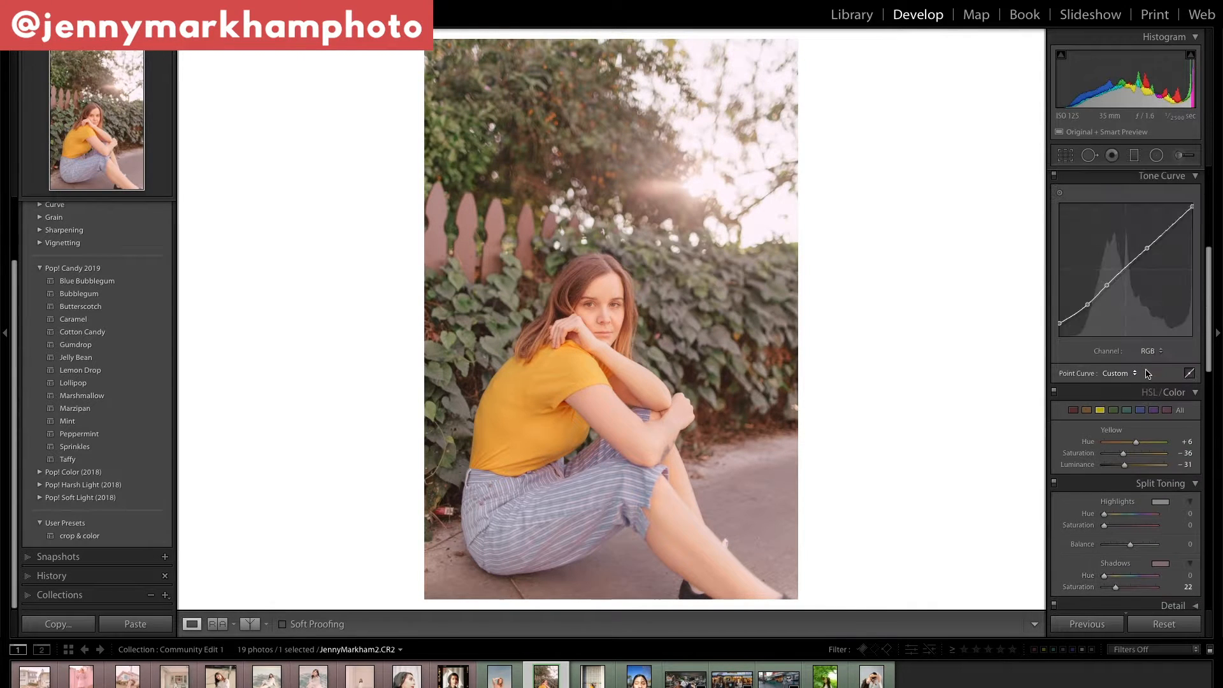
pyautogui.click(1139, 413)
pyautogui.click(1112, 444)
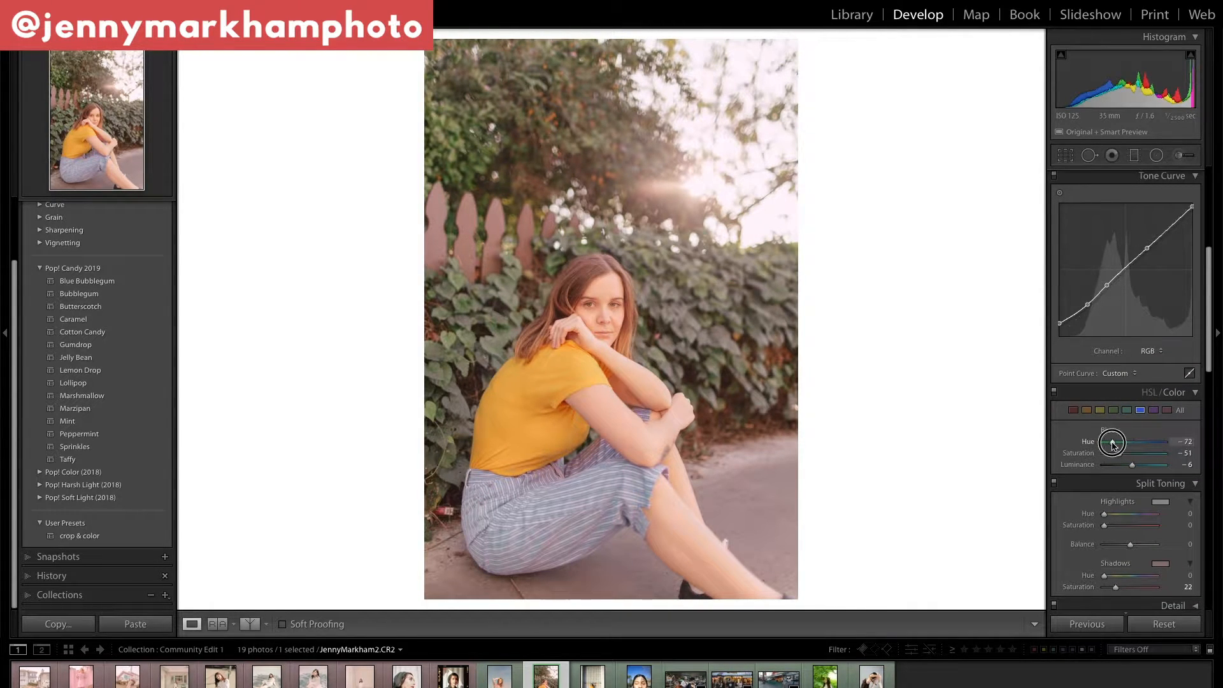
pyautogui.moveTo(1112, 444); pyautogui.dragTo(1116, 457)
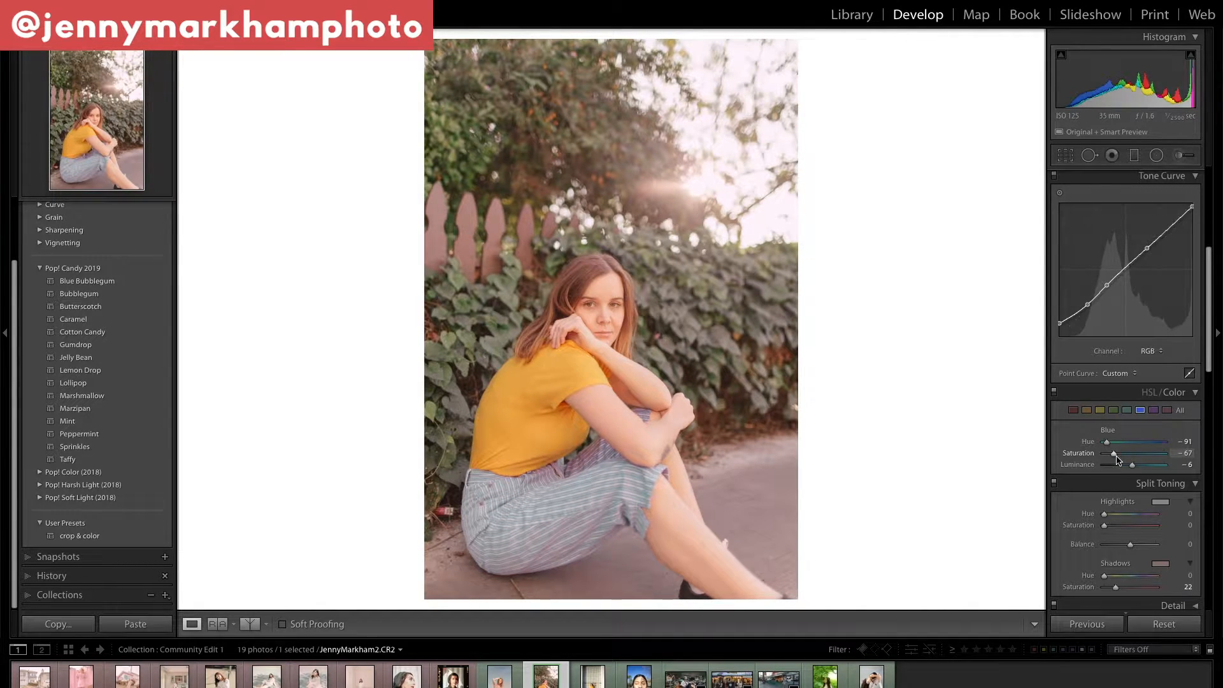
# Step: Check the orange saturation and set the yellow saturation to -44
pyautogui.click(1087, 410)
pyautogui.click(1183, 455)
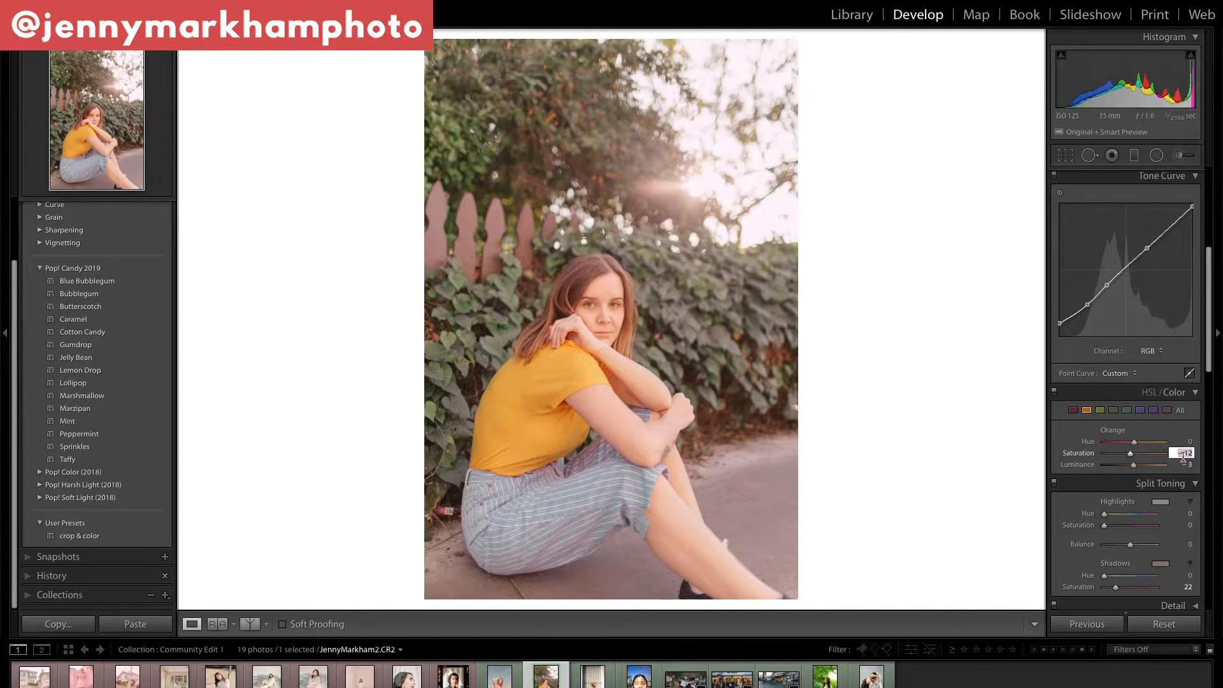
pyautogui.press('Return')
pyautogui.click(1100, 410)
pyautogui.click(1179, 453)
pyautogui.write('-44')
pyautogui.press('Return')
# Step: Try a warmer white balance temperature of 6,100
pyautogui.scroll(5, 1186, 256)
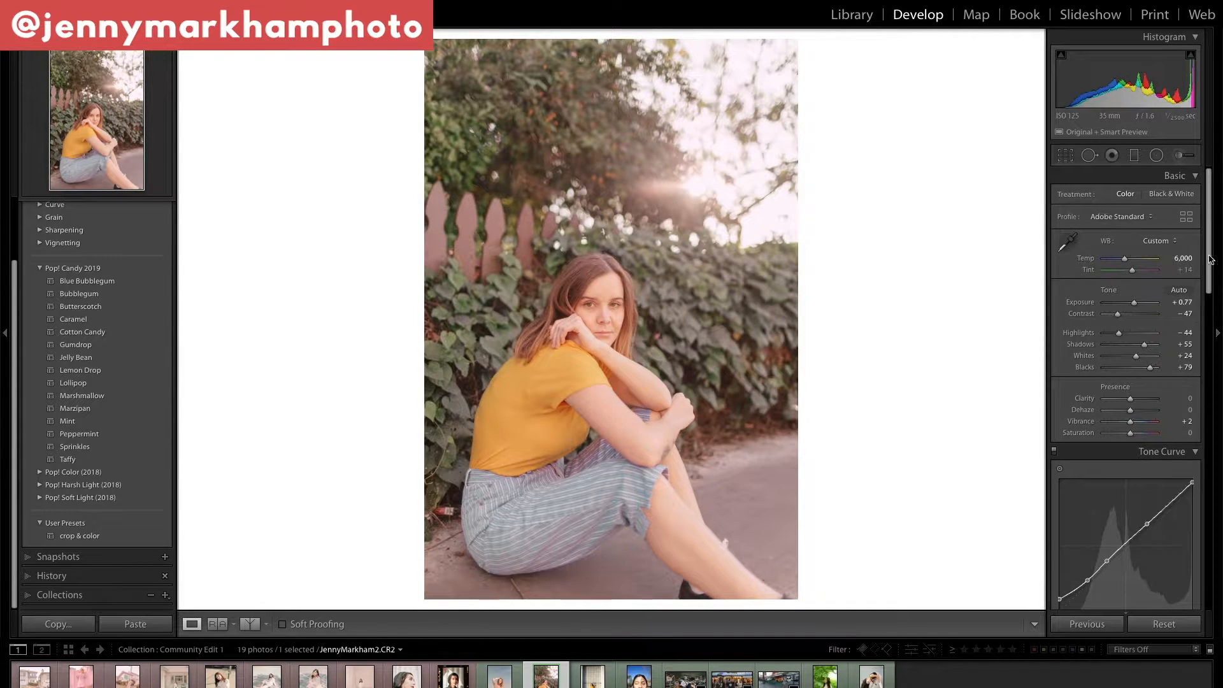
pyautogui.click(1186, 257)
pyautogui.write('600')
pyautogui.press('Return')
pyautogui.press('0')
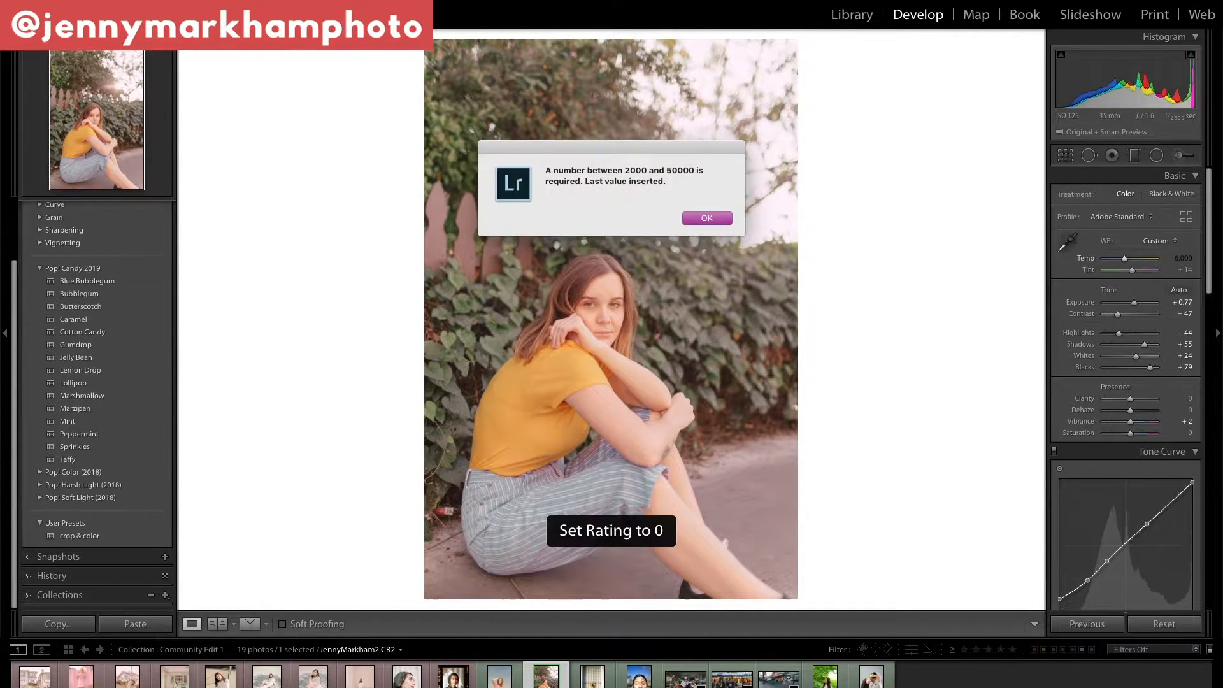
pyautogui.press('Return')
pyautogui.write('6100')
pyautogui.press('Return')
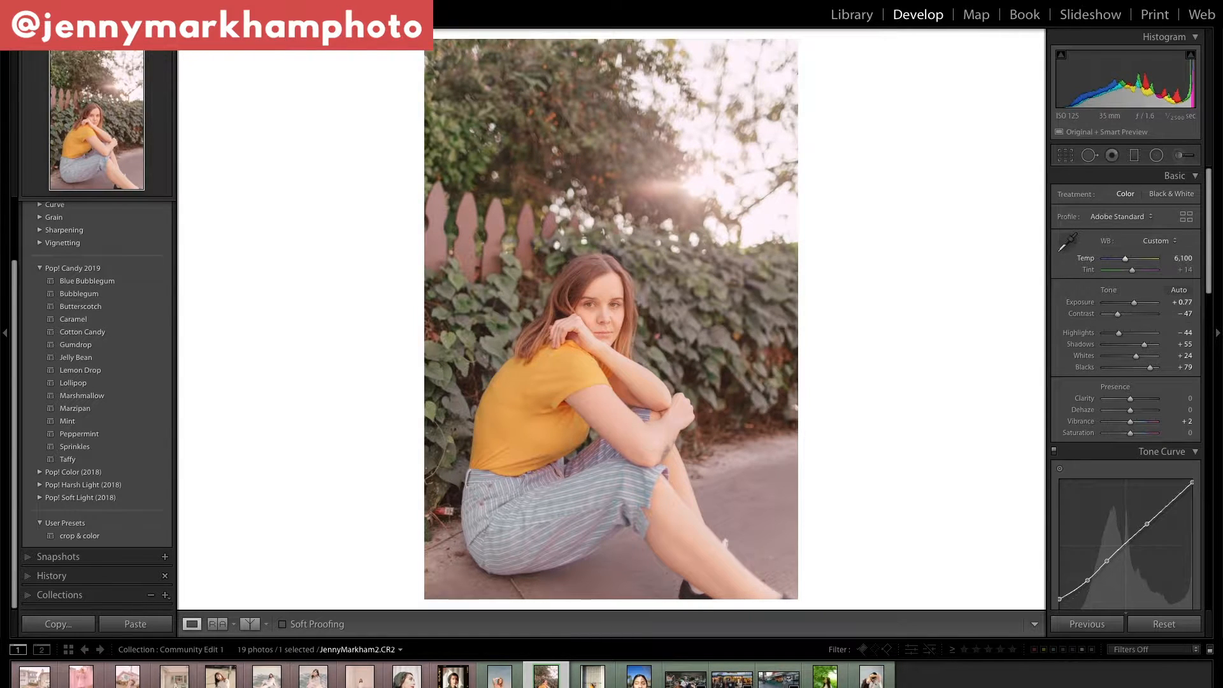
# Step: Try a cooler temperature of 5,700 and return the white balance temperature to 6,000
pyautogui.click(1186, 256)
pyautogui.write('5700')
pyautogui.press('Return')
pyautogui.click(1186, 256)
pyautogui.write('6,000')
pyautogui.press('Return')
# Step: Soften the photo with clarity at -10 and set the blacks to +70
pyautogui.click(1183, 400)
pyautogui.write('-10')
pyautogui.press('Return')
pyautogui.moveTo(1150, 367); pyautogui.dragTo(1147, 369)
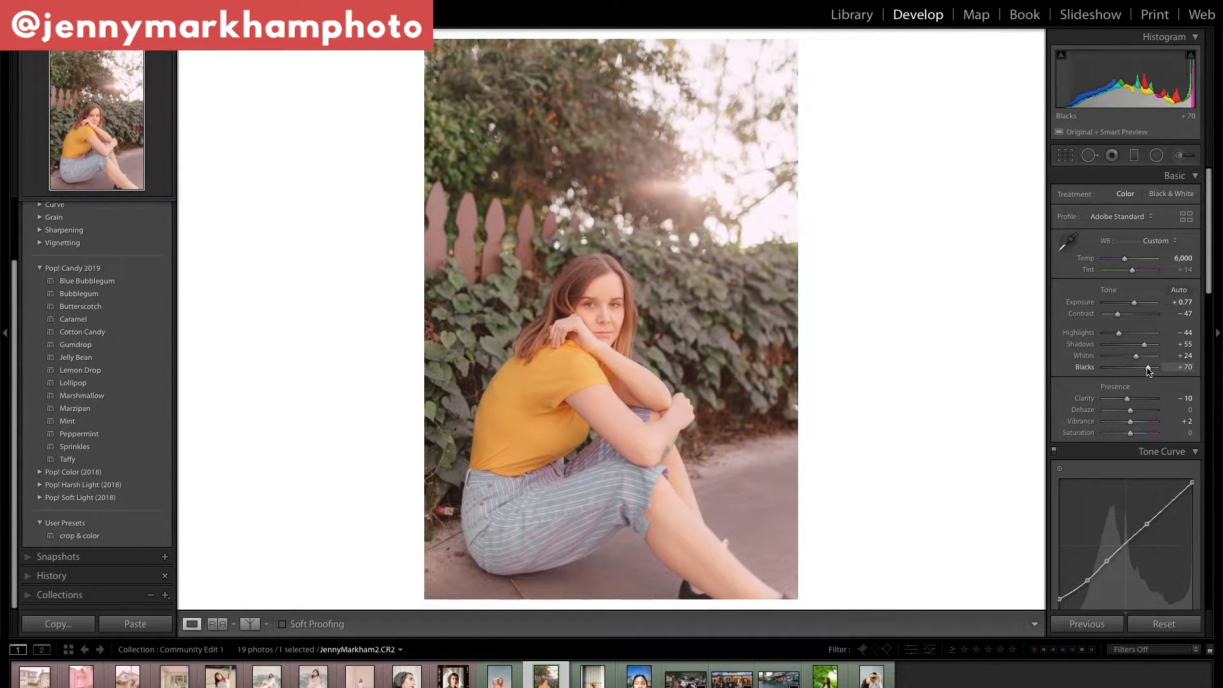
# Step: Set the green saturation to -87 and adjust the aquas to saturation -54 and luminance +3
pyautogui.scroll(-5, 1148, 371)
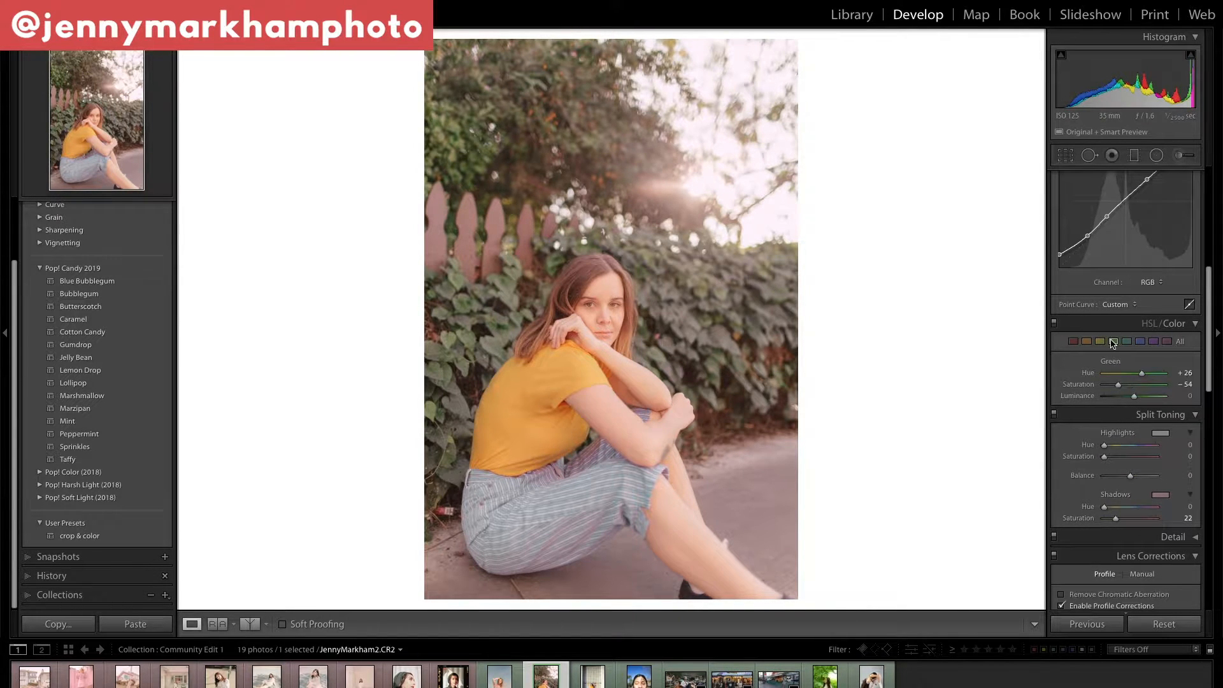
pyautogui.moveTo(1116, 386); pyautogui.dragTo(1108, 386)
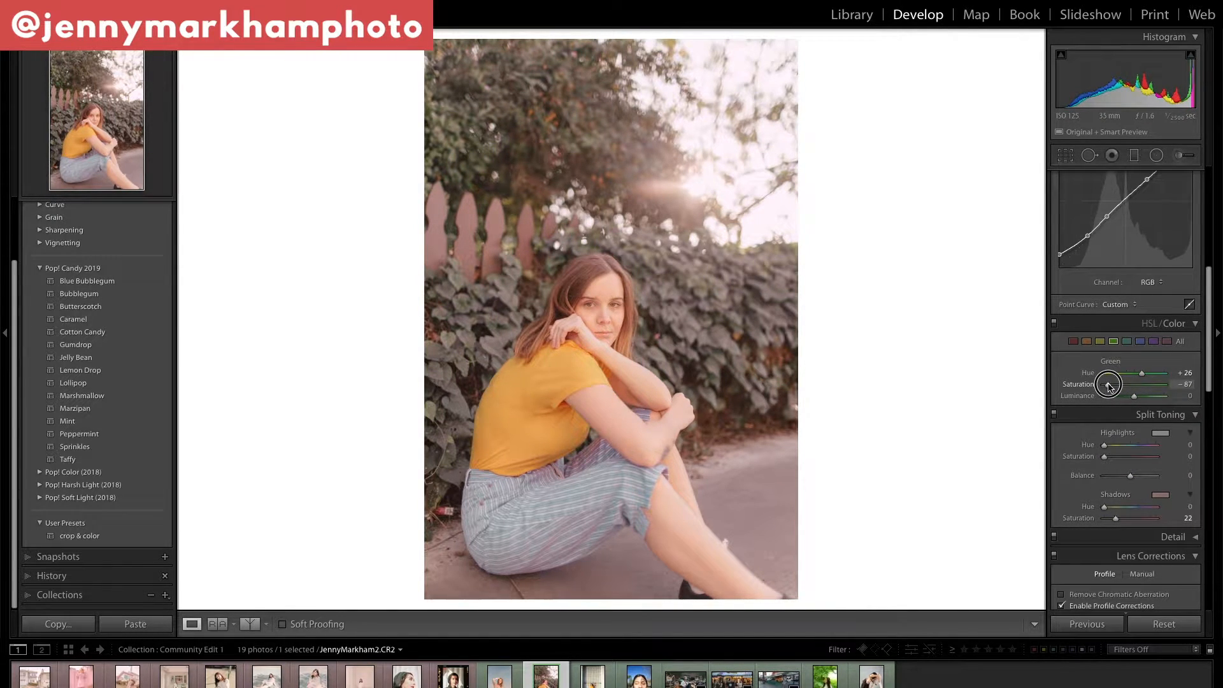
pyautogui.click(1126, 341)
pyautogui.click(1120, 384)
pyautogui.click(1120, 386)
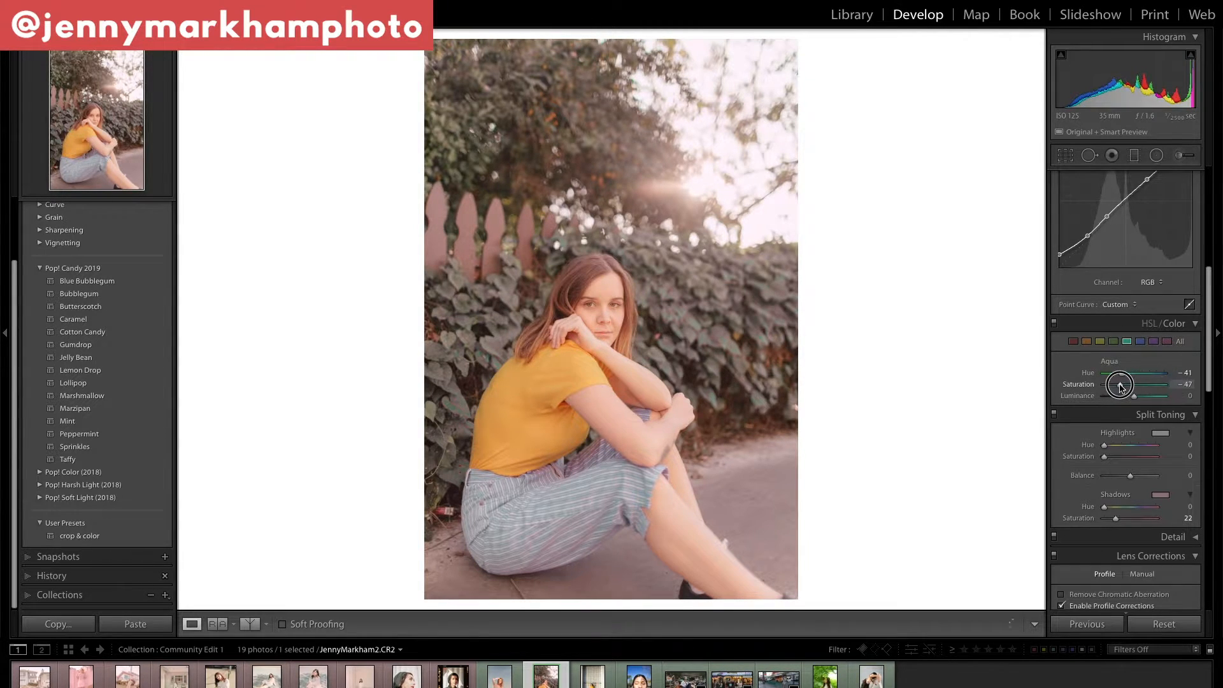
pyautogui.moveTo(1120, 385); pyautogui.dragTo(1189, 386)
pyautogui.moveTo(1134, 396)
pyautogui.mouseDown()
pyautogui.moveTo(1064, 390)
pyautogui.moveTo(1198, 424)
pyautogui.moveTo(1136, 399)
pyautogui.mouseUp()
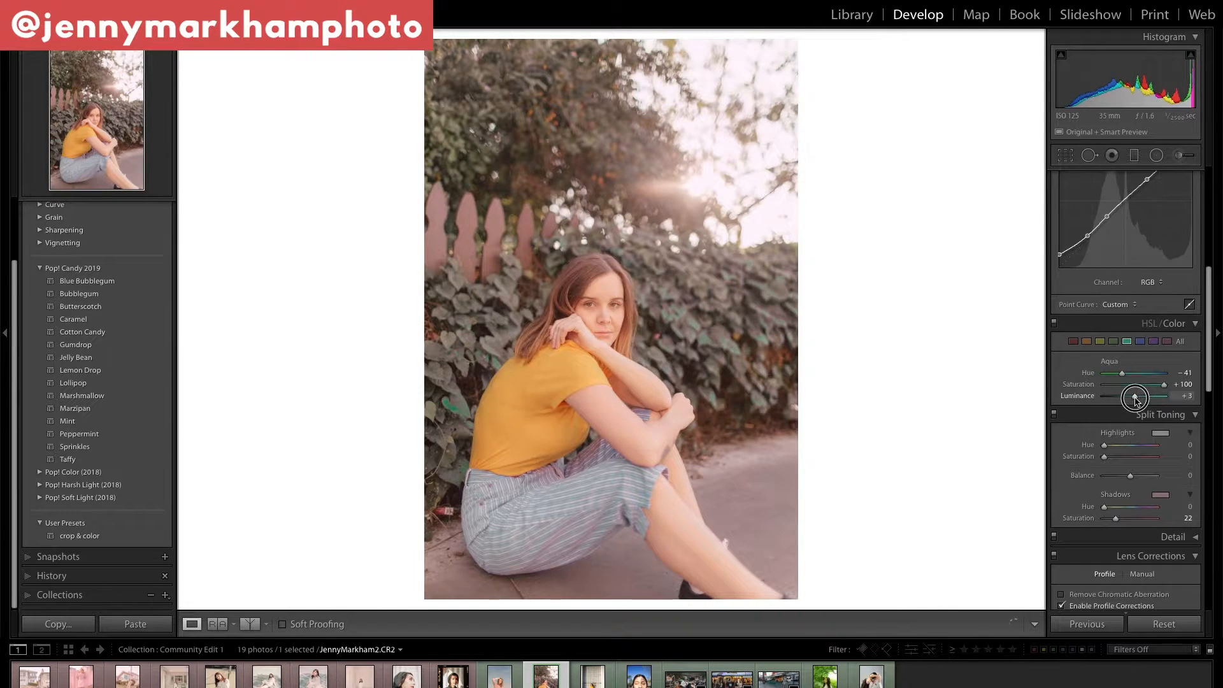
pyautogui.click(1123, 385)
pyautogui.moveTo(1122, 386); pyautogui.dragTo(1119, 386)
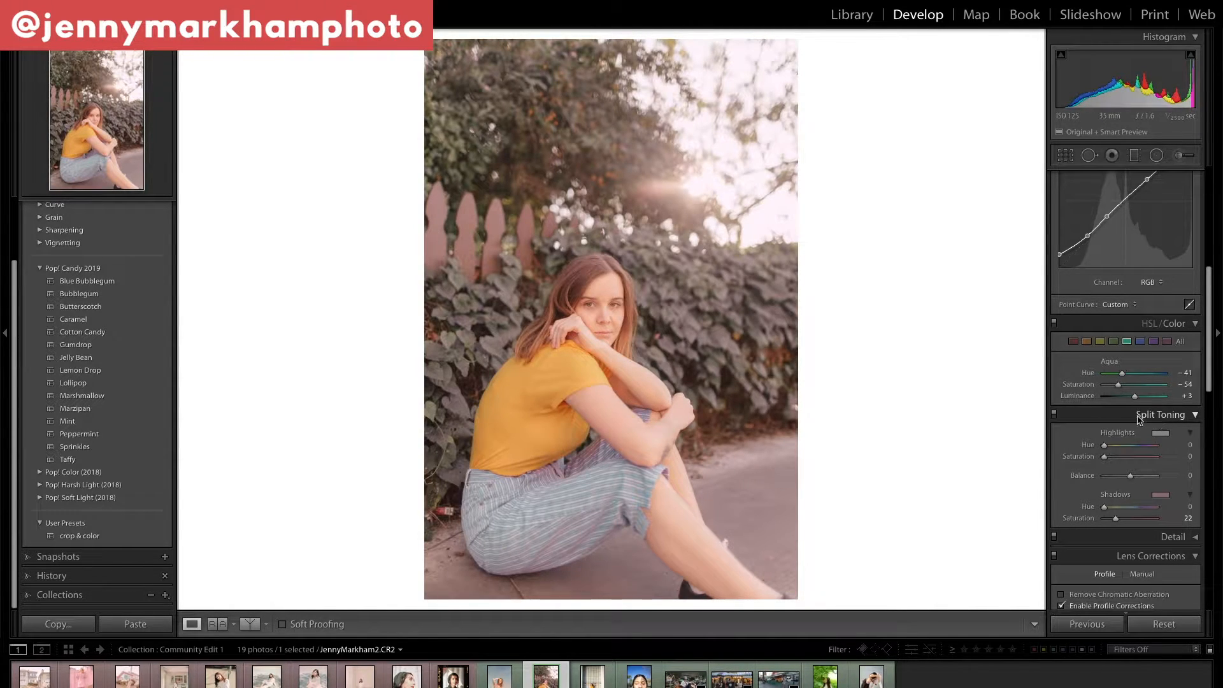
# Step: Set the split-toning shadow saturation to 19 and the white balance temperature to 5,900
pyautogui.click(1182, 518)
pyautogui.write('19')
pyautogui.press('Return')
pyautogui.scroll(5, 1125, 382)
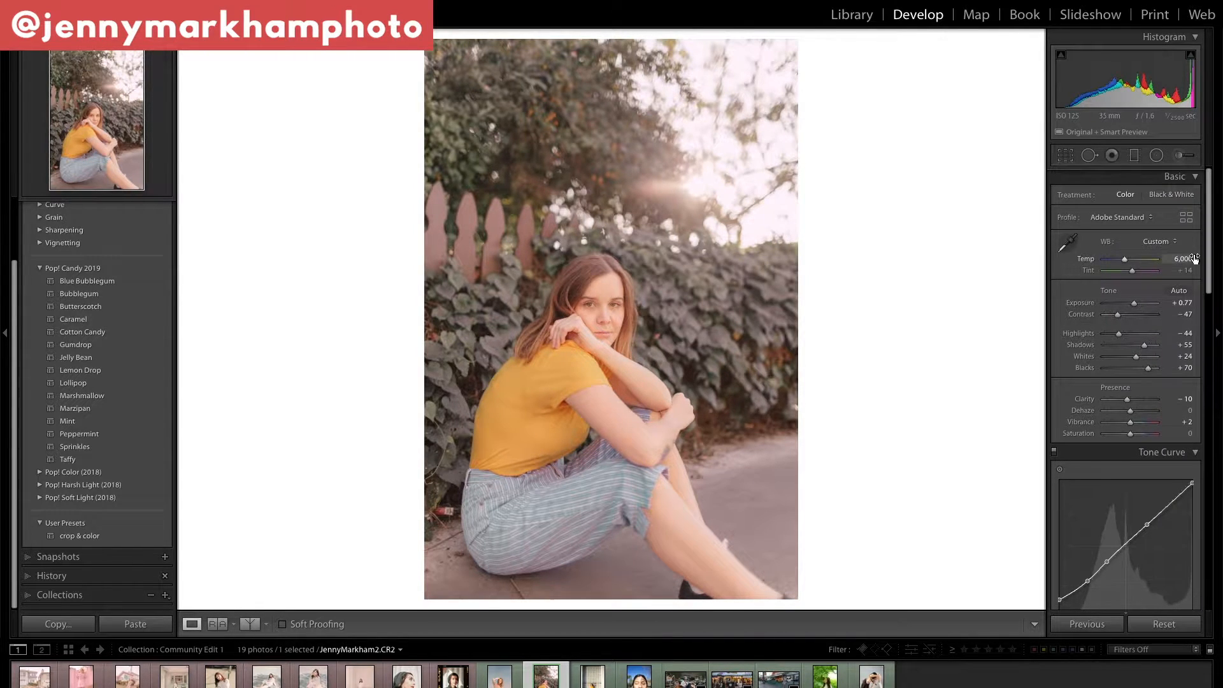
pyautogui.click(1182, 257)
pyautogui.press('Return')
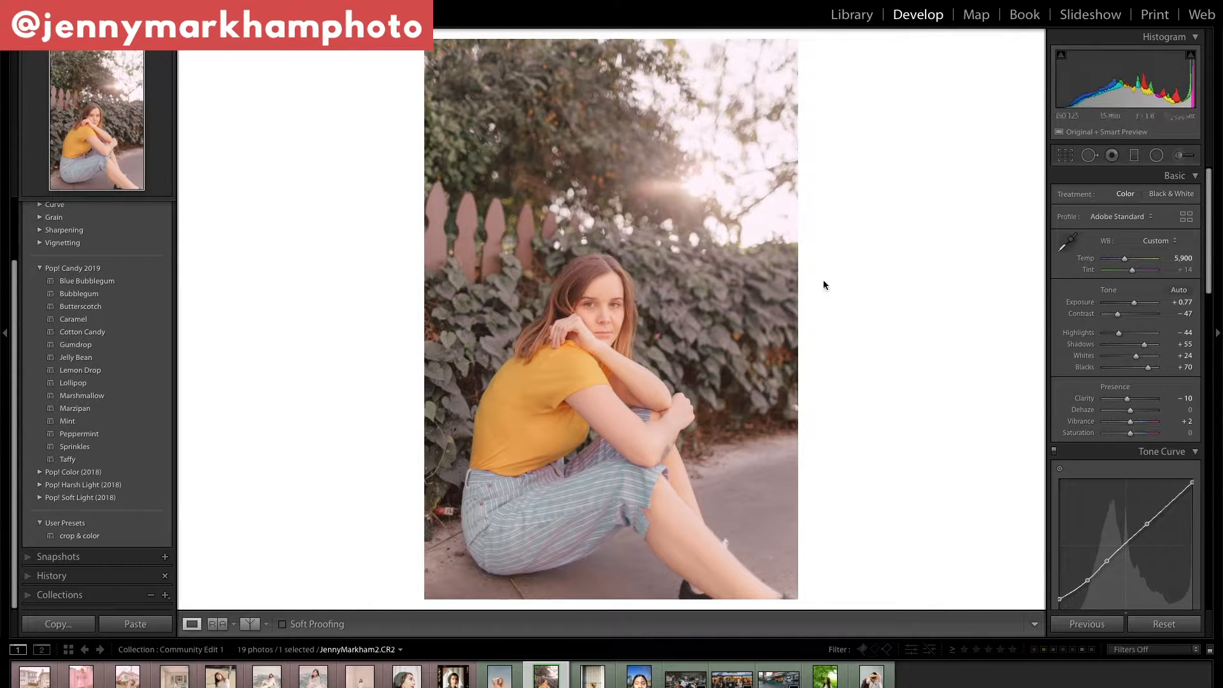
# Step: Set the exposure to +0.88, the highlights to -54 and the blacks to +49
pyautogui.click(1184, 303)
pyautogui.write('0.88')
pyautogui.press('Return')
pyautogui.click(1118, 337)
pyautogui.moveTo(1118, 338); pyautogui.dragTo(1144, 372)
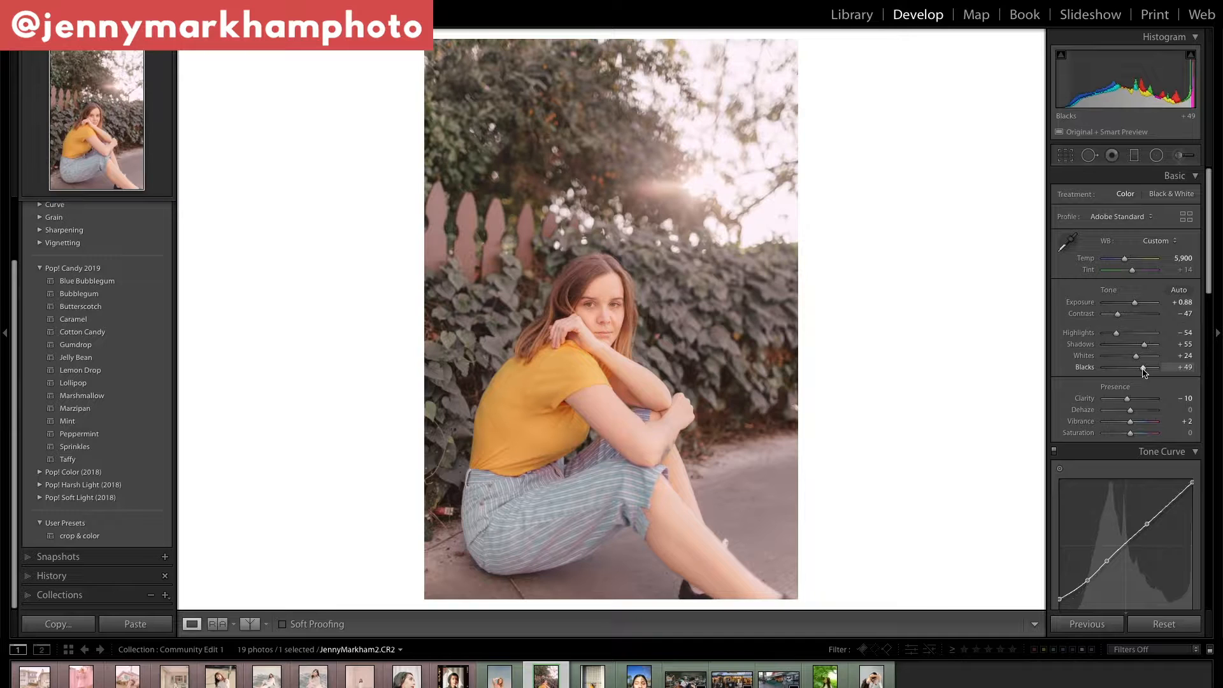
# Step: Fine-tune the hue and saturation of the blues in the jeans
pyautogui.scroll(-5, 1144, 372)
pyautogui.click(1141, 363)
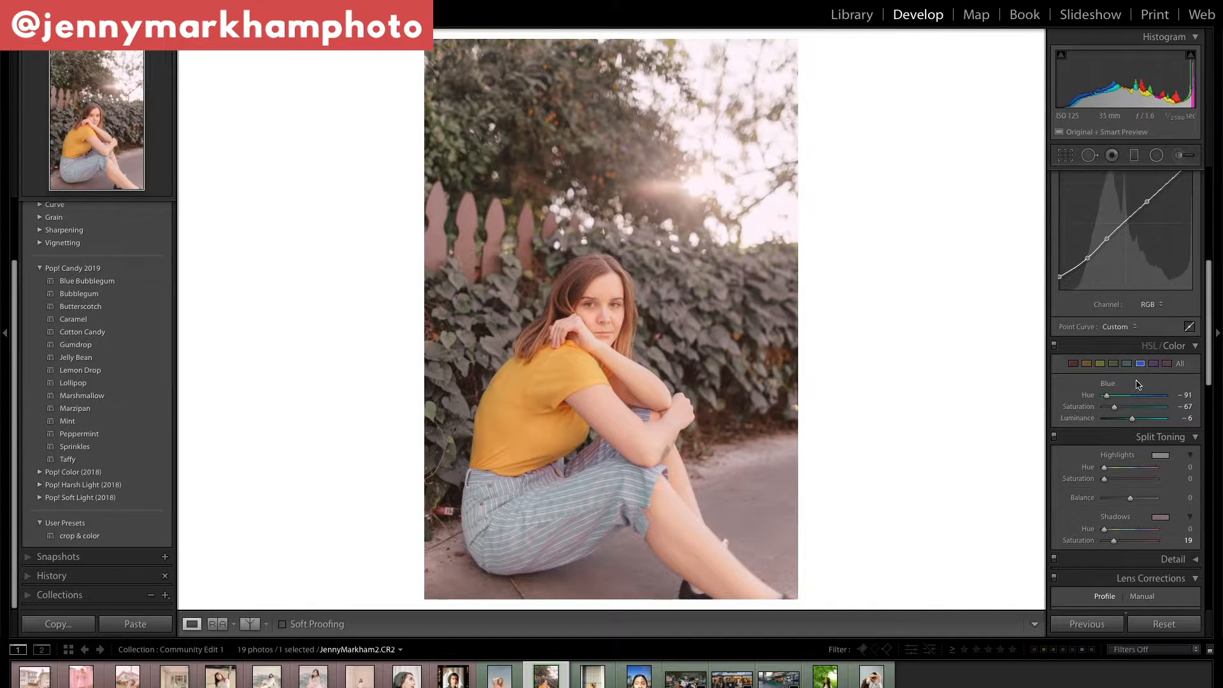
pyautogui.moveTo(1110, 398); pyautogui.dragTo(1109, 413)
# Step: Compare the edited fence portrait with its original by switching repeatedly between the before and after views
pyautogui.scroll(5, 1110, 413)
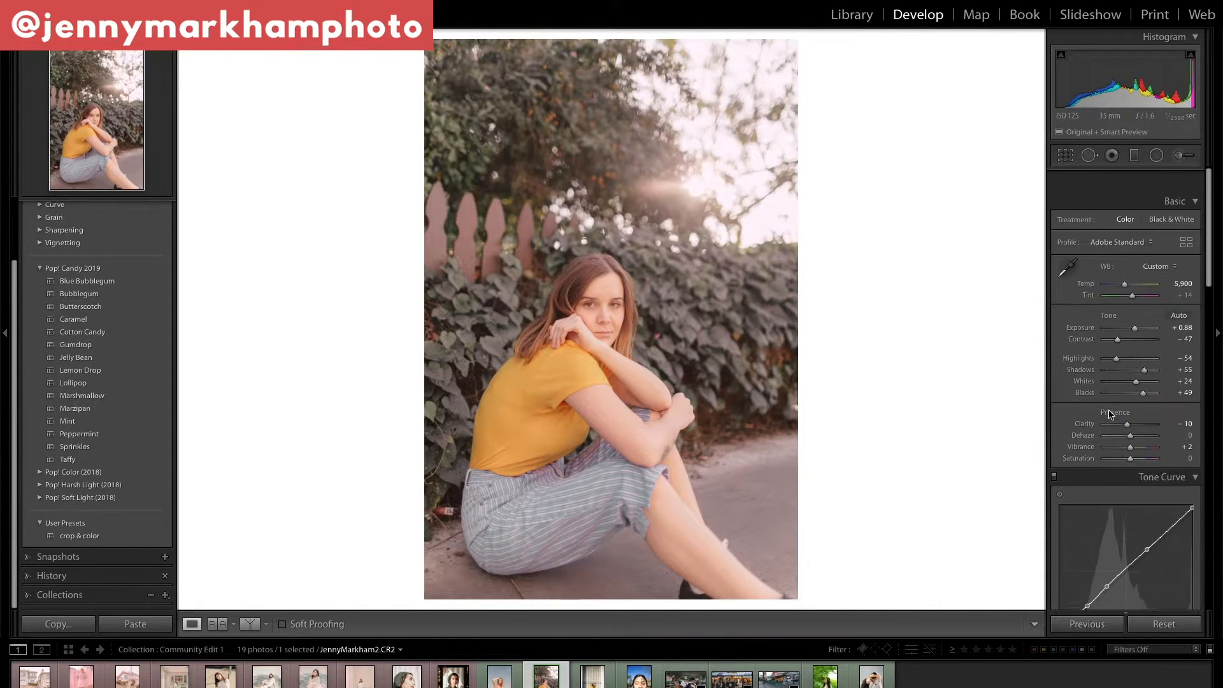
pyautogui.scroll(-1, 1109, 412)
pyautogui.press('\\')
pyautogui.press('\\')
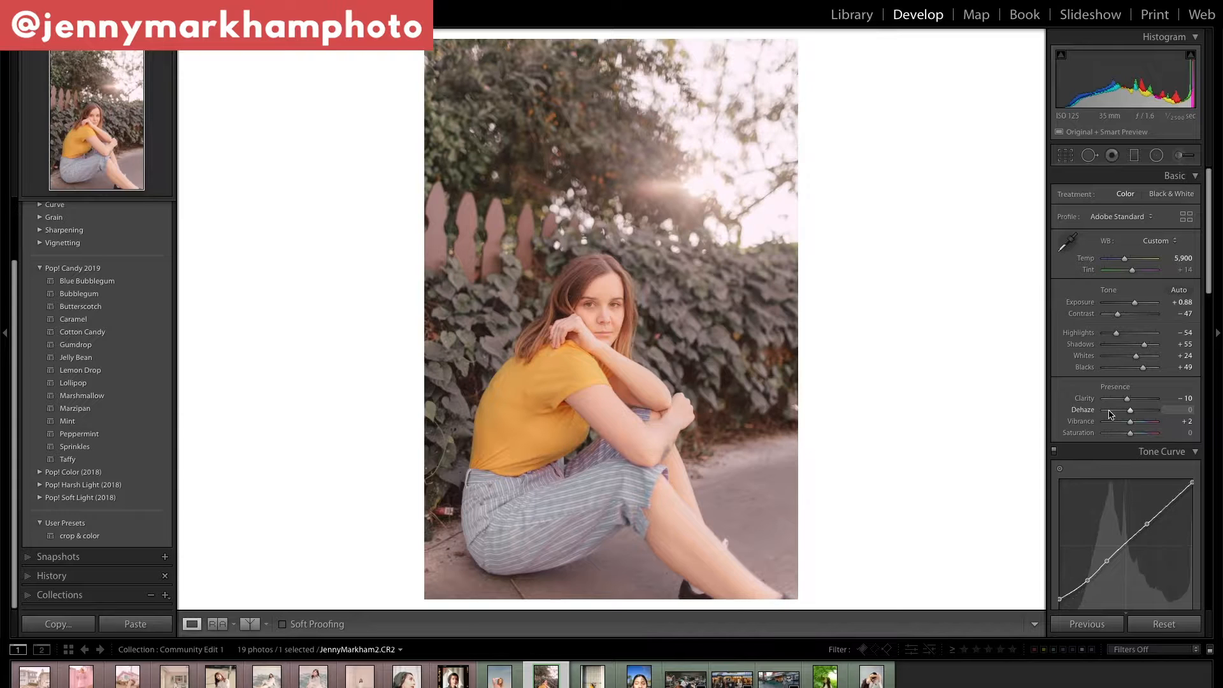
pyautogui.press('\\')
pyautogui.press('\\')
pyautogui.press('\\')
pyautogui.press('\\')
# Step: Go to the next photo, the woman at the glass-block wall, straighten it to an angle of -0.3 and reposition the crop
pyautogui.press('Right')
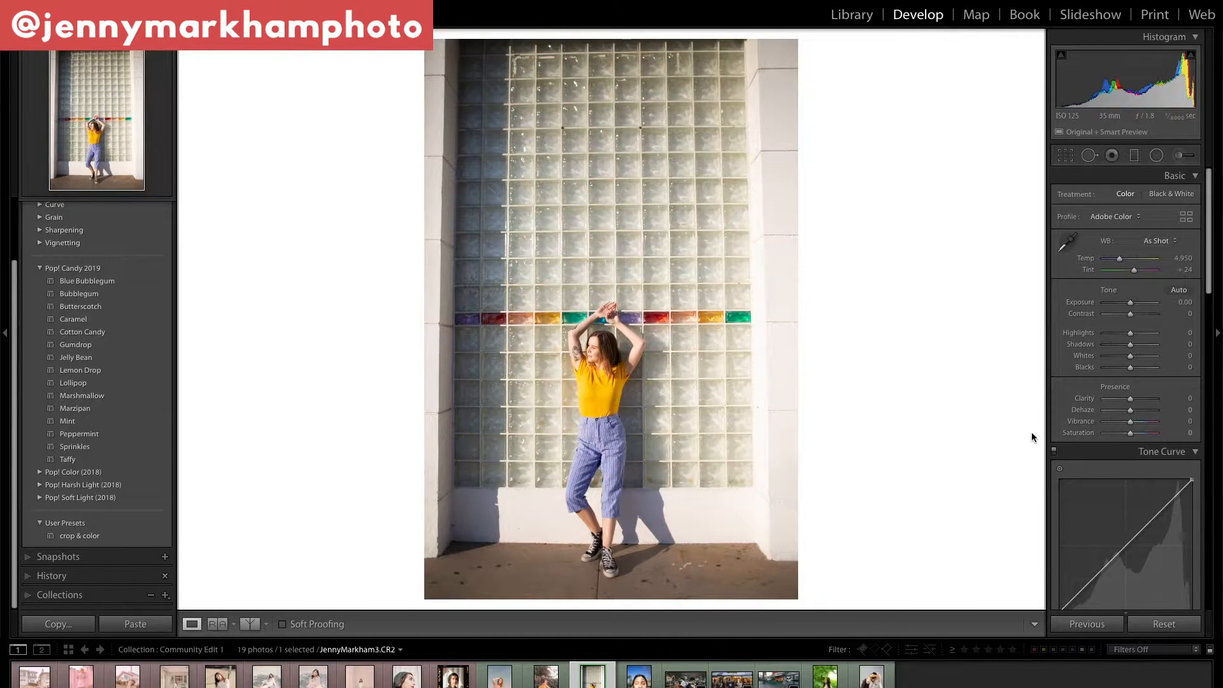
pyautogui.click(1064, 160)
pyautogui.click(1184, 233)
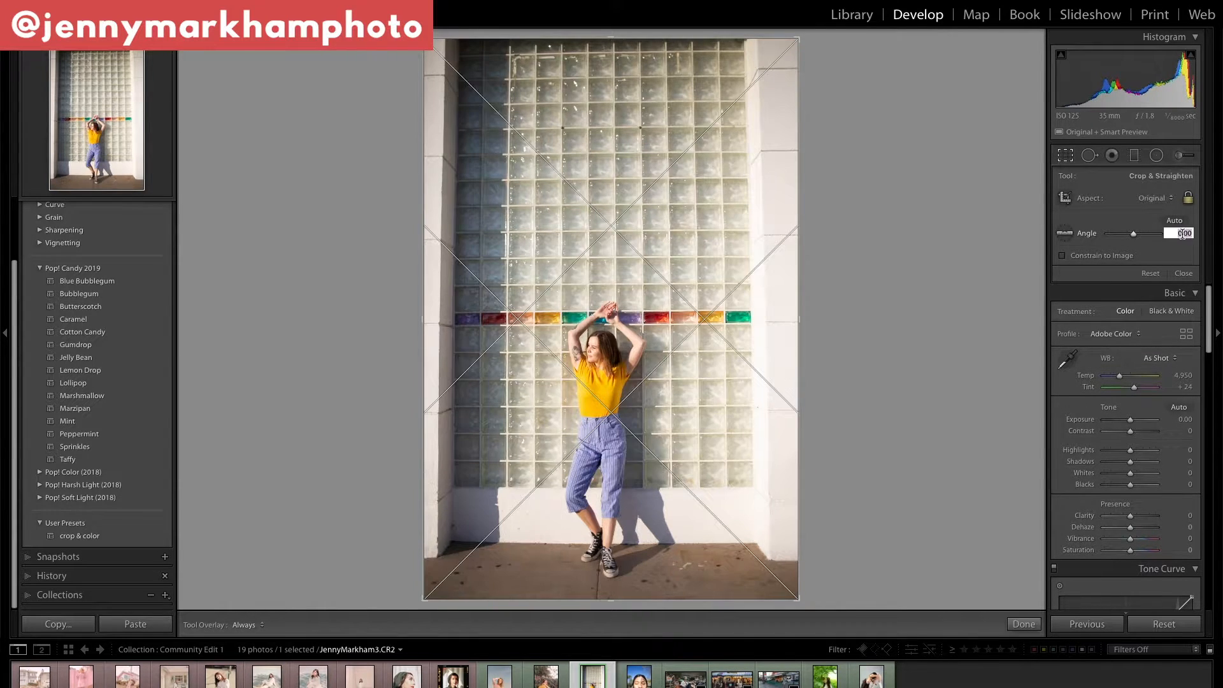
pyautogui.write('-1')
pyautogui.press('Return')
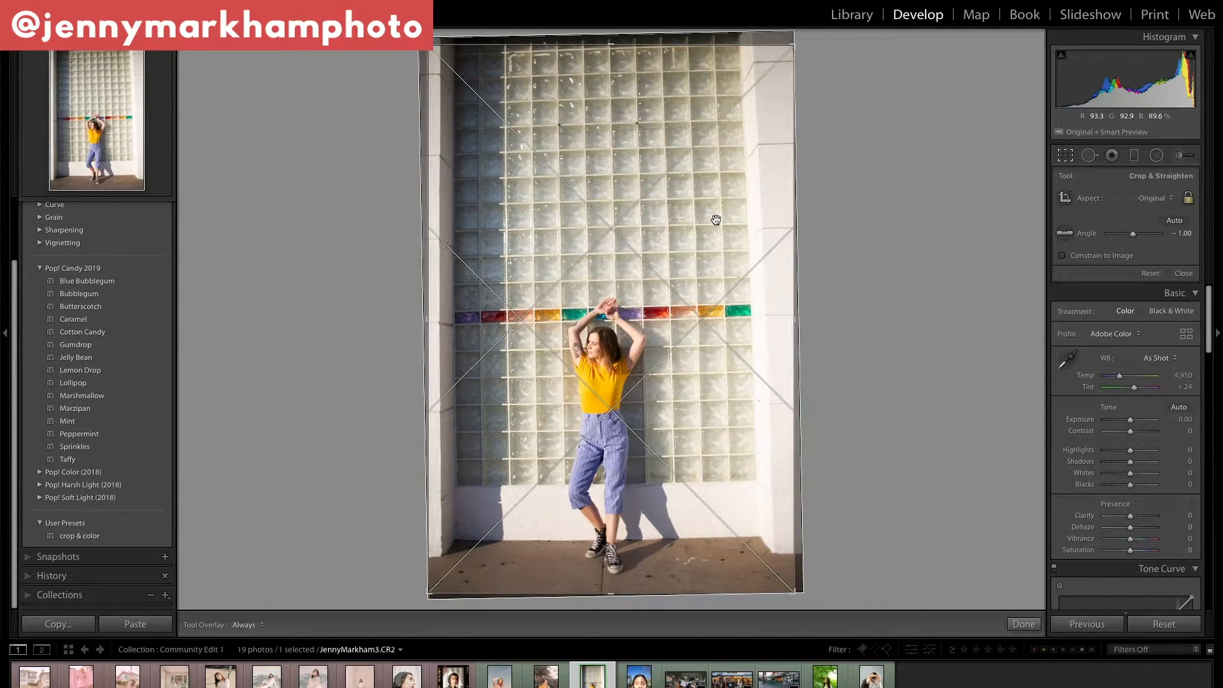
pyautogui.click(1176, 232)
pyautogui.write('-0.3')
pyautogui.press('Return')
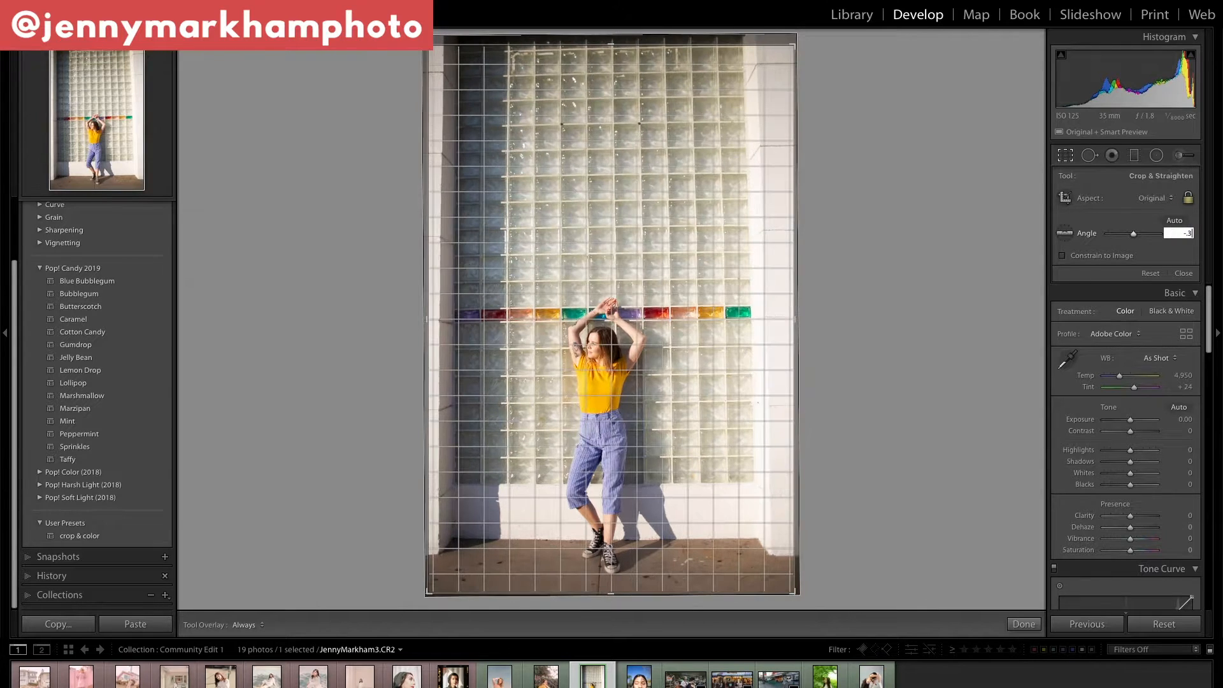
pyautogui.moveTo(743, 387); pyautogui.dragTo(762, 412)
pyautogui.press('Return')
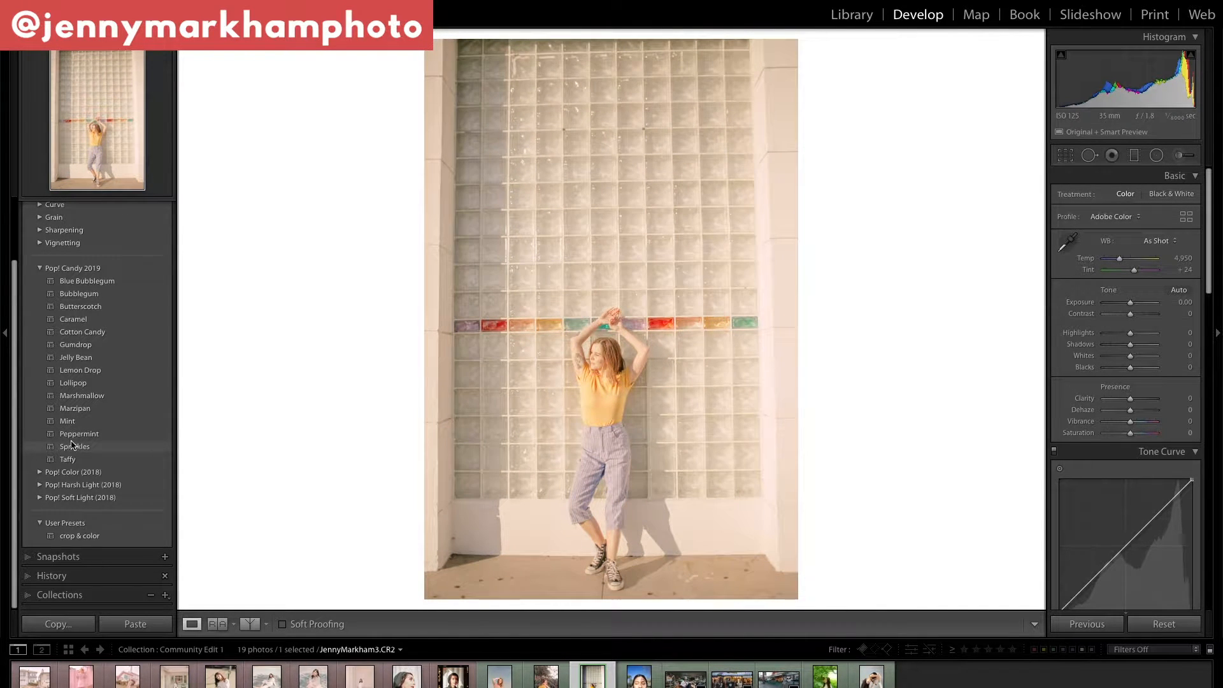
# Step: Apply the Gumdrop preset from Pop! Candy 2019 and set the purple hue to -19
pyautogui.click(86, 345)
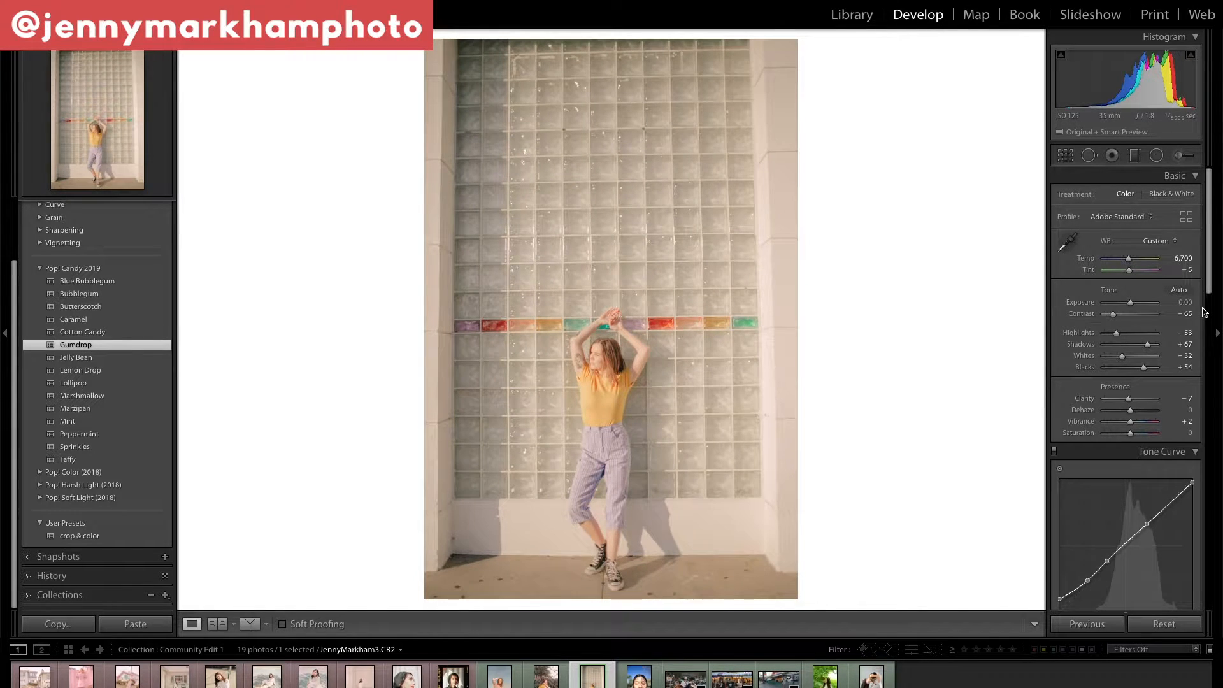
pyautogui.scroll(-3, 1191, 316)
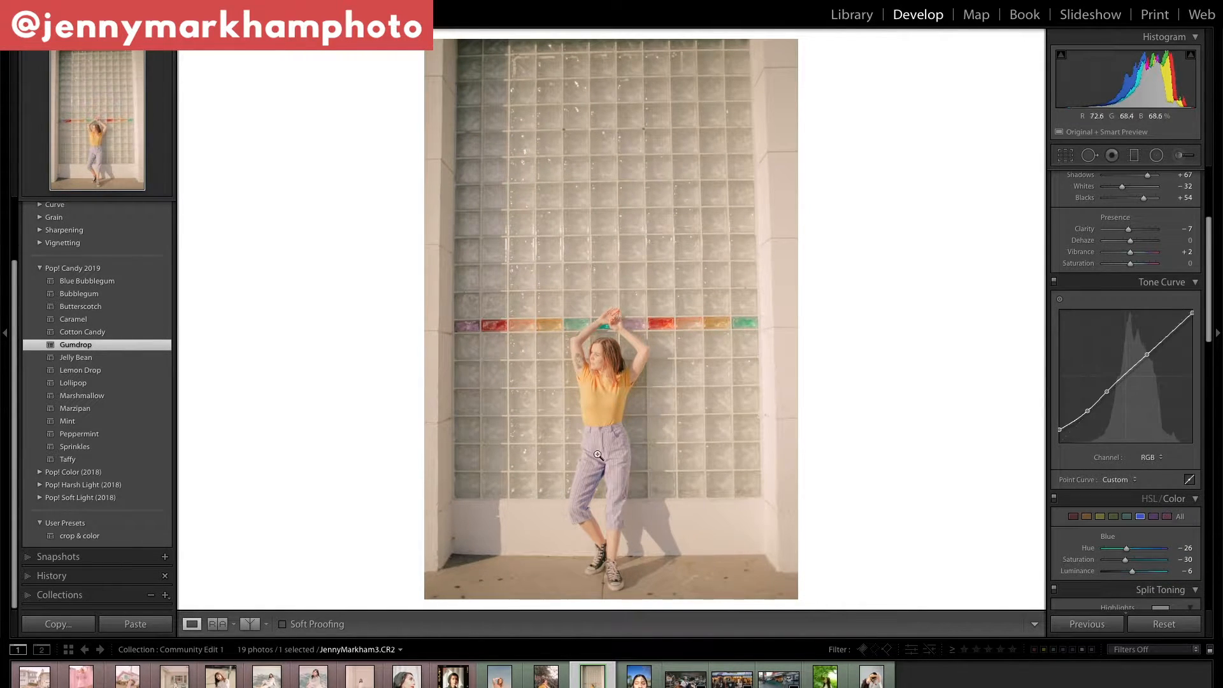
pyautogui.scroll(-1, 1156, 532)
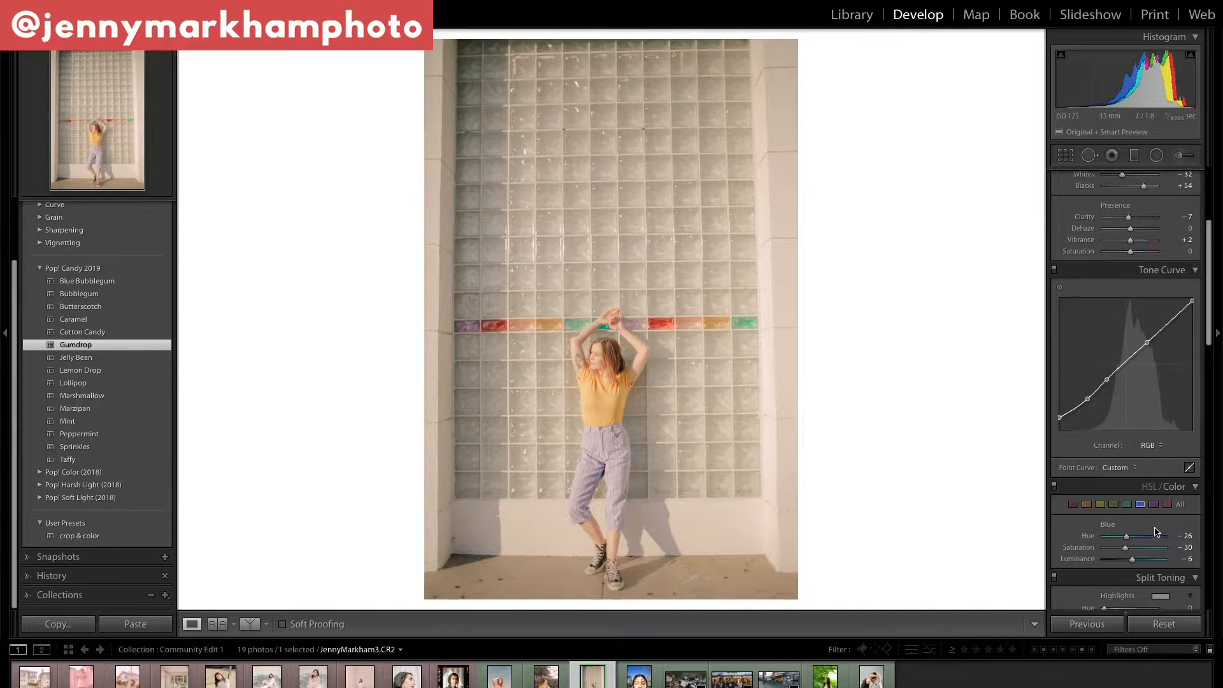
pyautogui.click(1153, 503)
pyautogui.moveTo(1151, 534)
pyautogui.mouseDown()
pyautogui.moveTo(929, 548)
pyautogui.moveTo(1147, 536)
pyautogui.moveTo(1129, 537)
pyautogui.mouseUp()
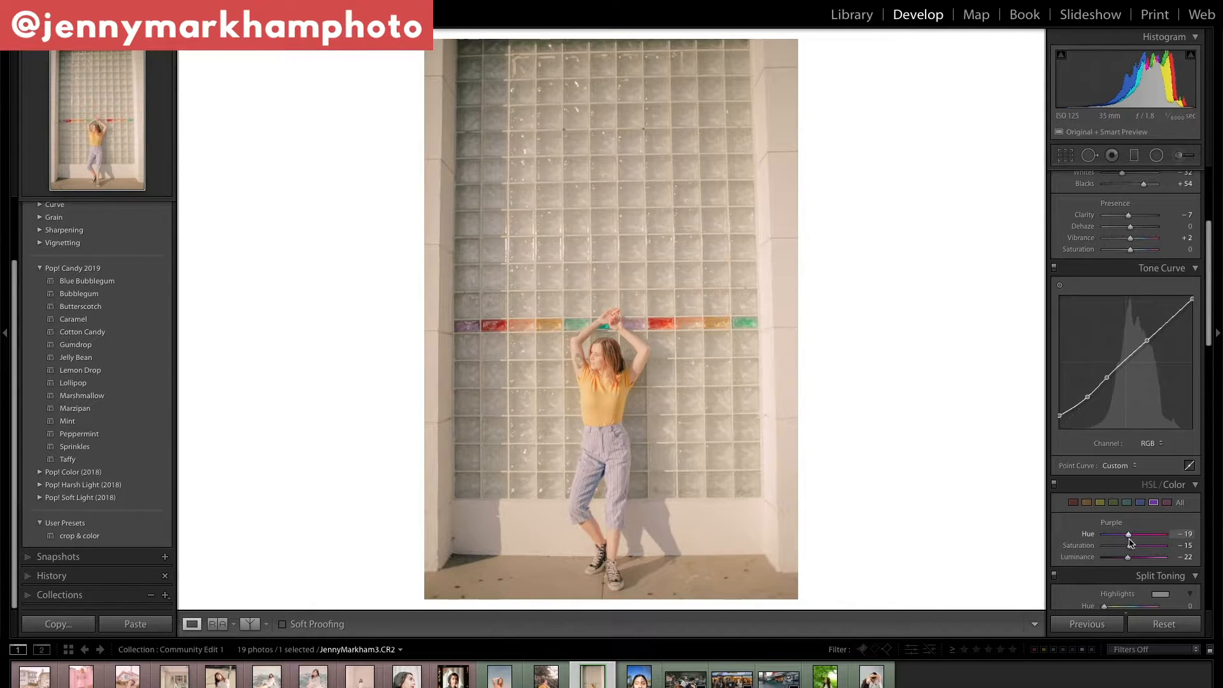
# Step: Adjust the hue and saturation of the blues and bring up the orange color settings
pyautogui.click(1140, 503)
pyautogui.moveTo(1131, 546); pyautogui.dragTo(1122, 538)
pyautogui.click(1087, 503)
# Step: Set the tone to exposure +0.22, contrast -44, highlights -68, whites -37 and blacks +72
pyautogui.scroll(6, 1166, 507)
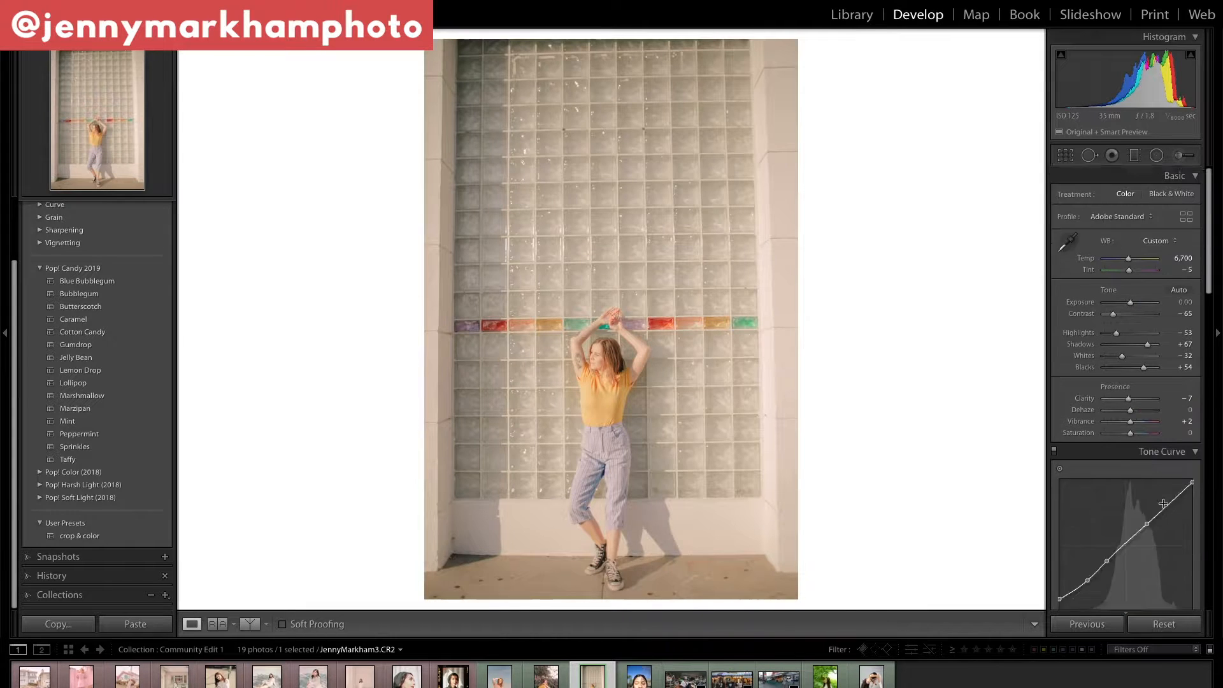
pyautogui.click(1181, 302)
pyautogui.write('.22')
pyautogui.press('Return')
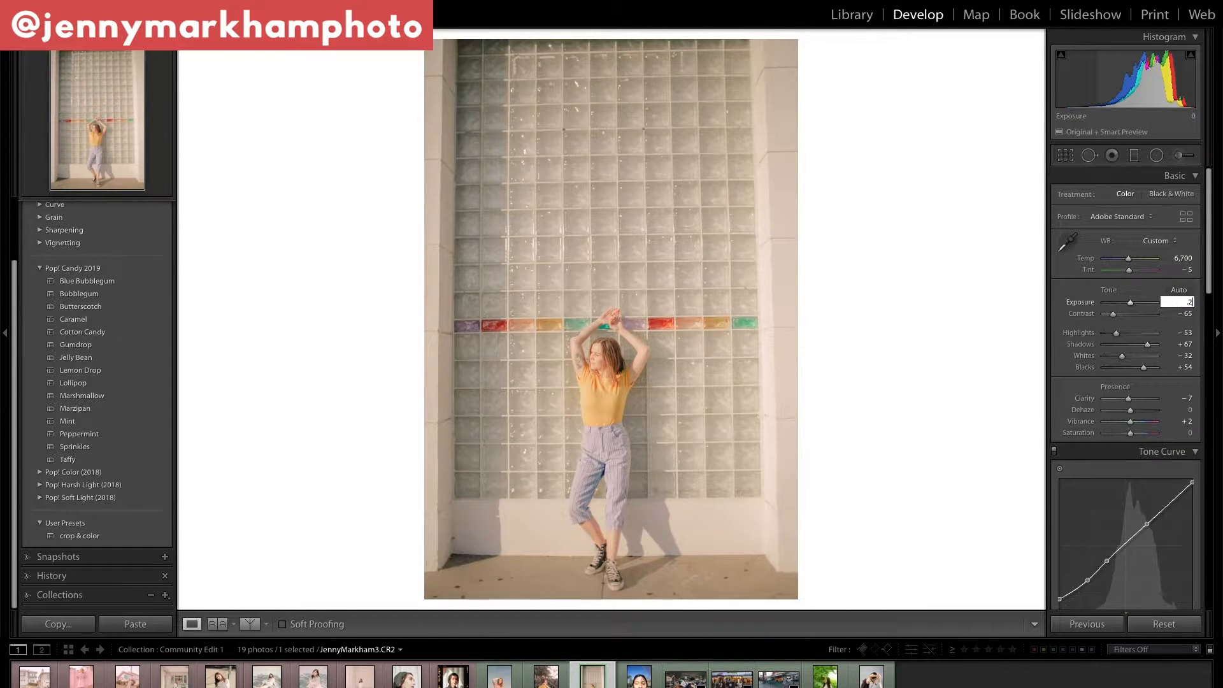
pyautogui.moveTo(1144, 368); pyautogui.dragTo(1150, 368)
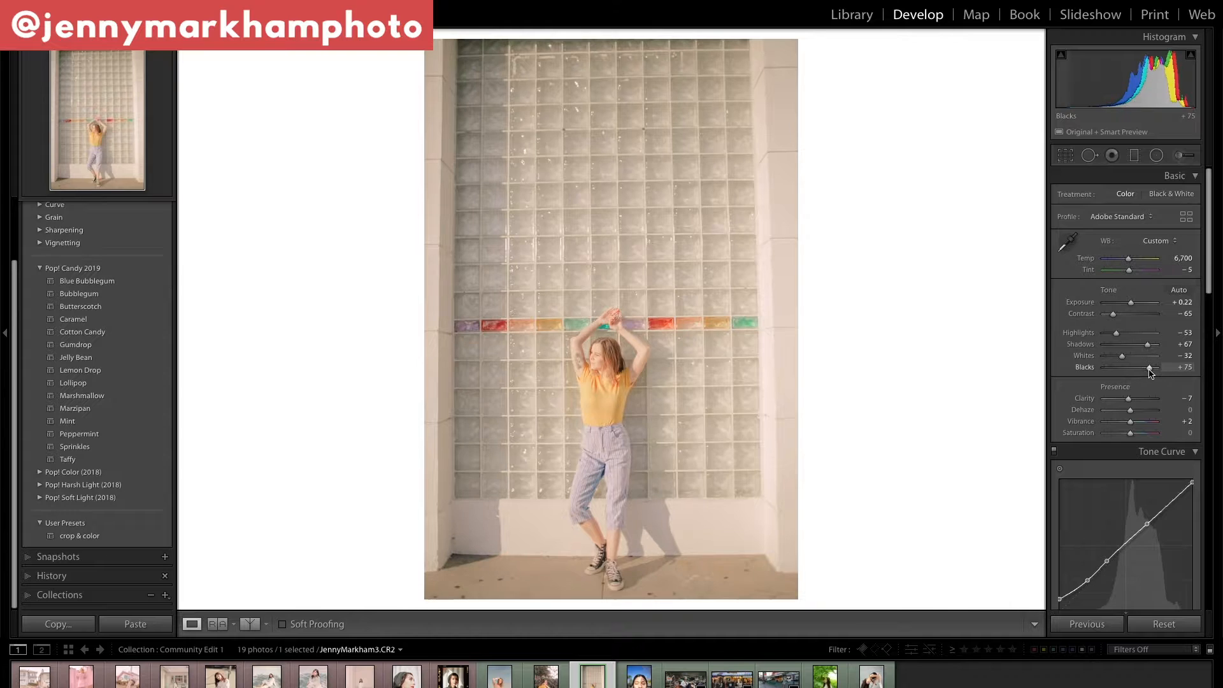
pyautogui.moveTo(1114, 314); pyautogui.dragTo(1148, 369)
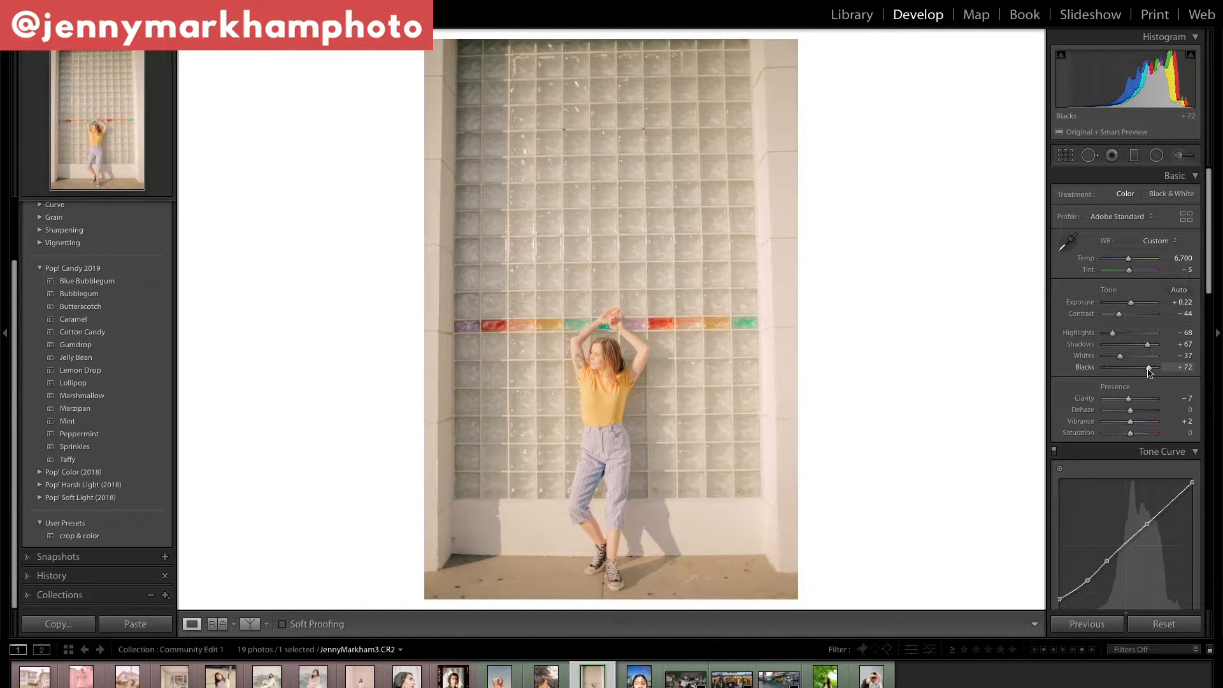
# Step: Set the overall saturation to -6 and compare the photo with its original
pyautogui.click(1182, 433)
pyautogui.write('-6')
pyautogui.press('Return')
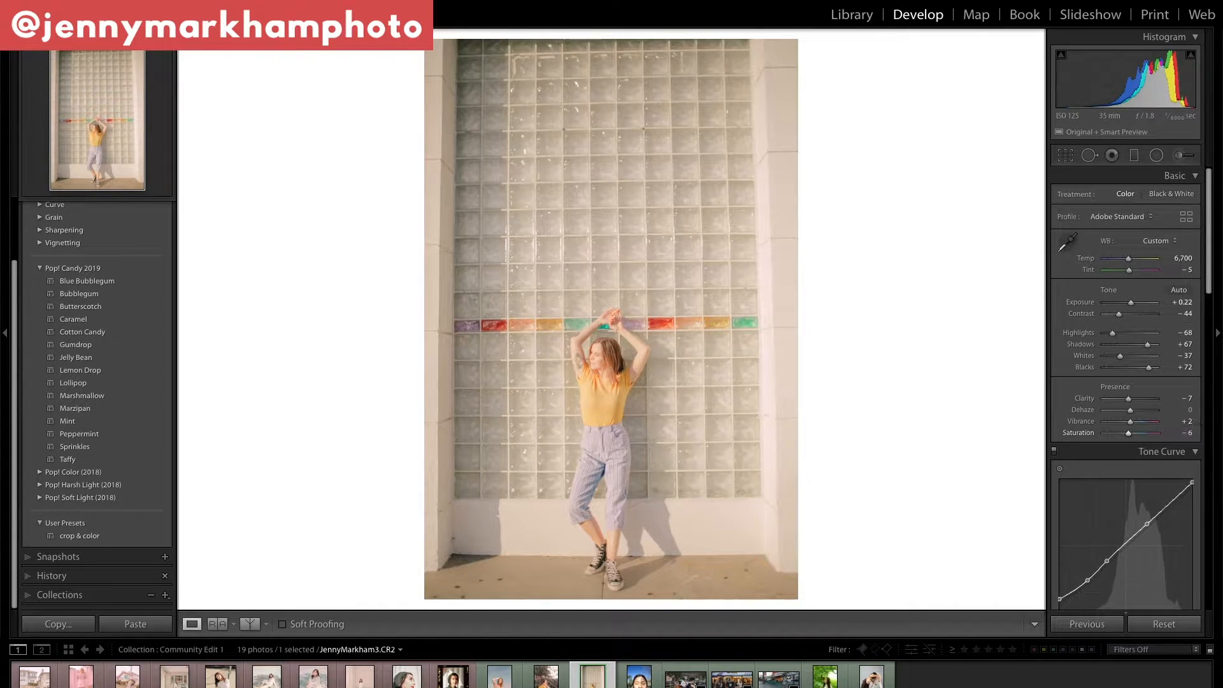
pyautogui.press('\\')
pyautogui.press('\\')
# Step: Try a split-toning shadow saturation of 20 on the glass-block wall photo and settle on 14
pyautogui.scroll(-1, 1126, 435)
pyautogui.scroll(-8, 1126, 435)
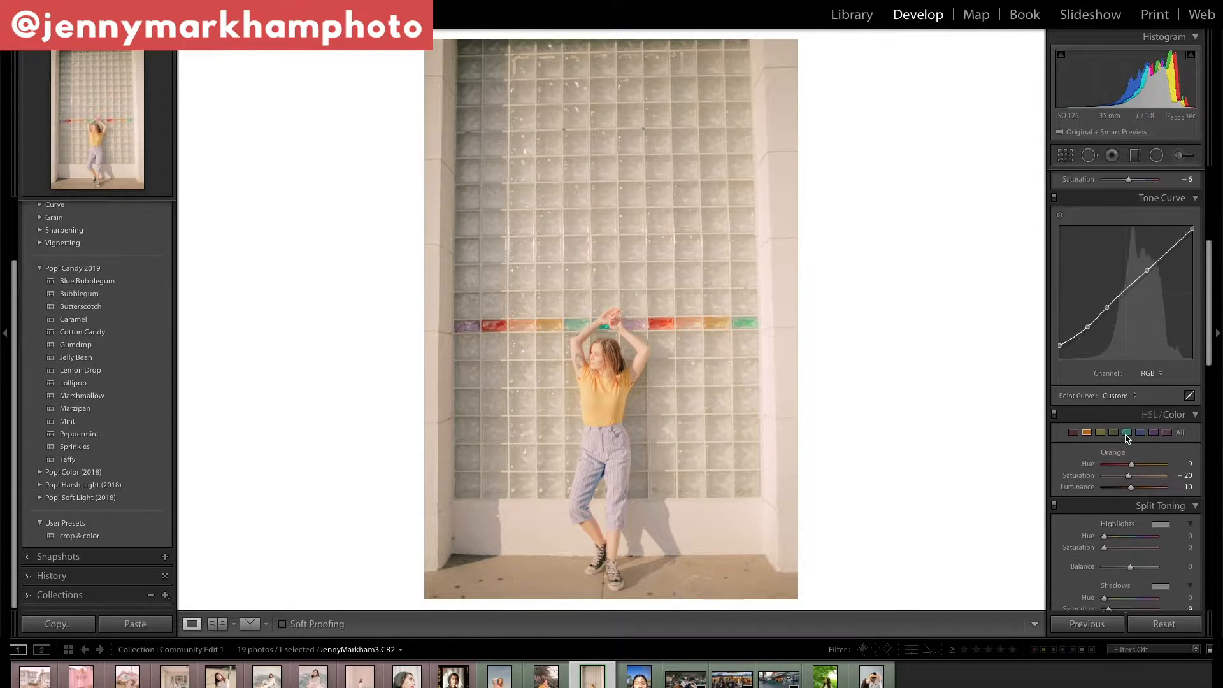
pyautogui.click(1179, 476)
pyautogui.write('90')
pyautogui.press('Return')
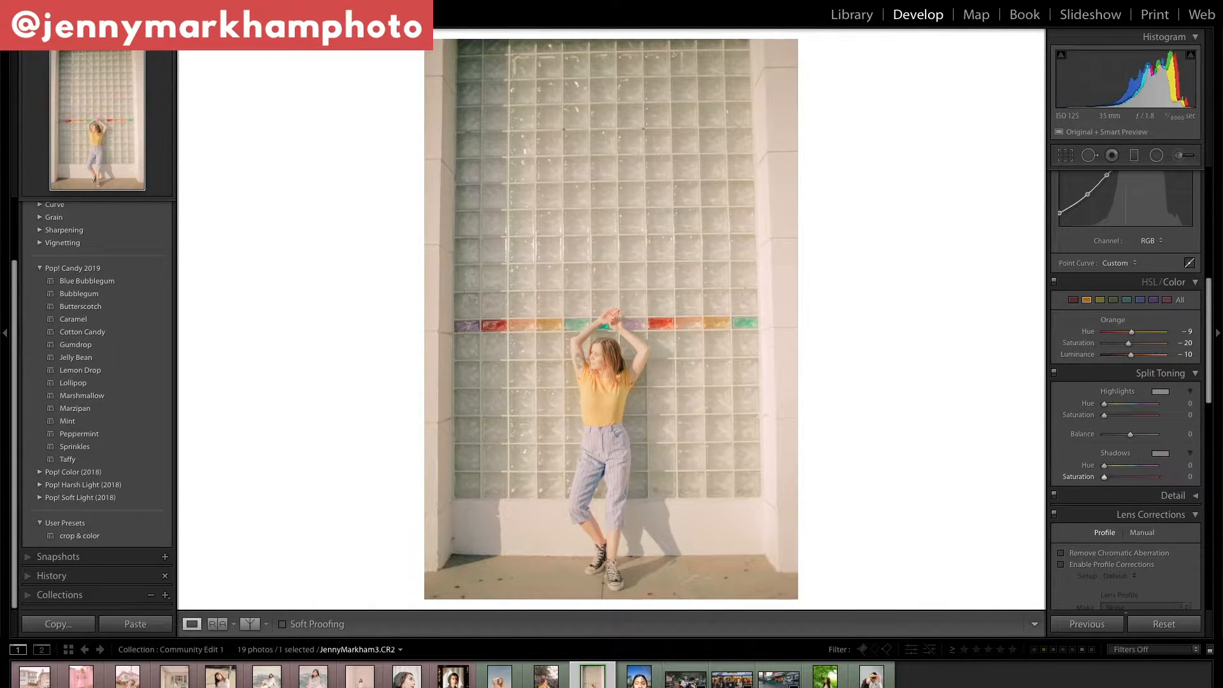
pyautogui.click(1179, 475)
pyautogui.write('20')
pyautogui.press('Return')
pyautogui.click(1179, 475)
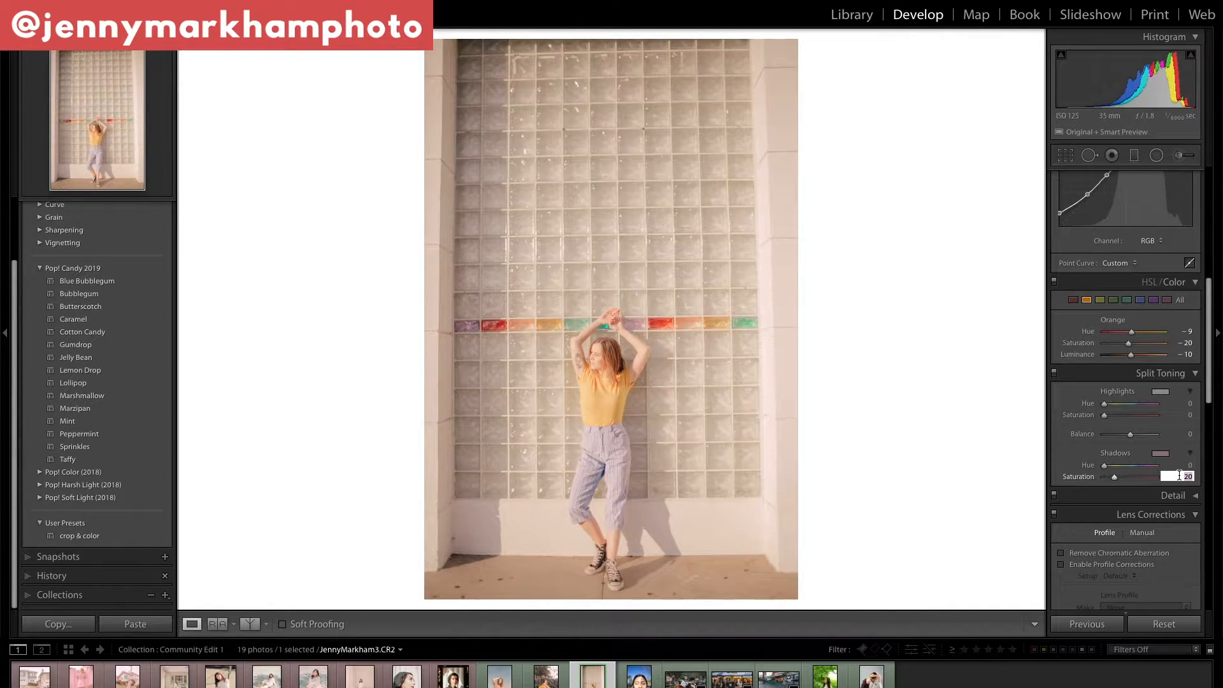
pyautogui.write('14')
pyautogui.press('Return')
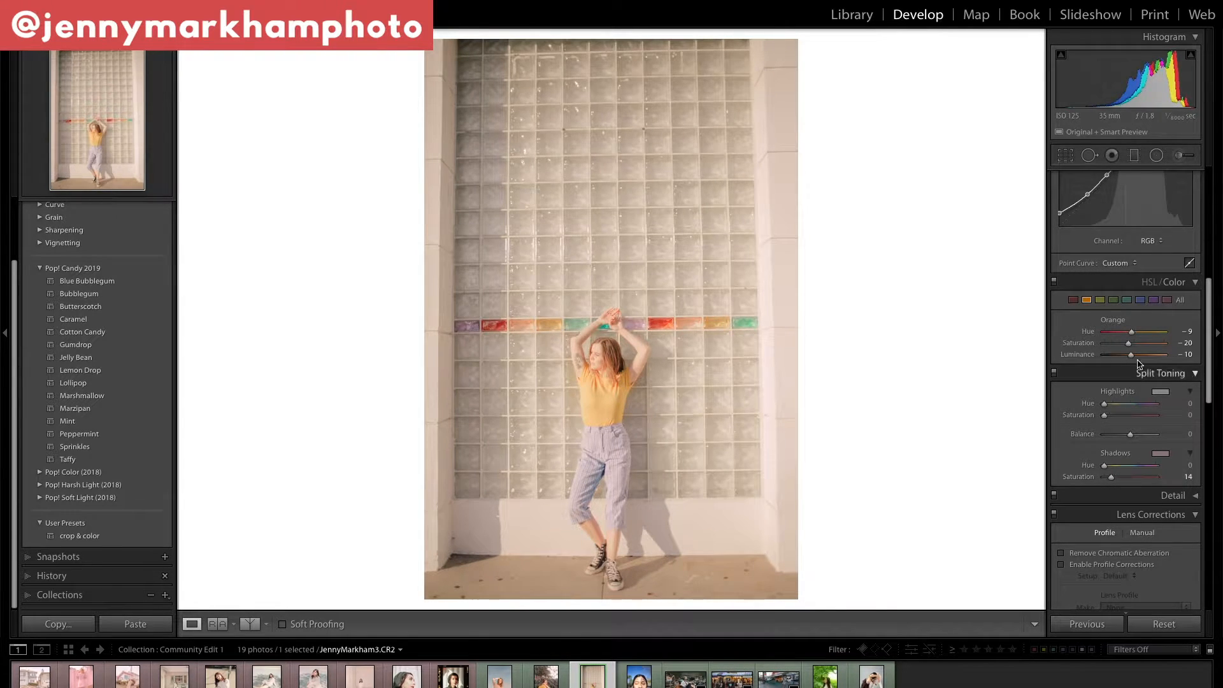
# Step: Fine-tune the aqua saturation and cool the white balance, trying 6,400 and settling on a temperature of 6,000
pyautogui.click(1126, 300)
pyautogui.moveTo(1126, 346)
pyautogui.mouseDown()
pyautogui.moveTo(1179, 350)
pyautogui.moveTo(1124, 349)
pyautogui.moveTo(1131, 332)
pyautogui.moveTo(1125, 346)
pyautogui.mouseUp()
pyautogui.scroll(10, 1125, 345)
pyautogui.click(1182, 258)
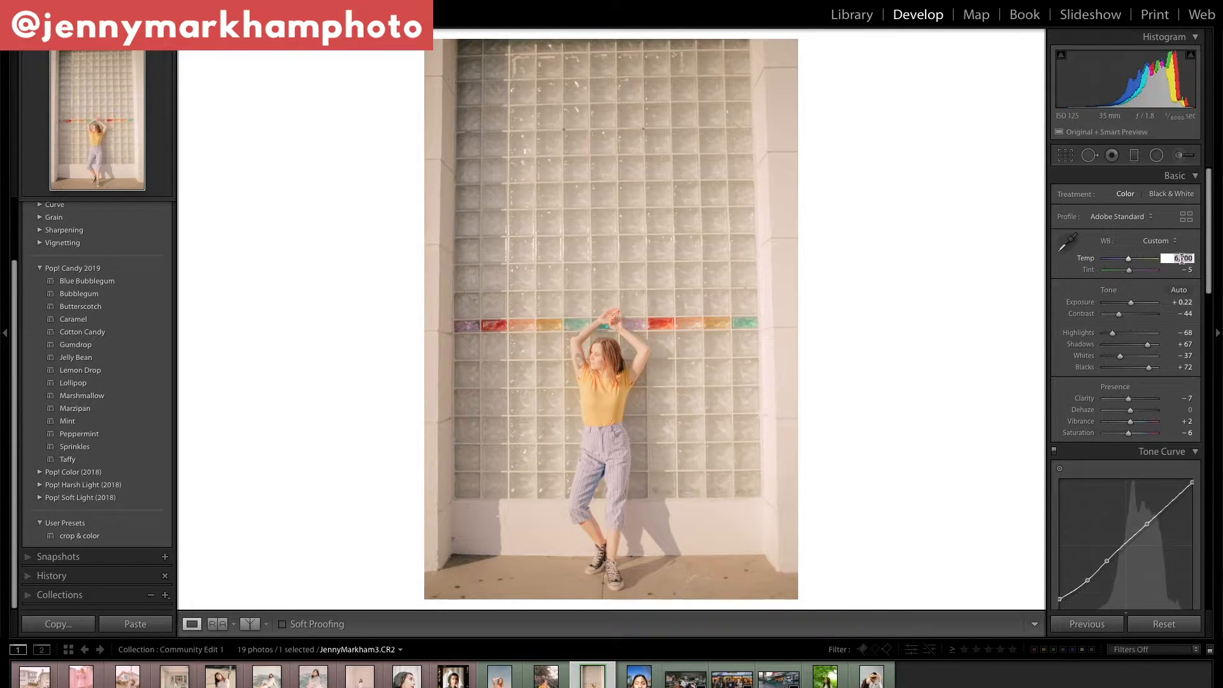
pyautogui.write('6400')
pyautogui.press('Return')
pyautogui.click(1182, 258)
pyautogui.write('6000')
pyautogui.press('Return')
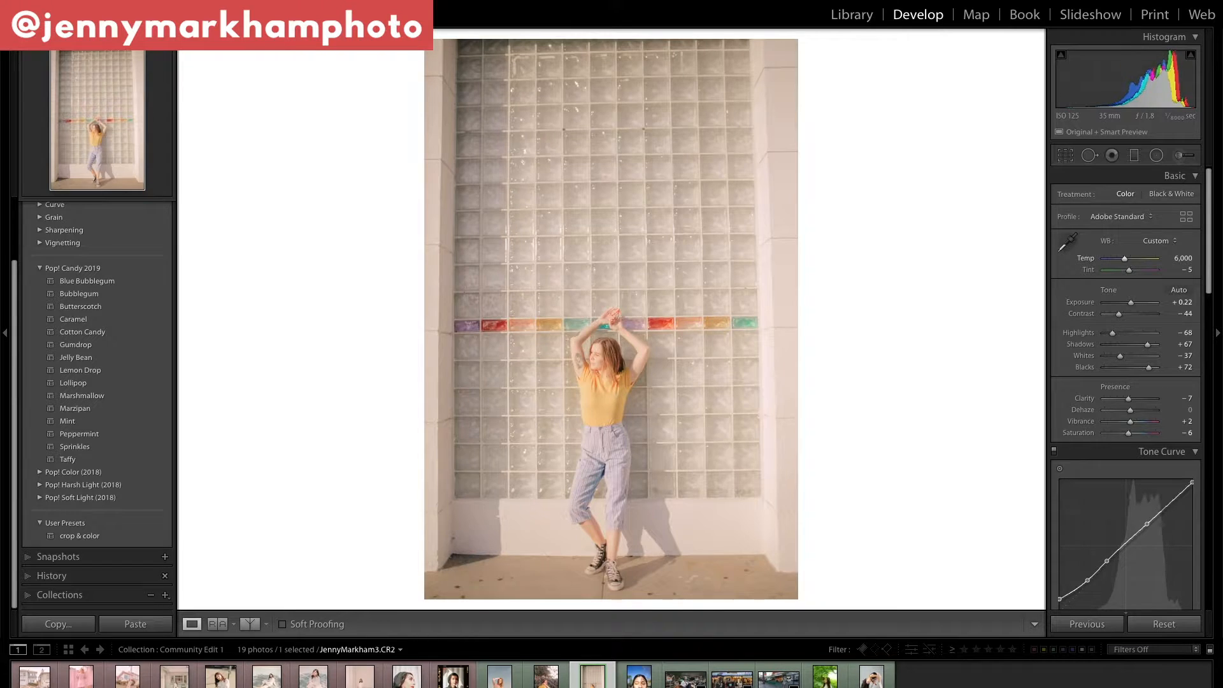
# Step: Compare the before and after views of the glass-block wall photo
pyautogui.press('\\')
pyautogui.press('\\')
pyautogui.press('\\')
pyautogui.press('\\')
pyautogui.press('\\')
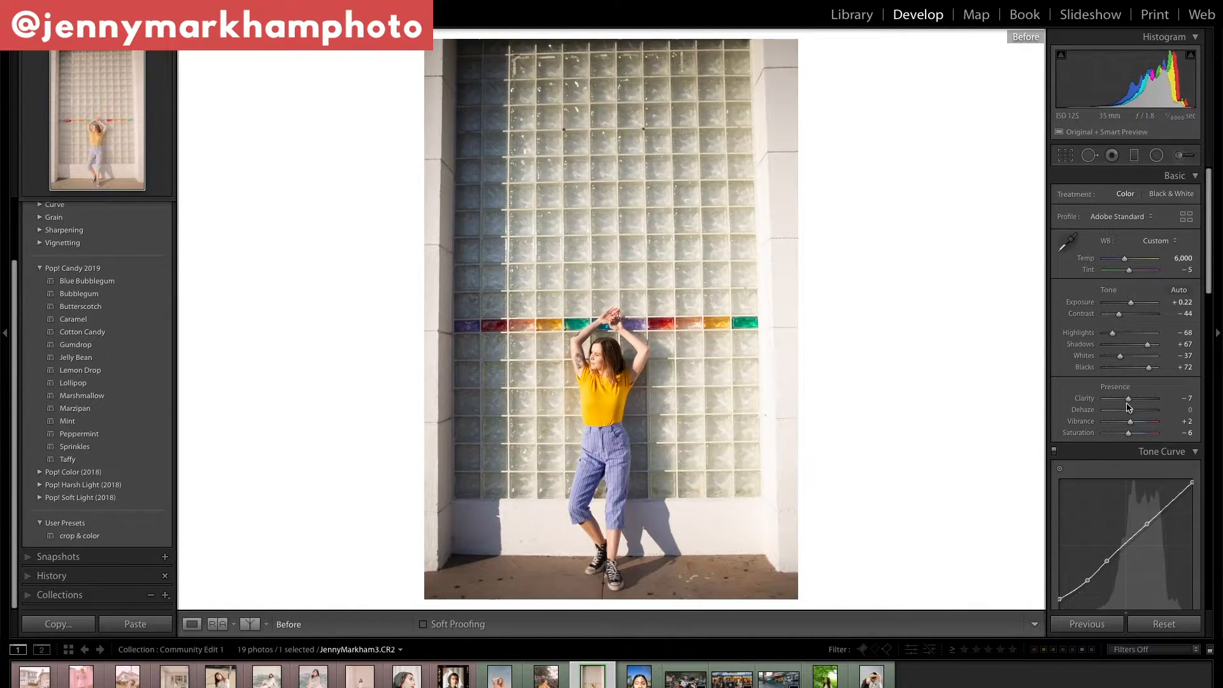
pyautogui.press('\\')
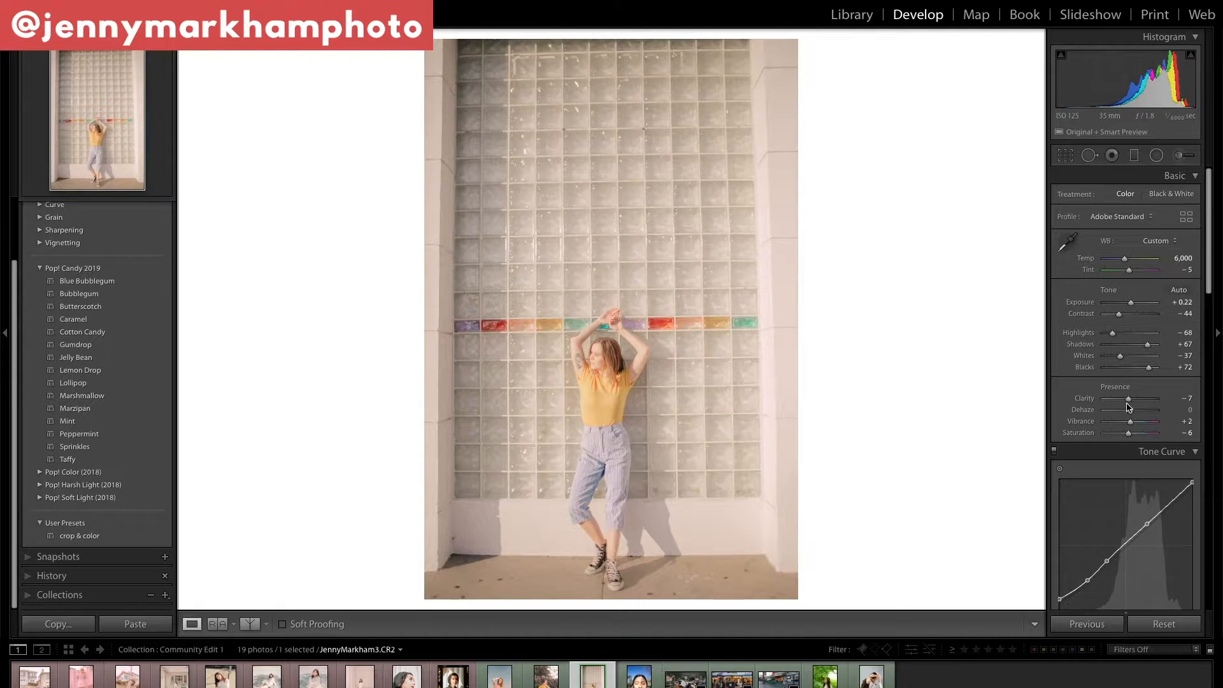
# Step: Apply the Cotton Candy preset to the leaf-shadow portrait and set its crop aspect to 1 x 1
pyautogui.click(637, 677)
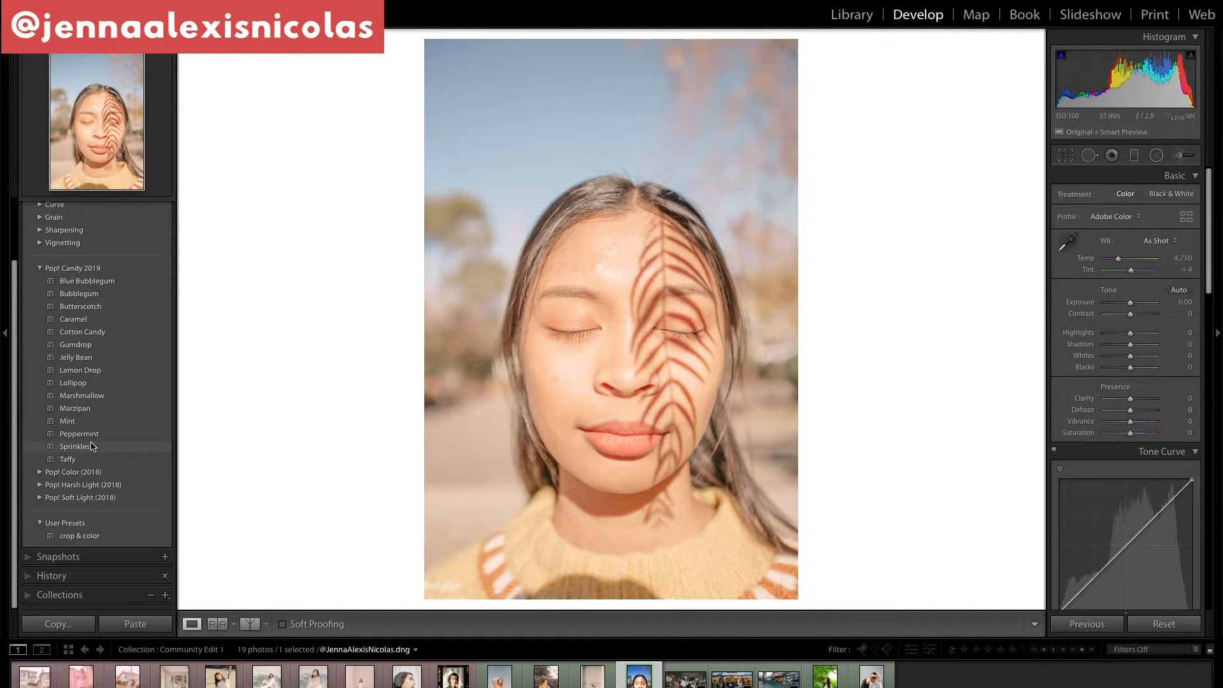
pyautogui.click(83, 332)
pyautogui.click(1065, 154)
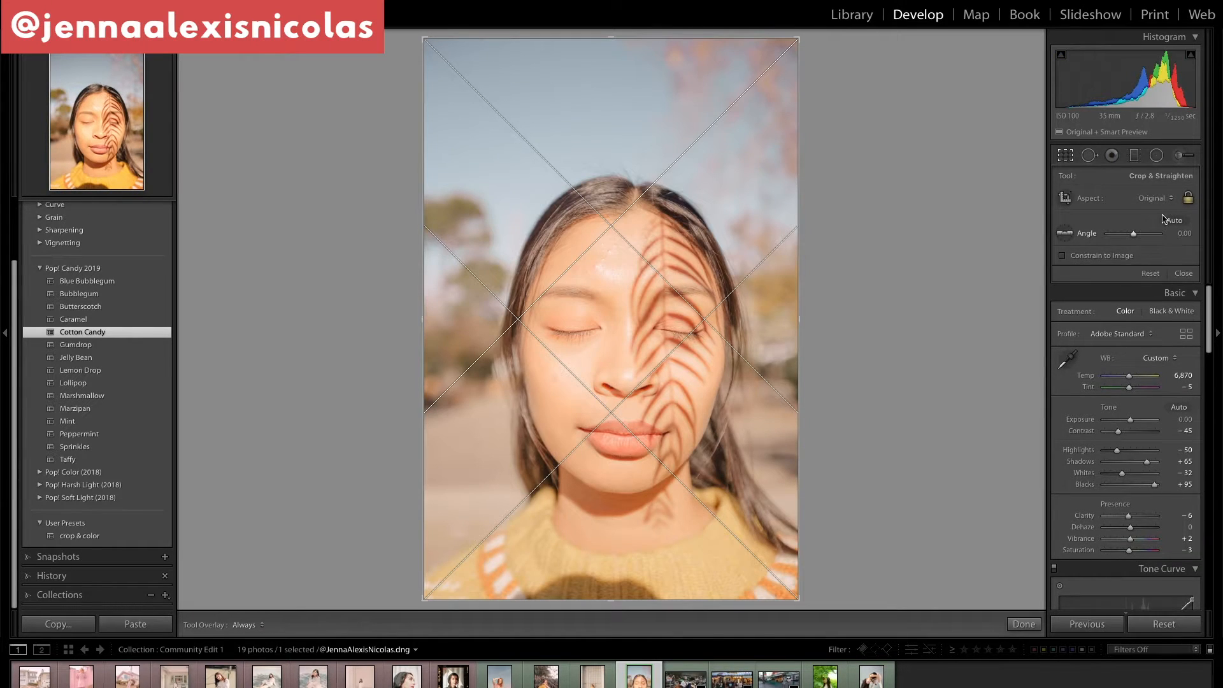
pyautogui.click(1158, 198)
pyautogui.click(1134, 216)
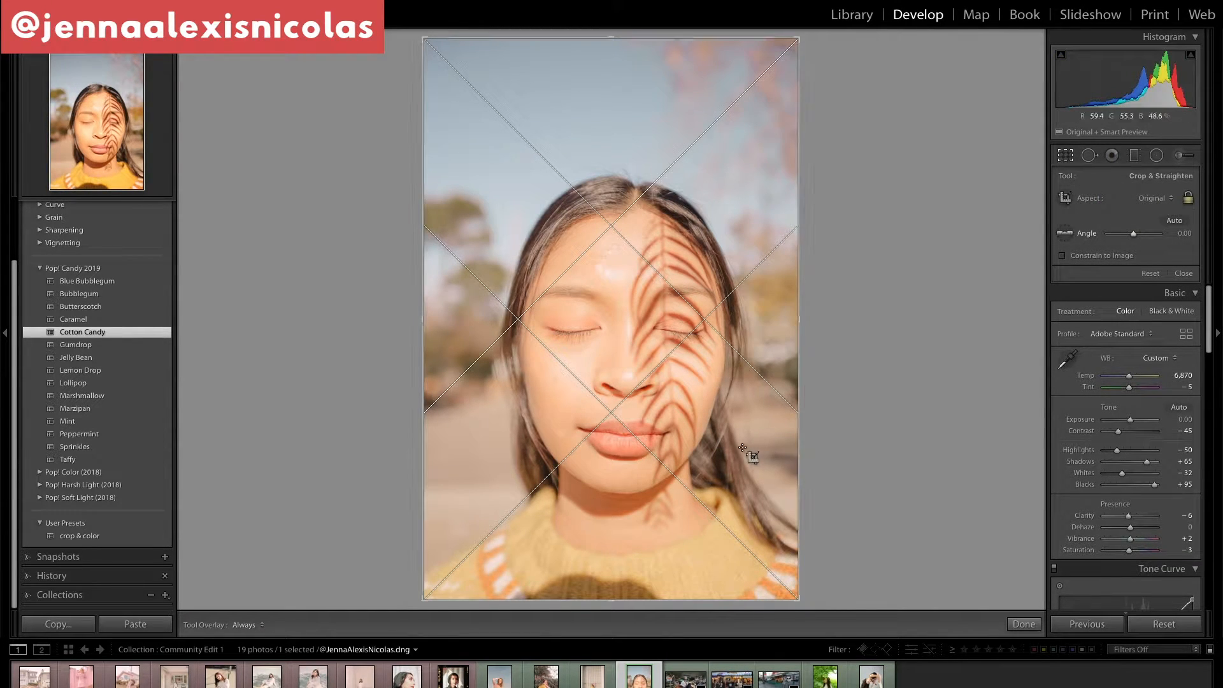
pyautogui.click(1165, 199)
pyautogui.click(1140, 214)
pyautogui.click(1153, 200)
pyautogui.click(1133, 222)
# Step: Position the square crop so it frames the face from the hairline to the sweater collar, and apply it
pyautogui.moveTo(732, 404); pyautogui.dragTo(749, 302)
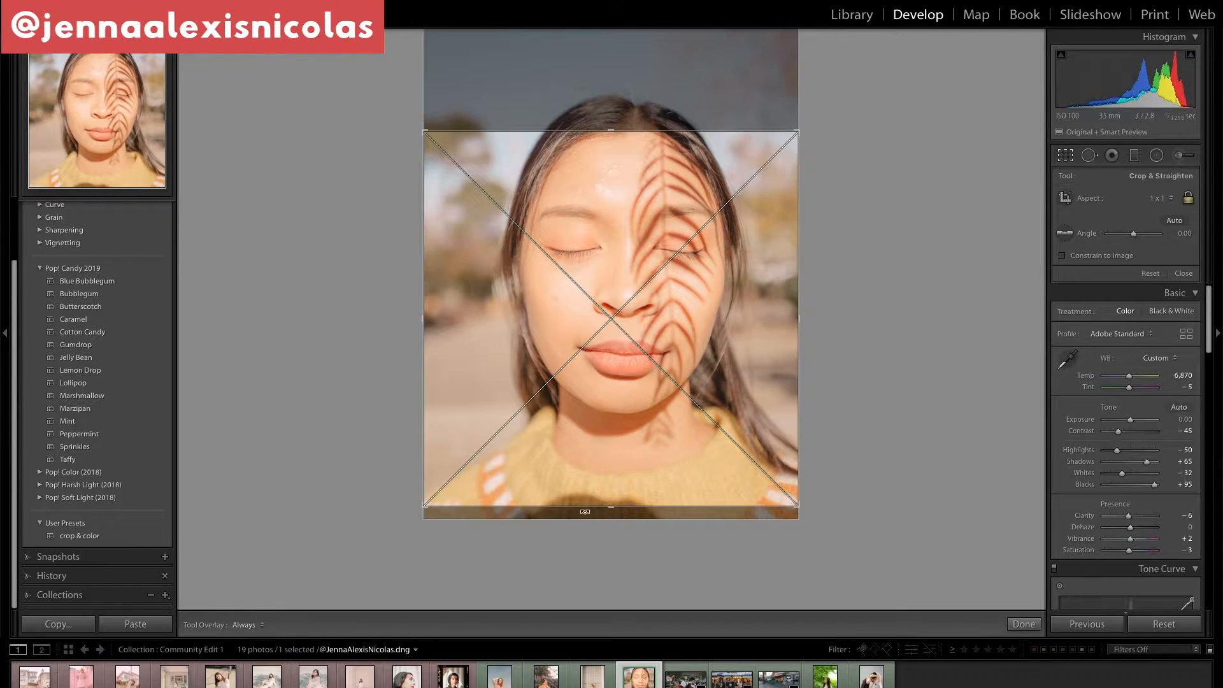
pyautogui.click(671, 429)
pyautogui.moveTo(671, 429); pyautogui.dragTo(668, 450)
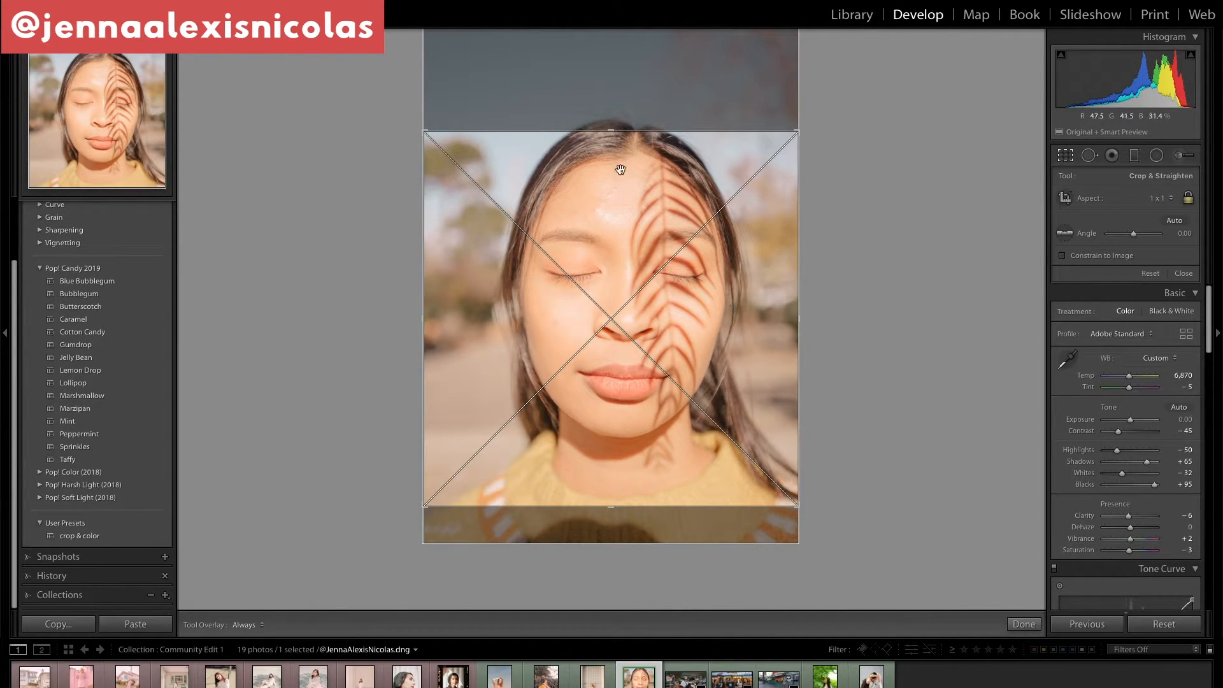
pyautogui.moveTo(609, 473); pyautogui.dragTo(610, 476)
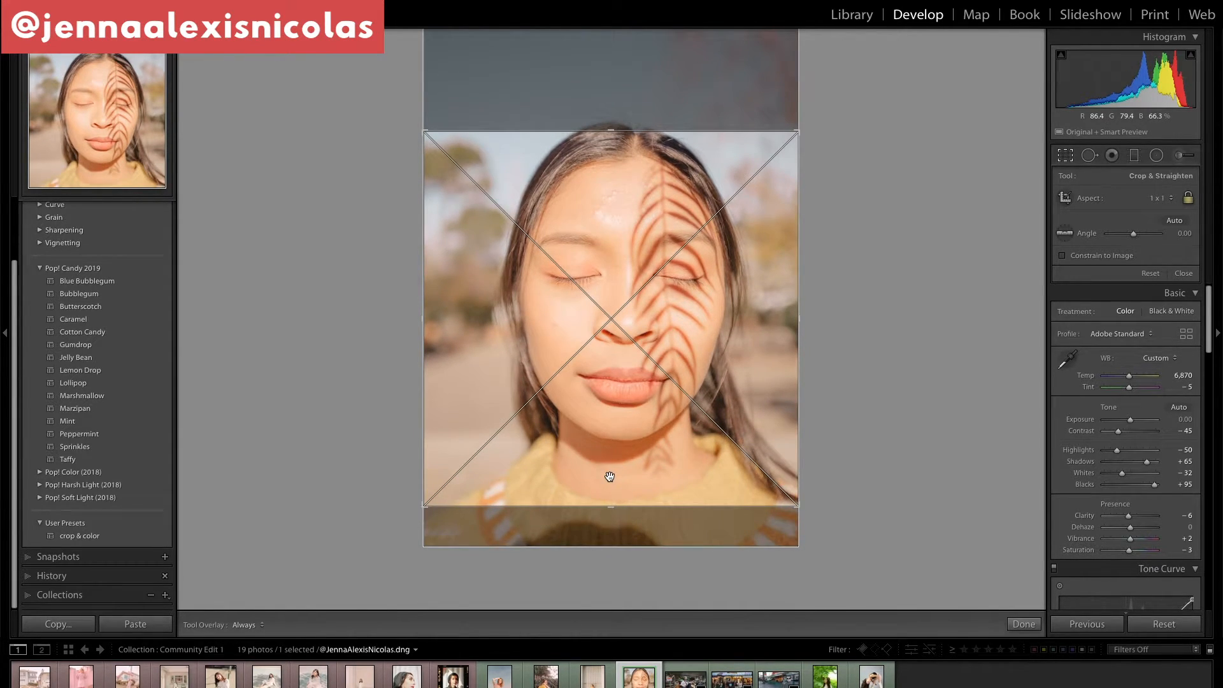
pyautogui.press('Return')
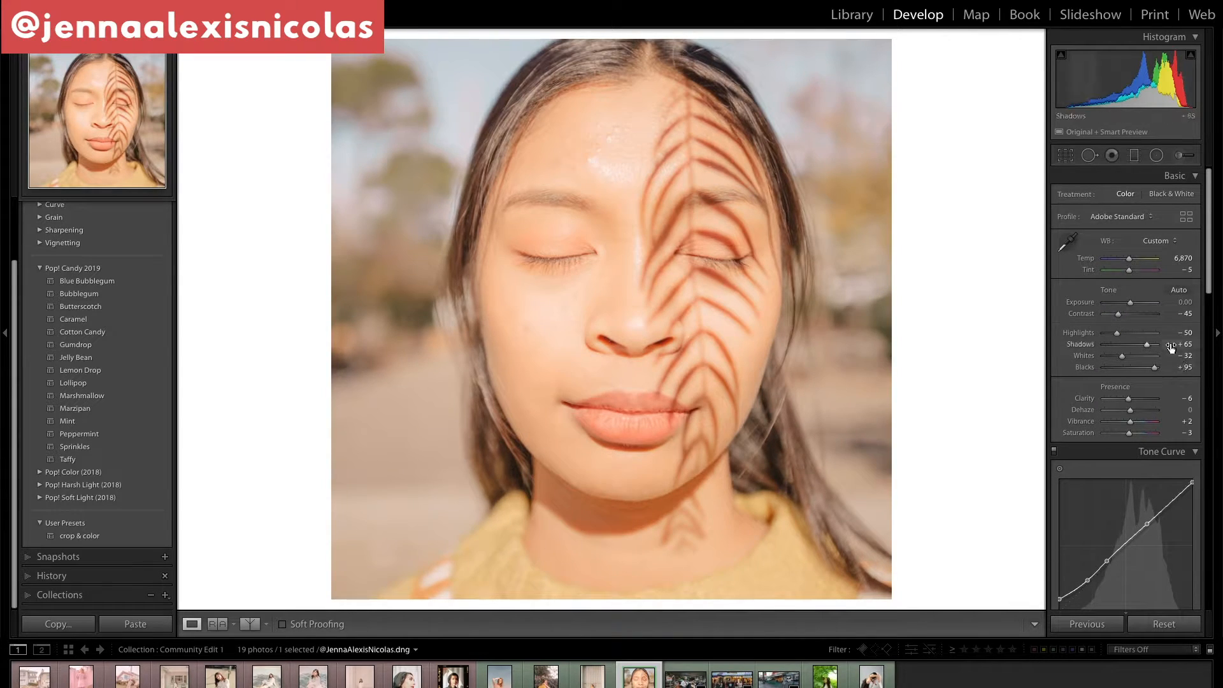
# Step: Set the portrait's white balance temperature to 6,600 and reduce the orange saturation to -23
pyautogui.click(1183, 258)
pyautogui.write('660')
pyautogui.press('Return')
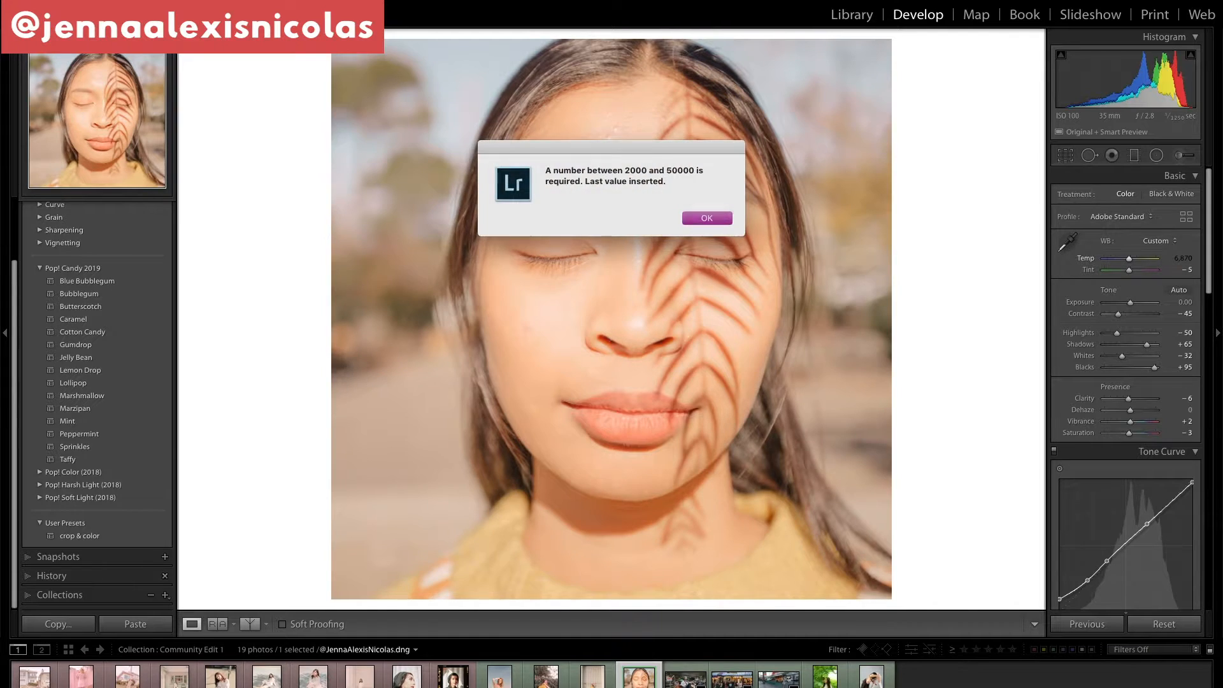
pyautogui.press('Return')
pyautogui.write('6,')
pyautogui.write('600')
pyautogui.press('Return')
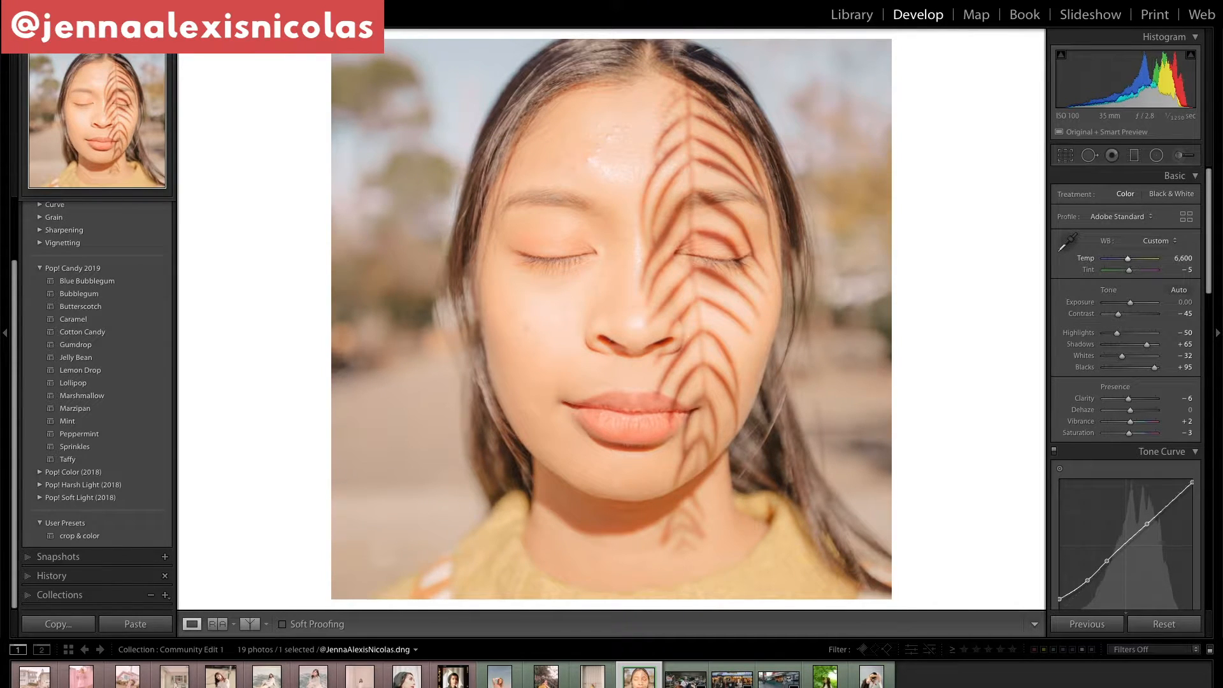
pyautogui.scroll(-5, 1155, 321)
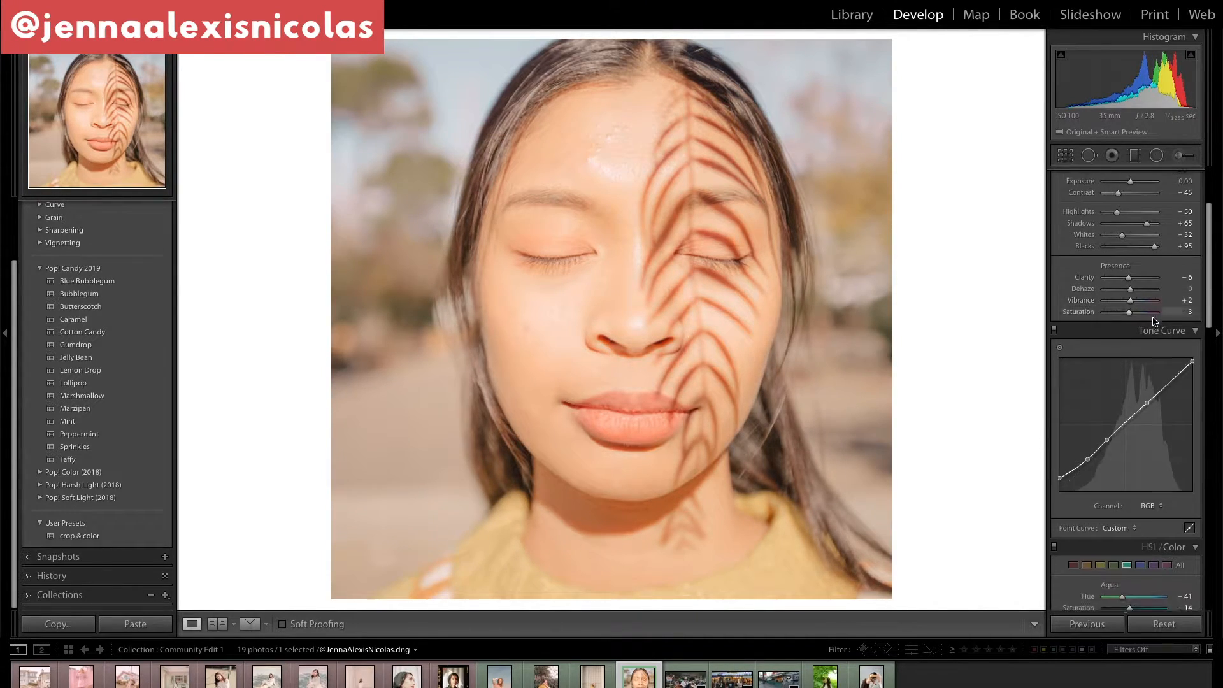
pyautogui.moveTo(1132, 497); pyautogui.dragTo(1129, 502)
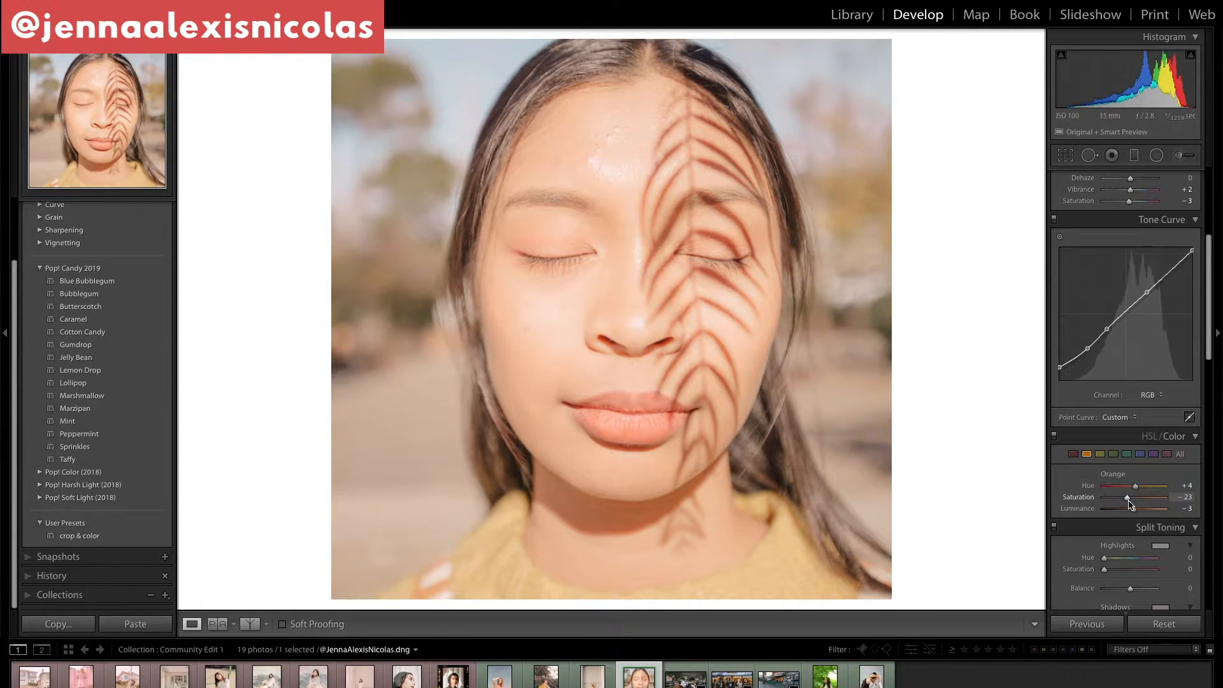
# Step: Set the exposure to +0.20 and lower the blacks to +72
pyautogui.scroll(5, 1141, 364)
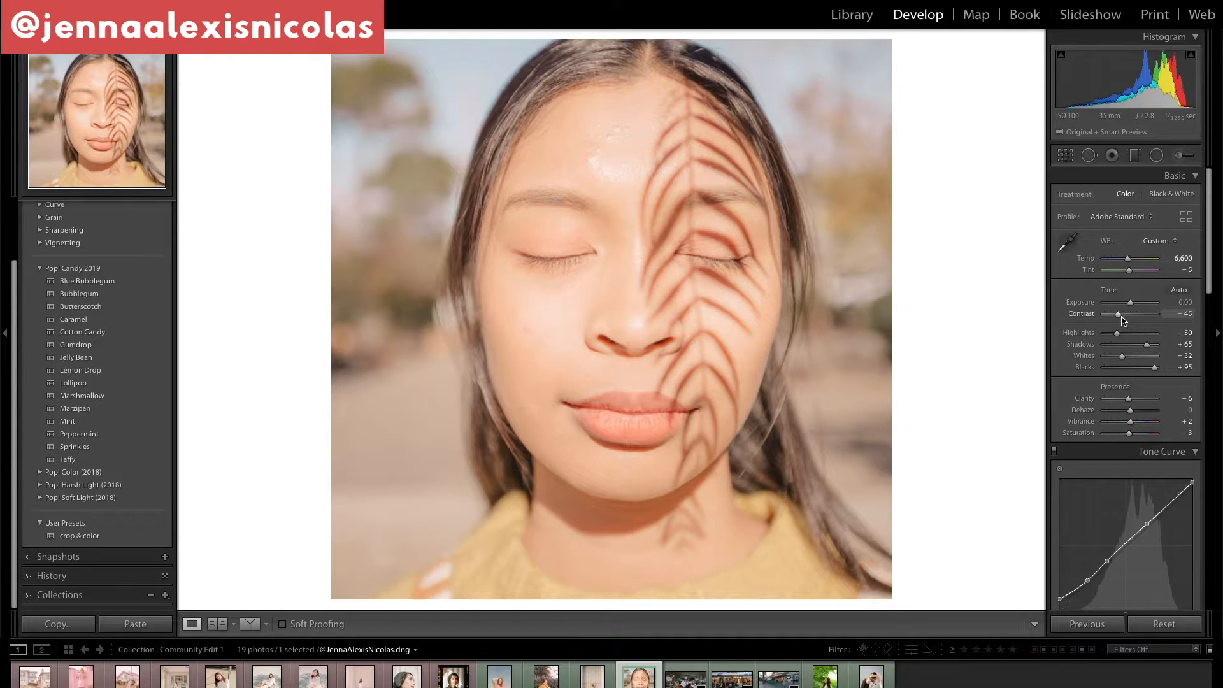
pyautogui.click(1177, 302)
pyautogui.write('.2')
pyautogui.press('Return')
pyautogui.moveTo(1154, 367); pyautogui.dragTo(1149, 369)
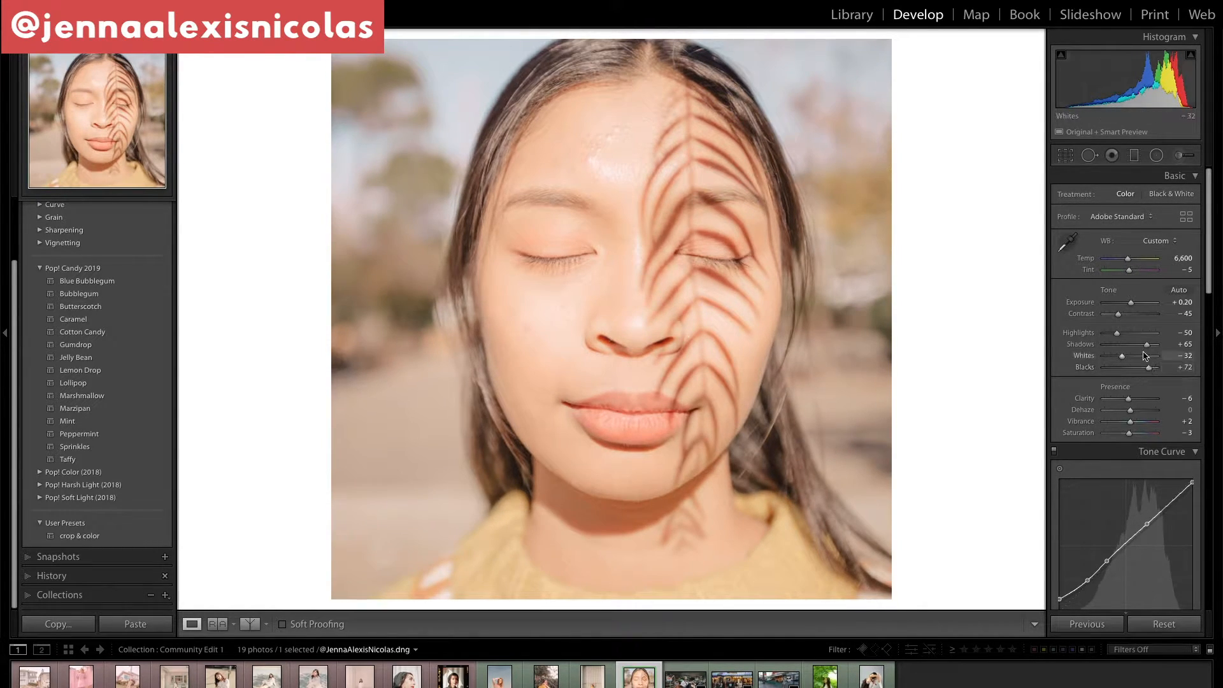
# Step: Lower the shadows to +57 and set the clarity to -10
pyautogui.click(1149, 348)
pyautogui.moveTo(1149, 350); pyautogui.dragTo(1146, 351)
pyautogui.click(1180, 398)
pyautogui.write('-10')
pyautogui.press('Return')
# Step: Lower the blacks to +56 and set the orange saturation to -19
pyautogui.moveTo(1150, 368); pyautogui.dragTo(1144, 369)
pyautogui.scroll(-5, 1159, 371)
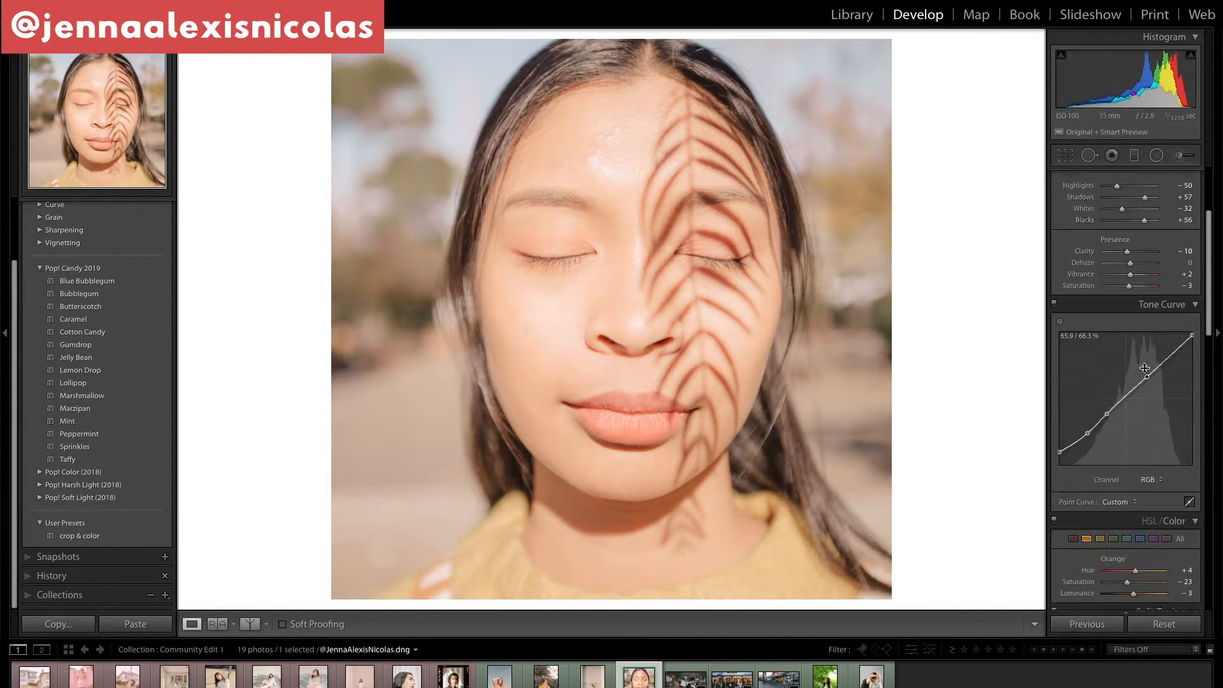
pyautogui.click(1181, 369)
pyautogui.write('-19')
pyautogui.press('Return')
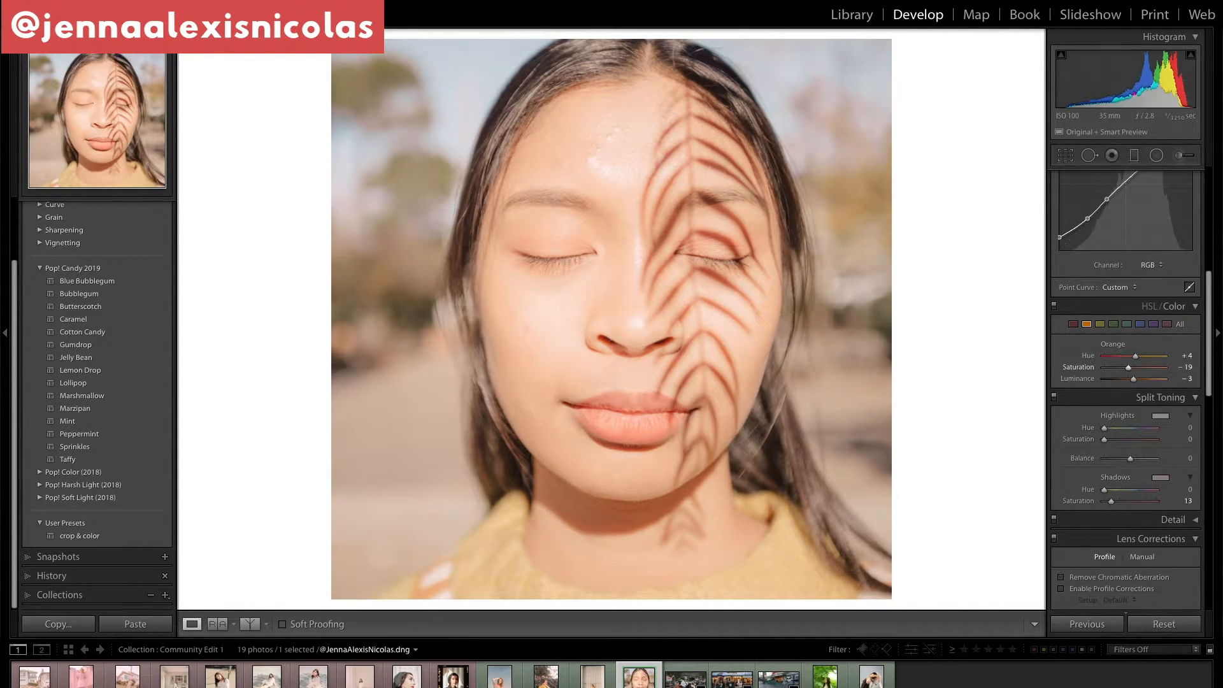
# Step: Try a split-toning shadow saturation of 20 on the leaf-shadow portrait and settle on 9
pyautogui.write('20')
pyautogui.press('Return')
pyautogui.click(1177, 500)
pyautogui.write('9')
pyautogui.press('Return')
# Step: Try the lens profile corrections with a slight shift of the square crop, and switch the corrections back off
pyautogui.scroll(-2, 1158, 501)
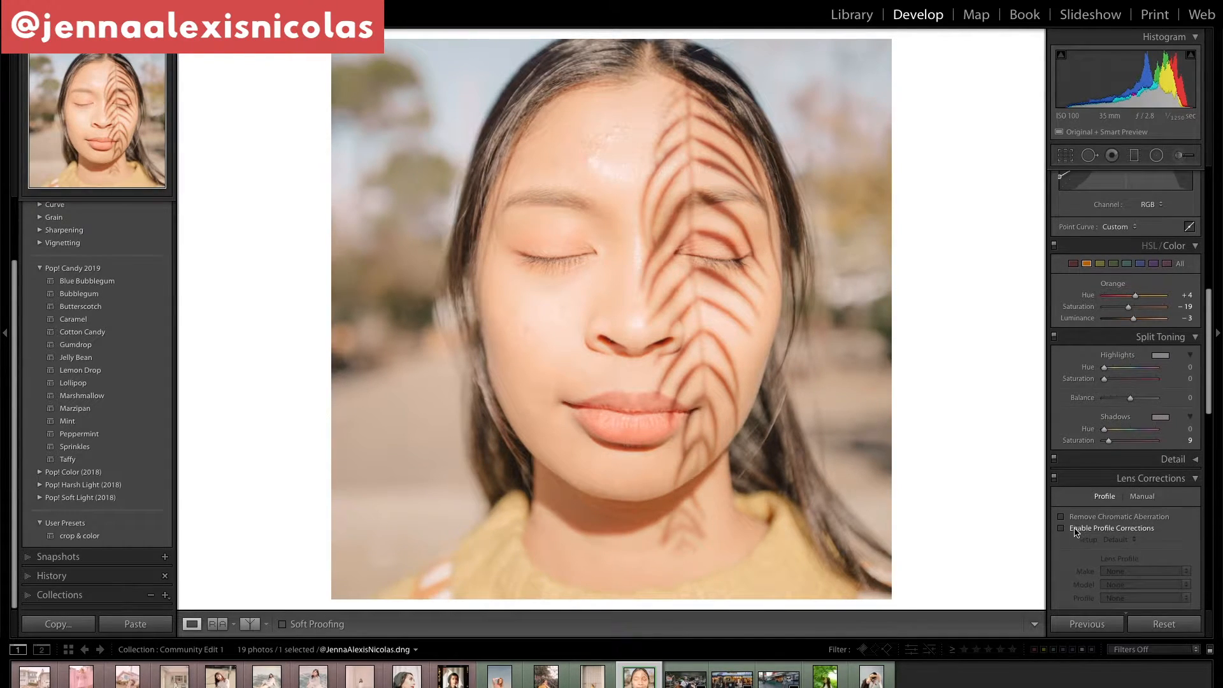
pyautogui.click(1074, 529)
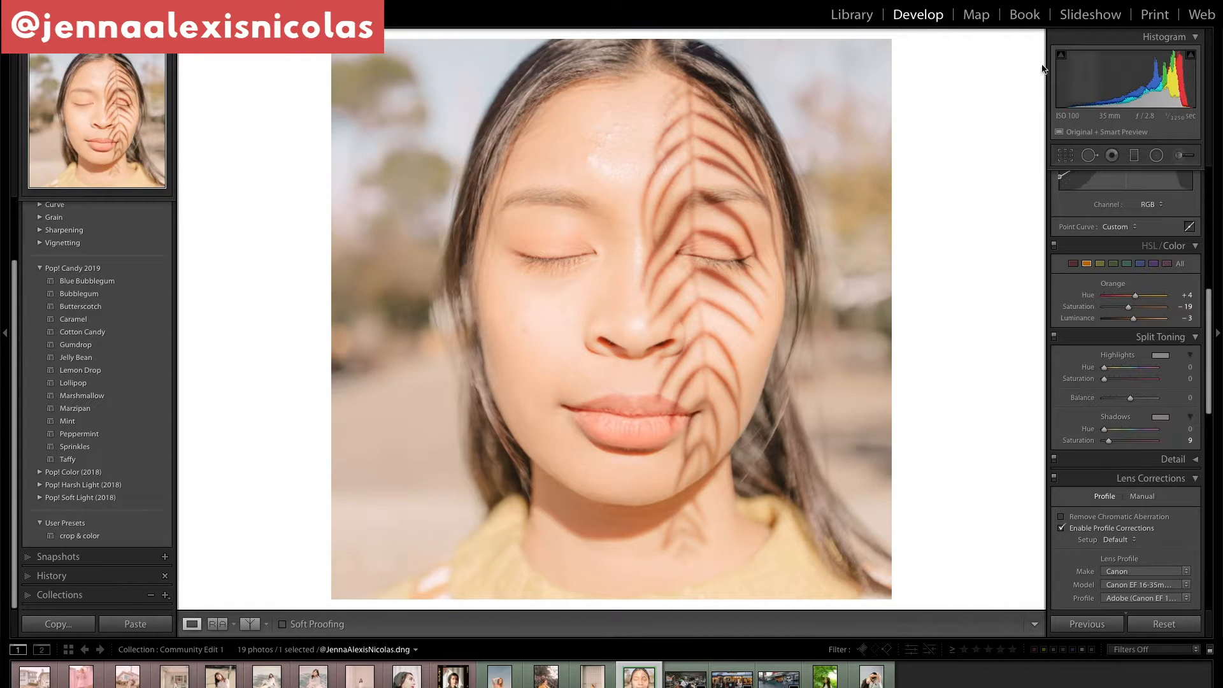
pyautogui.click(1066, 156)
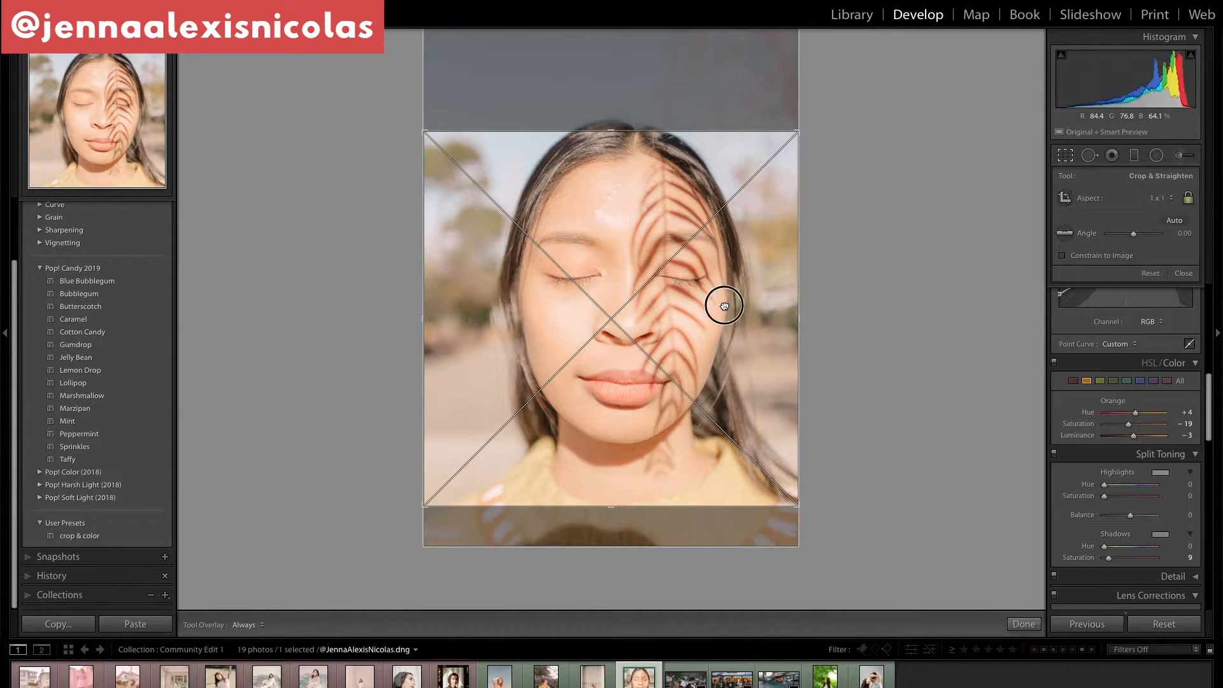
pyautogui.moveTo(724, 312); pyautogui.dragTo(724, 309)
pyautogui.press('Return')
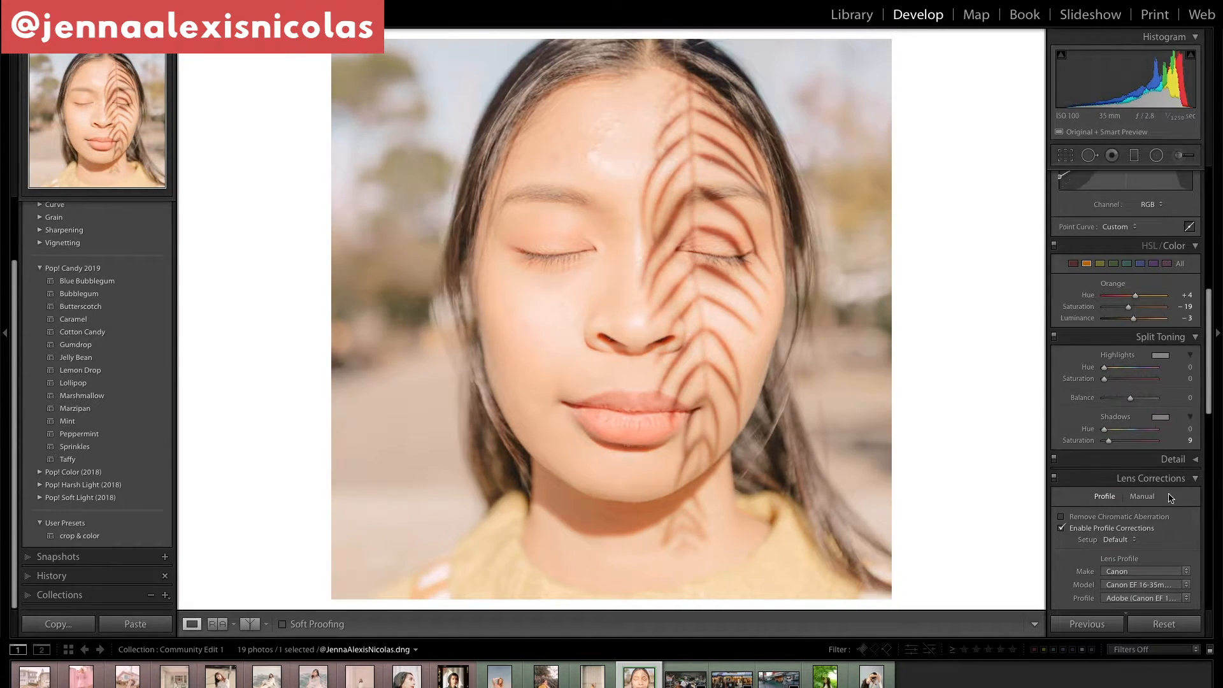
pyautogui.scroll(-3, 1171, 498)
pyautogui.click(1061, 471)
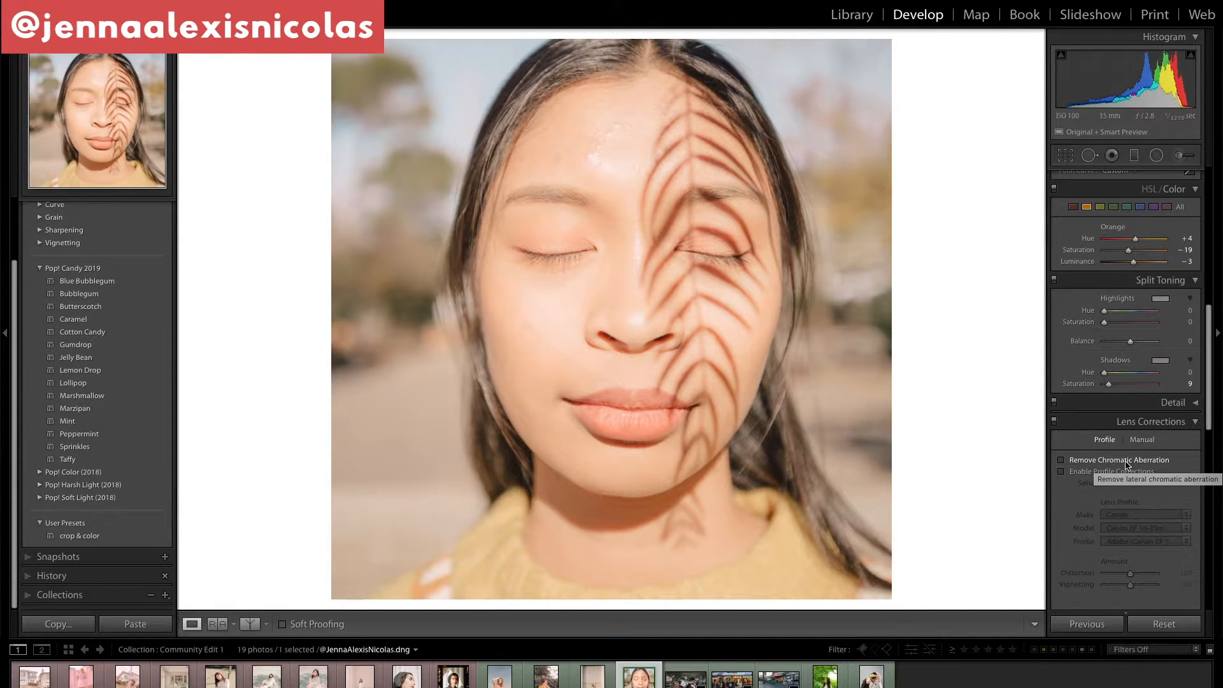
# Step: Shift the orange hue to -3 after trying 0, and set the orange saturation to -21
pyautogui.scroll(15, 1126, 464)
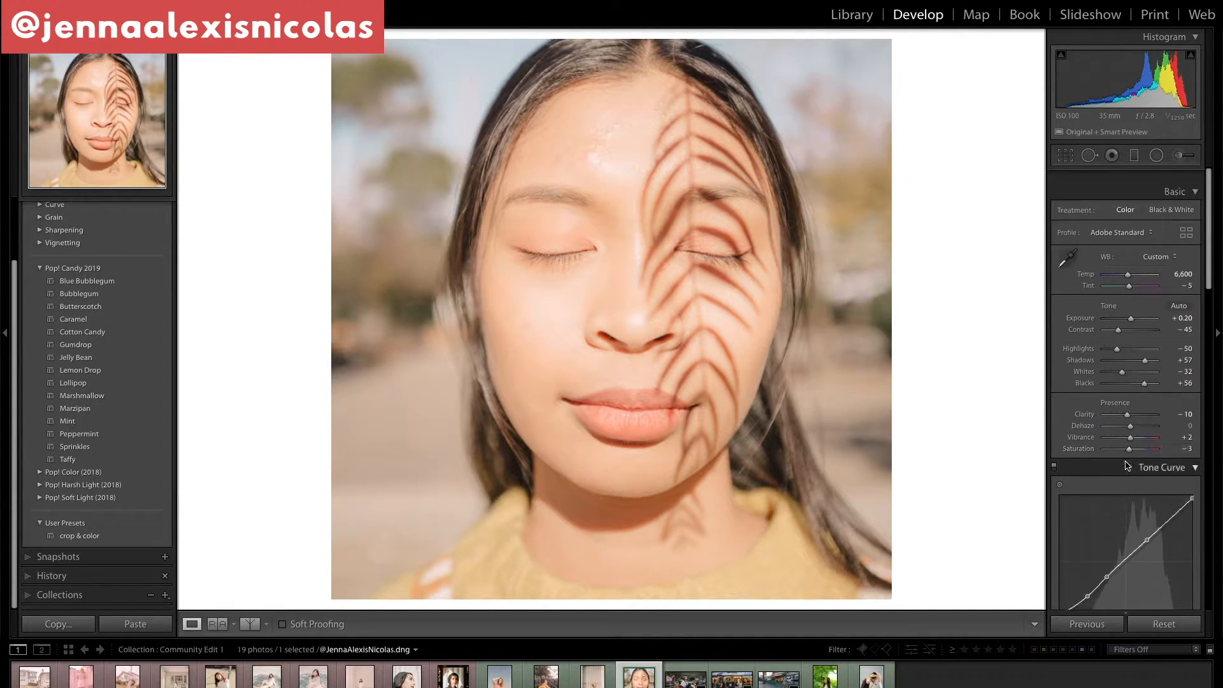
pyautogui.scroll(-8, 1144, 371)
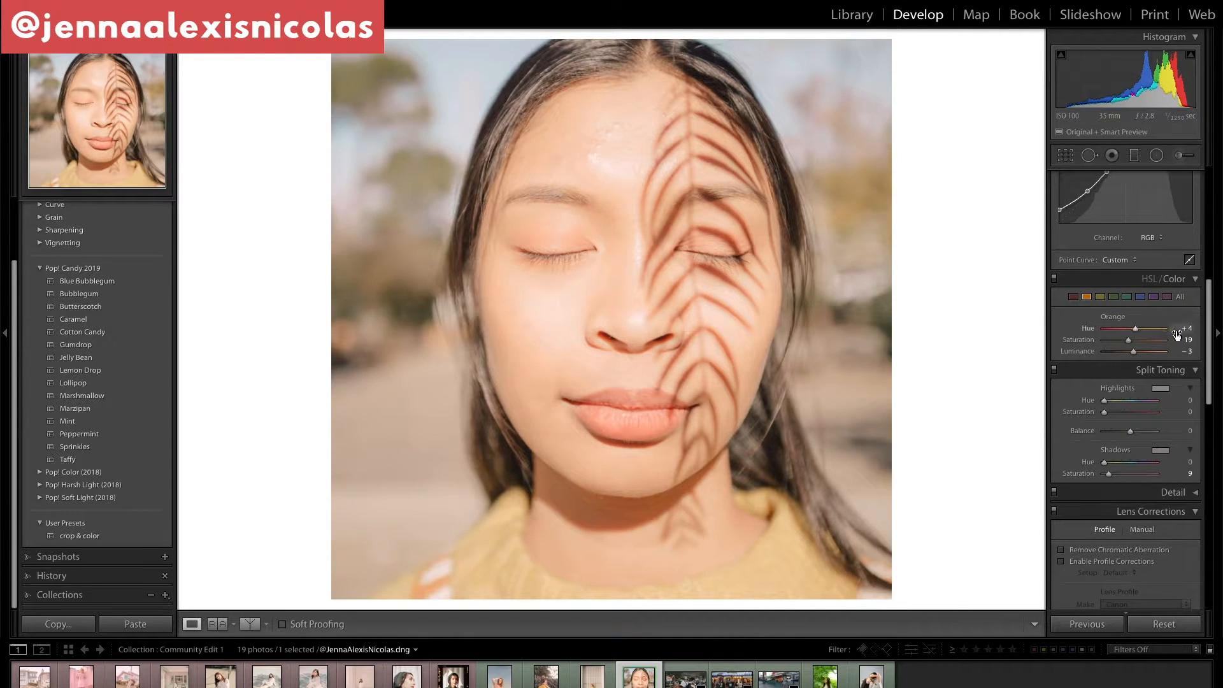
pyautogui.click(1179, 329)
pyautogui.write('0')
pyautogui.press('Return')
pyautogui.click(1183, 328)
pyautogui.write('-3')
pyautogui.press('Return')
pyautogui.click(1184, 339)
pyautogui.write('-21')
pyautogui.press('Return')
# Step: Compare the leaf-shadow portrait with its original and lower the blacks to +50
pyautogui.press('\\')
pyautogui.press('\\')
pyautogui.press('\\')
pyautogui.press('\\')
pyautogui.scroll(5, 1160, 448)
pyautogui.scroll(-3, 1156, 439)
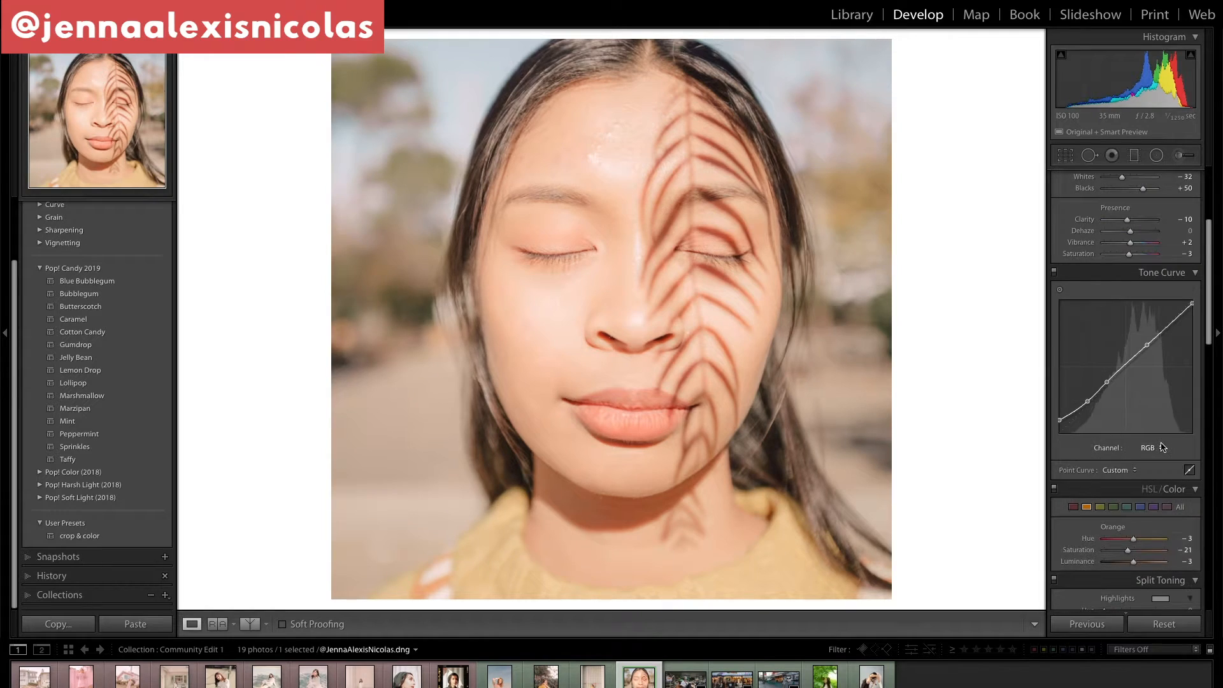
# Step: Reduce the blue saturation to about -61 and fine-tune the yellow saturation
pyautogui.click(1142, 409)
pyautogui.click(1117, 454)
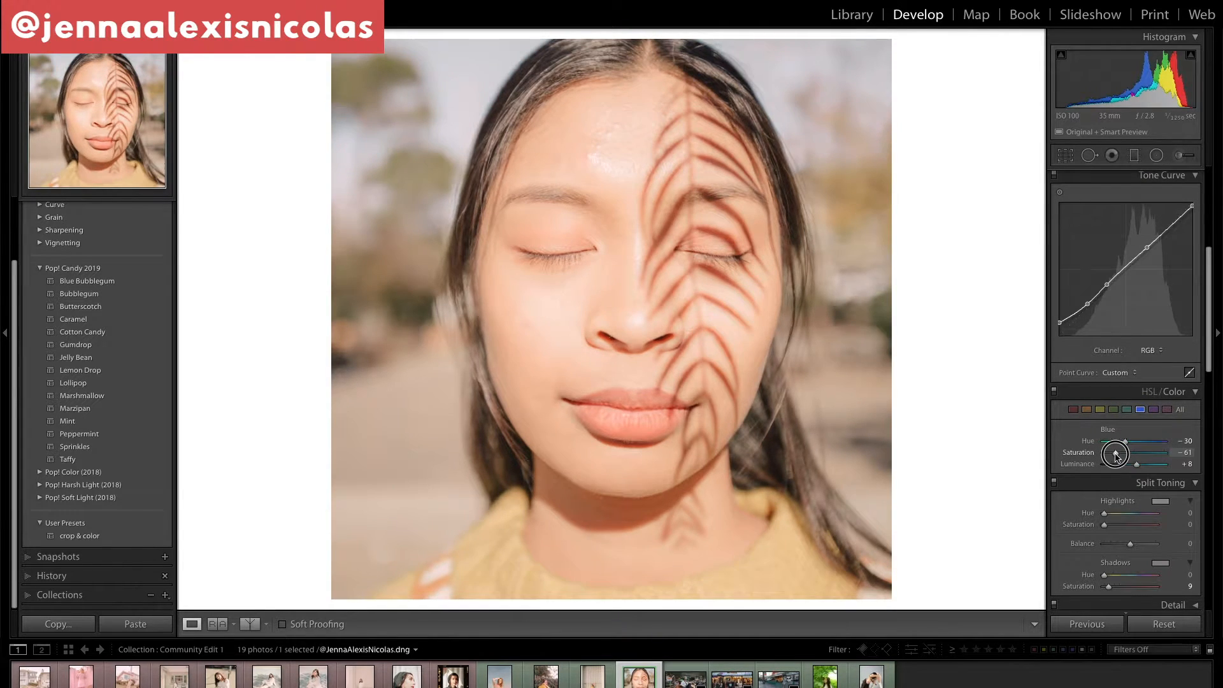
pyautogui.moveTo(1116, 456)
pyautogui.mouseDown()
pyautogui.moveTo(1183, 452)
pyautogui.moveTo(1116, 456)
pyautogui.mouseUp()
pyautogui.click(1100, 410)
pyautogui.click(1119, 457)
pyautogui.moveTo(1119, 456); pyautogui.dragTo(1121, 457)
# Step: Check the color changes against the original version of the leaf-shadow portrait
pyautogui.scroll(5, 1120, 457)
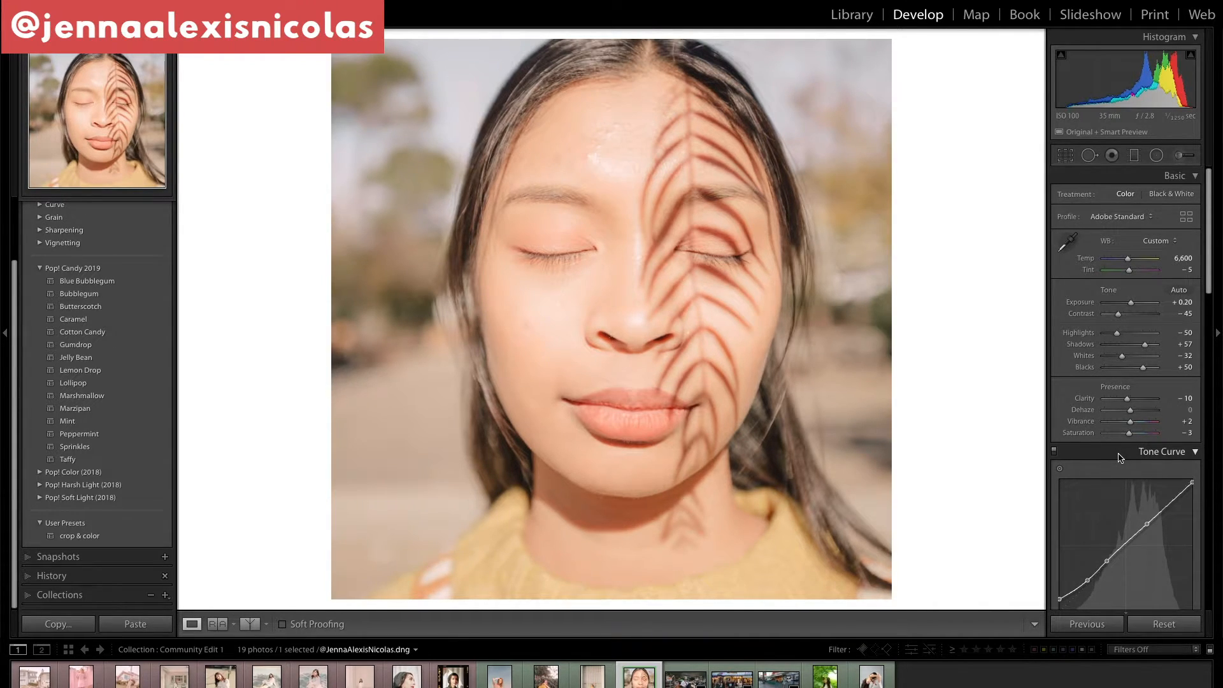
pyautogui.press('\\')
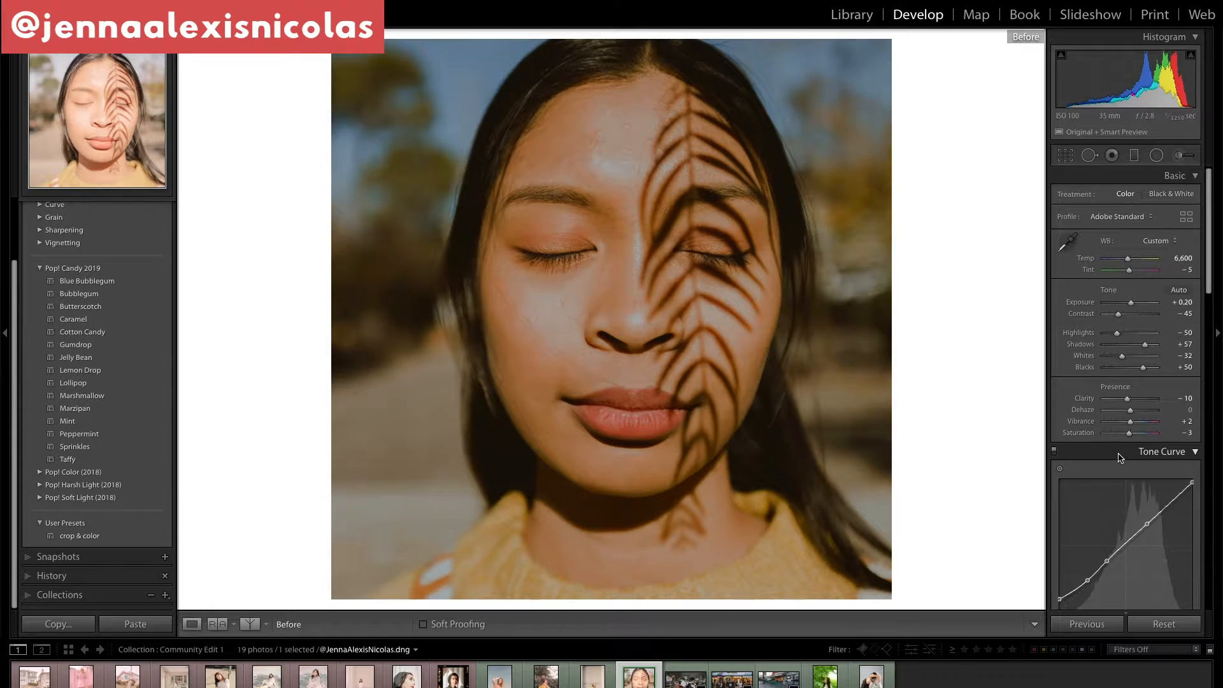
pyautogui.press('\\')
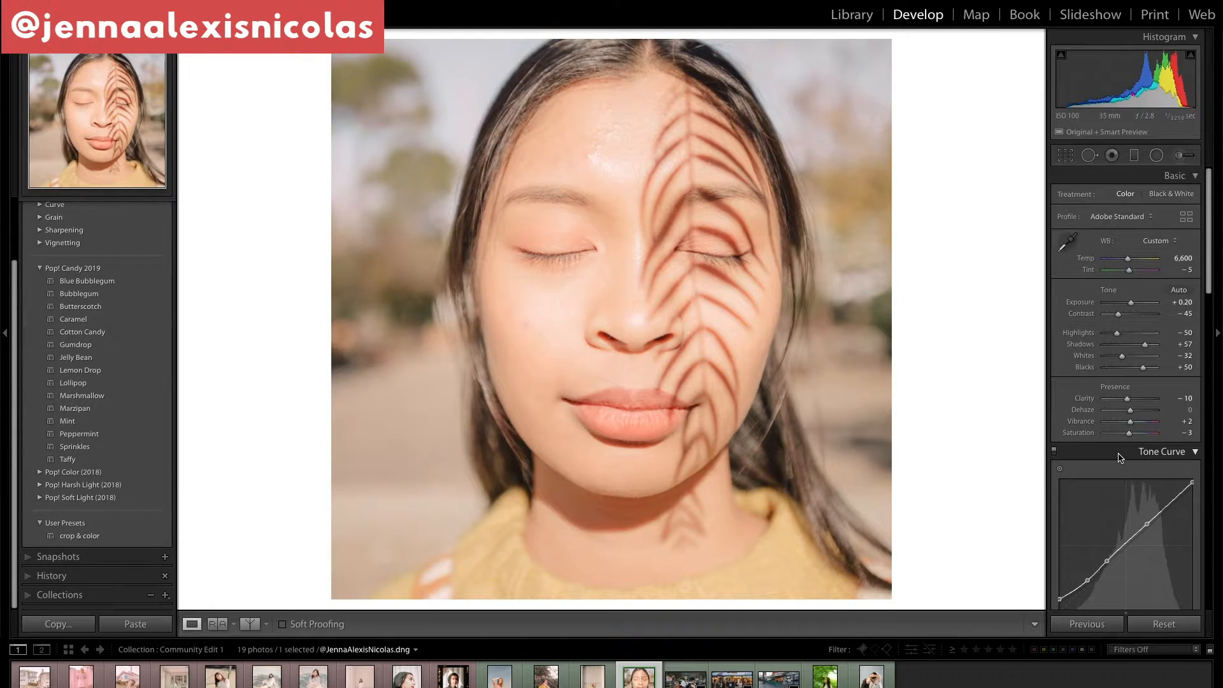
# Step: Lower the shadows, comparing with the original at +42 and settling on +39
pyautogui.click(1141, 345)
pyautogui.moveTo(1141, 346); pyautogui.dragTo(1141, 346)
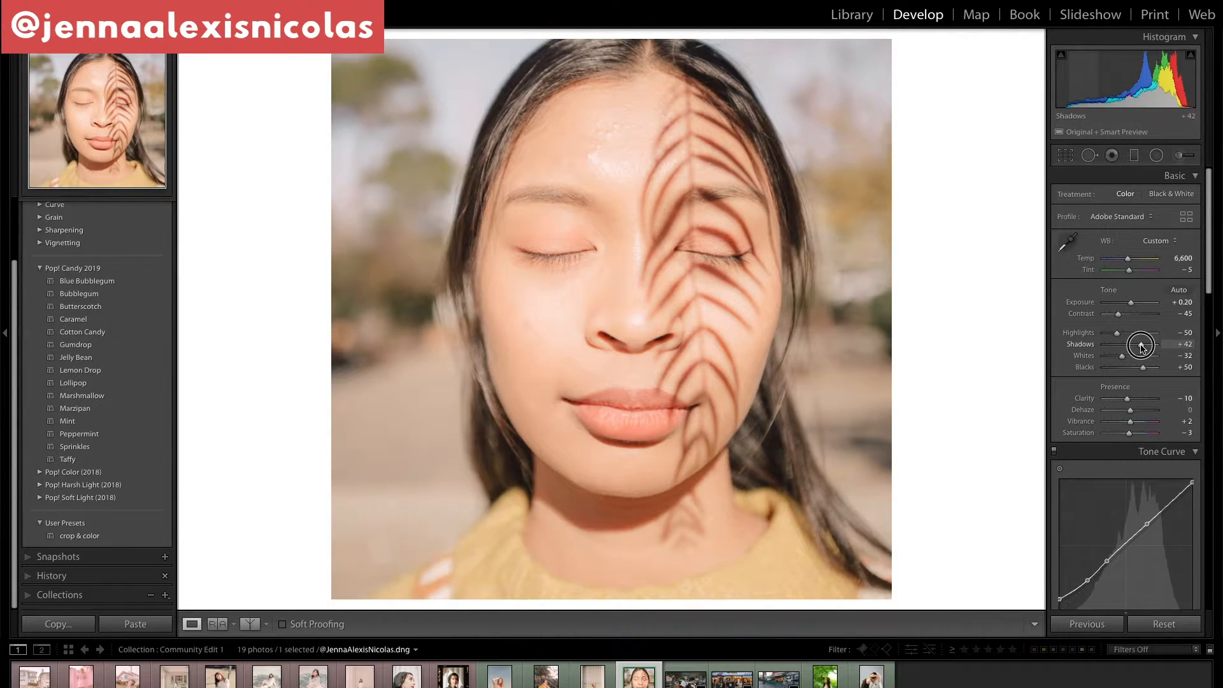
pyautogui.press('\\')
pyautogui.press('\\')
pyautogui.moveTo(1141, 346); pyautogui.dragTo(1140, 347)
# Step: Compare the before and after views of the leaf-shadow portrait
pyautogui.press('\\')
pyautogui.press('\\')
pyautogui.press('\\')
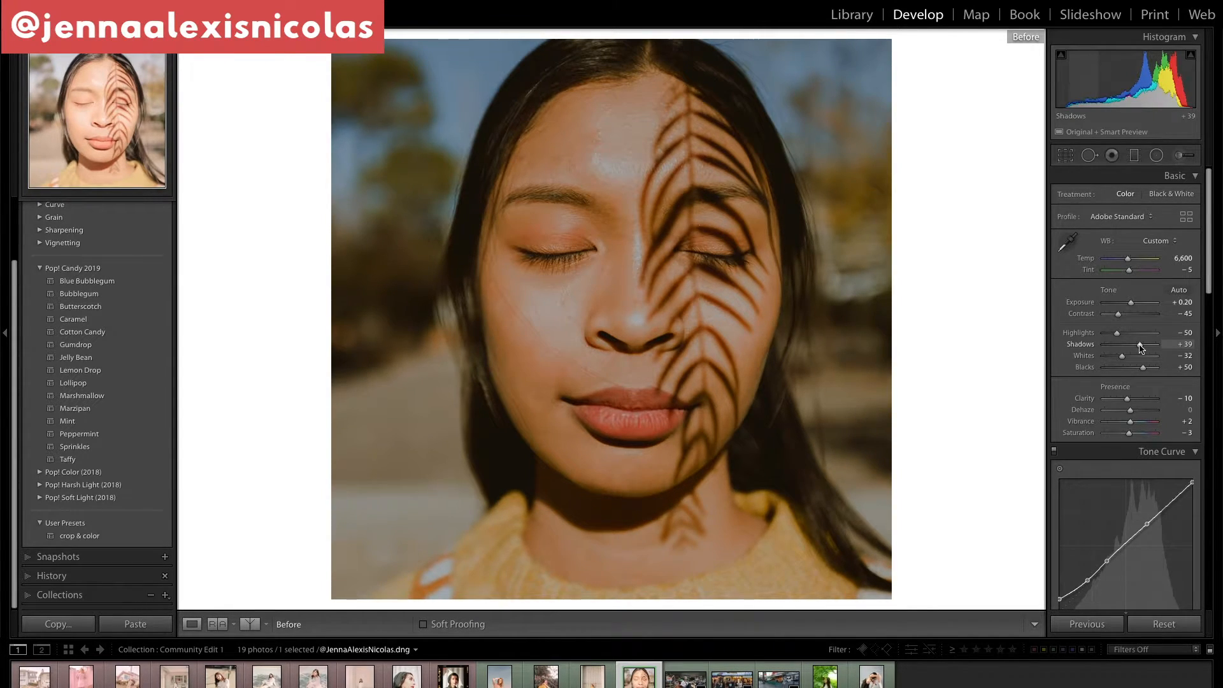
pyautogui.press('\\')
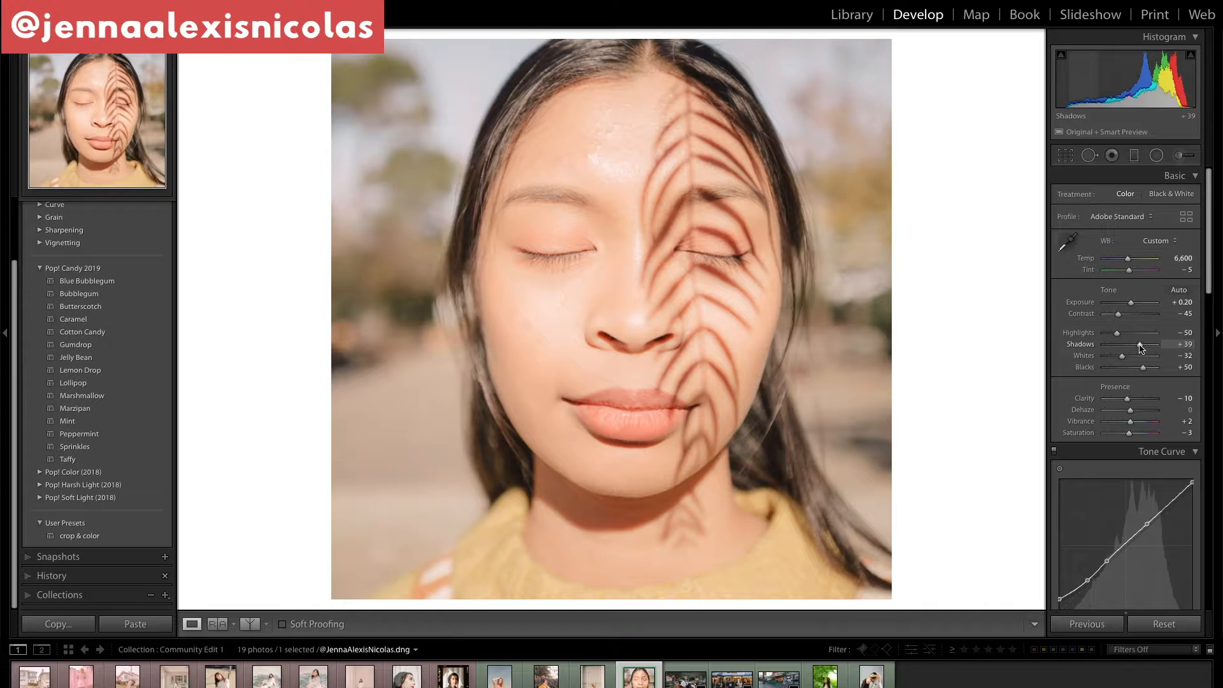
# Step: Apply the Butterscotch preset to the floating-market boat photo and lower the highlights to -80
pyautogui.press('Right')
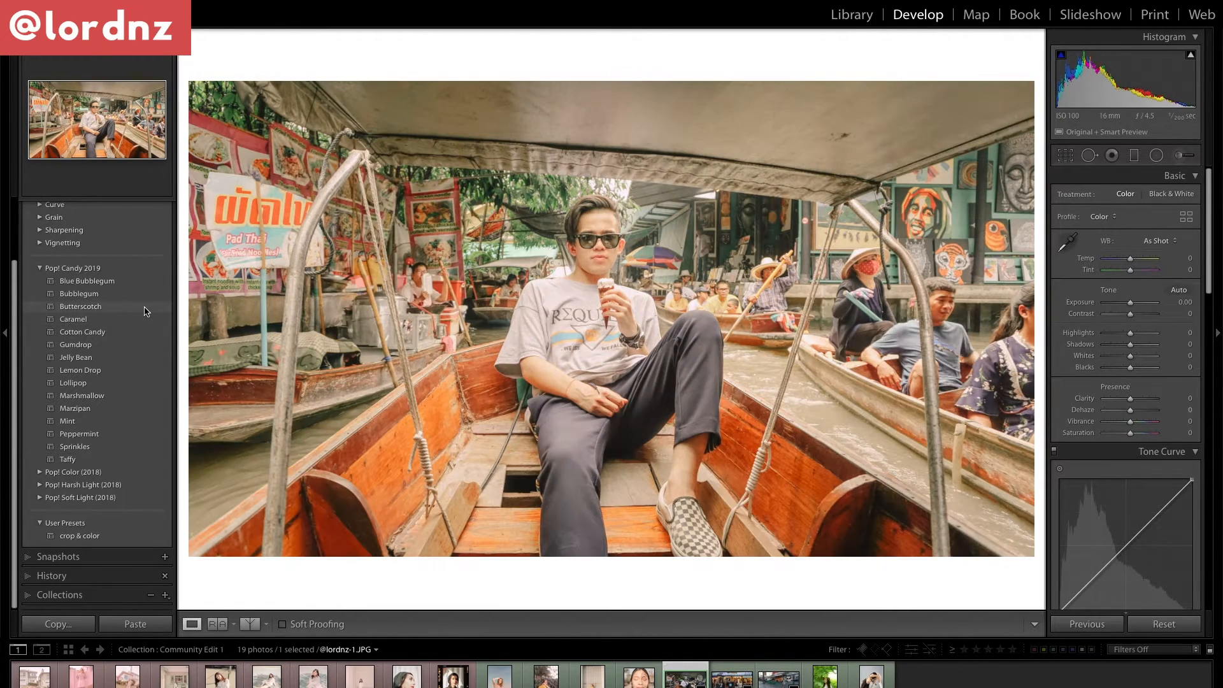
pyautogui.click(145, 308)
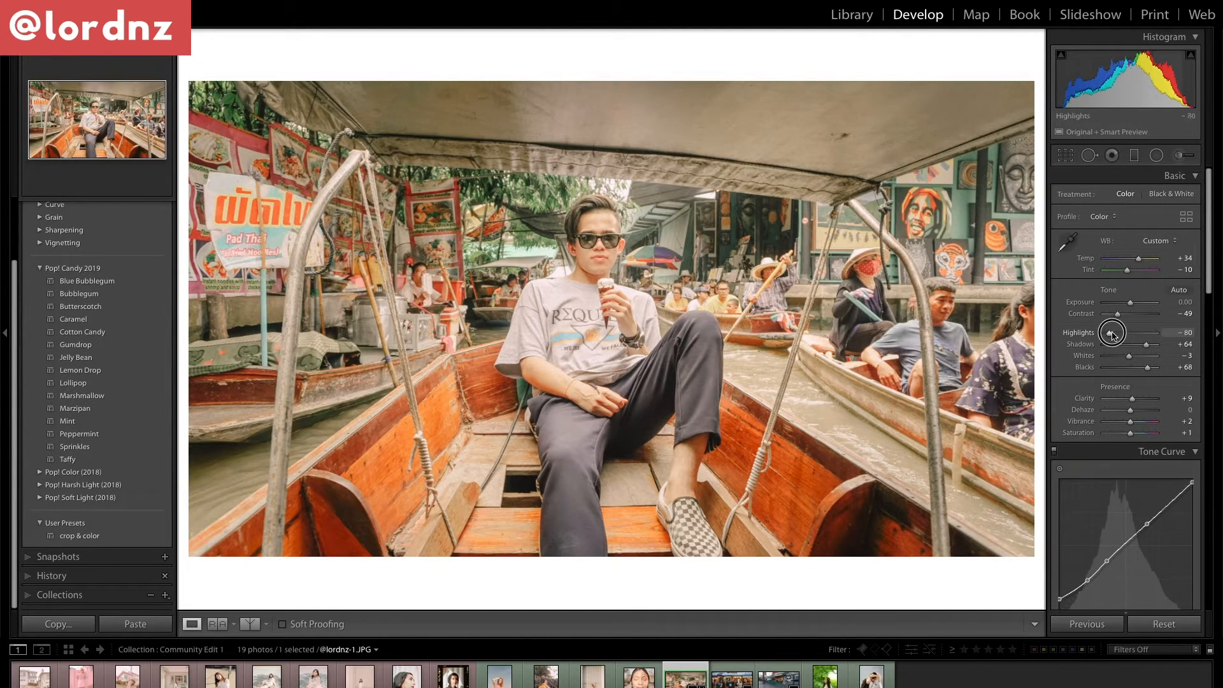
# Step: Reduce the boat photo's orange saturation, trying -17 and settling on -20
pyautogui.scroll(-5, 1113, 335)
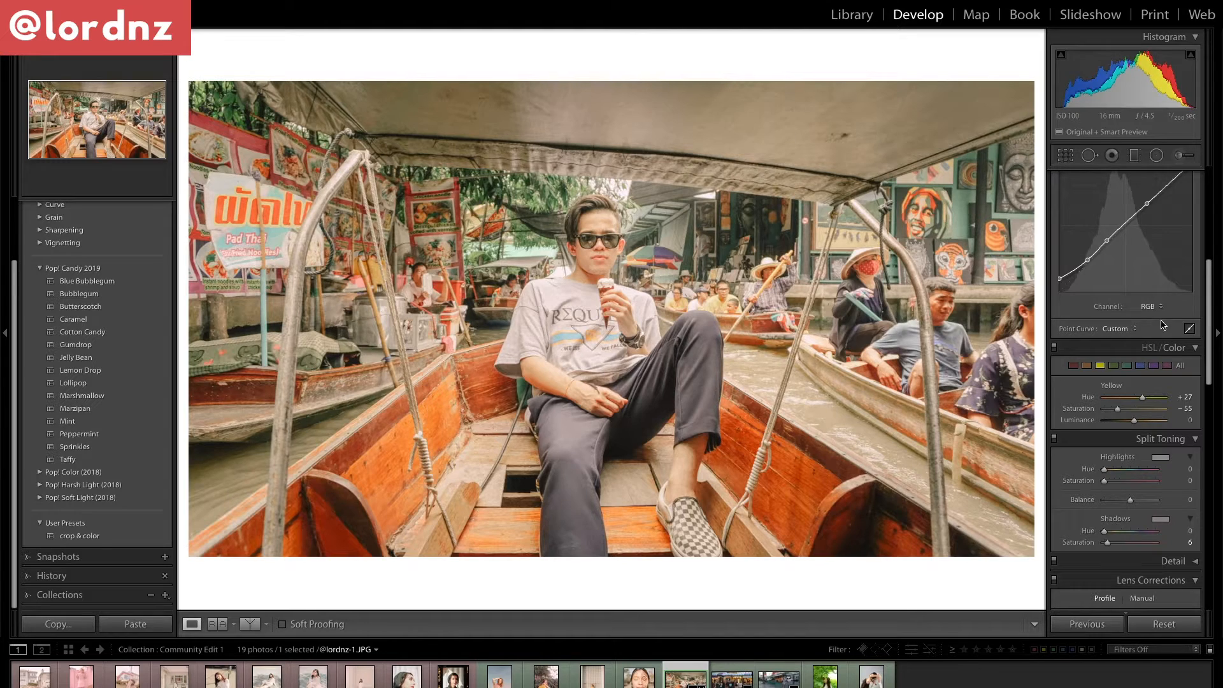
pyautogui.click(1087, 365)
pyautogui.click(1184, 409)
pyautogui.write('-17')
pyautogui.press('Return')
pyautogui.click(1183, 409)
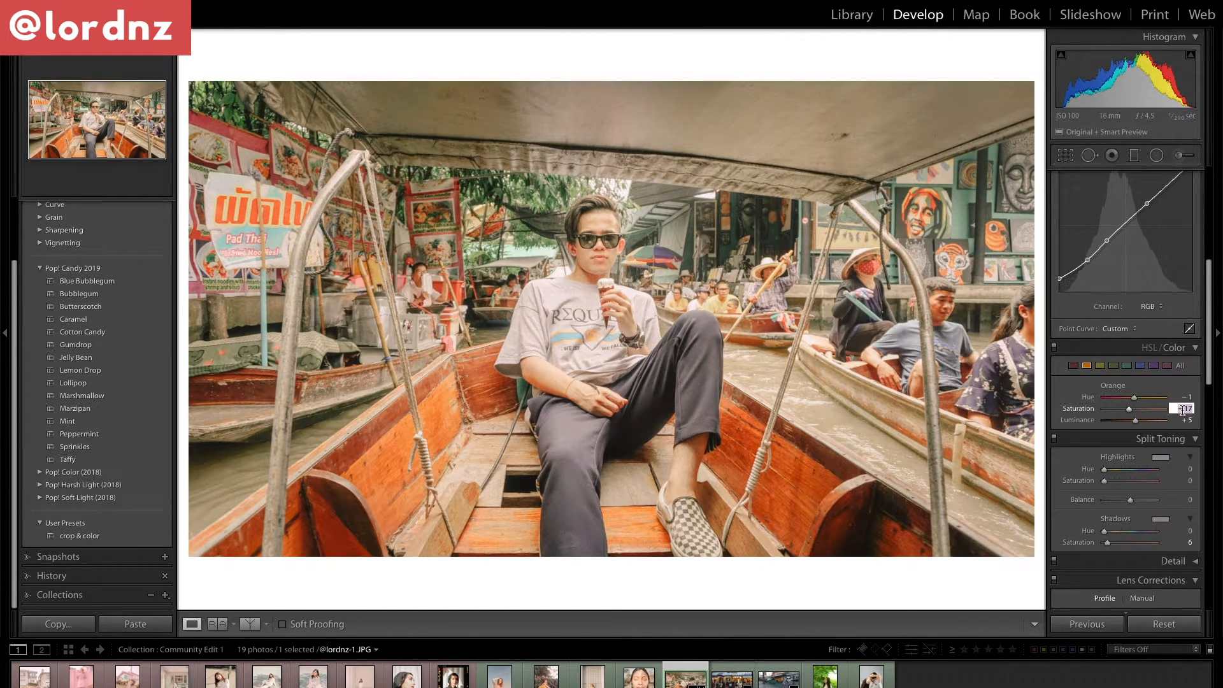
pyautogui.write('-20')
pyautogui.press('Return')
# Step: Set the boat photo's orange hue to -10 and its exposure to +0.22
pyautogui.click(1183, 396)
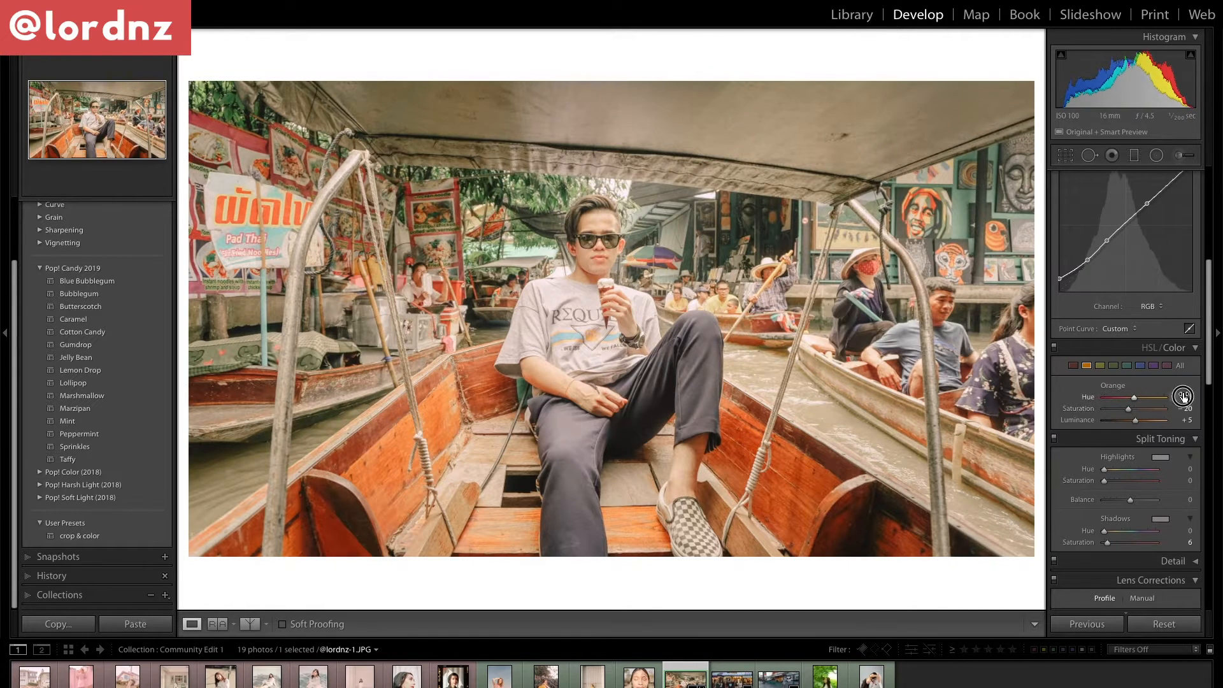
pyautogui.write('-10')
pyautogui.press('Return')
pyautogui.scroll(10, 1208, 380)
pyautogui.click(1185, 302)
pyautogui.write('0.22')
pyautogui.press('Return')
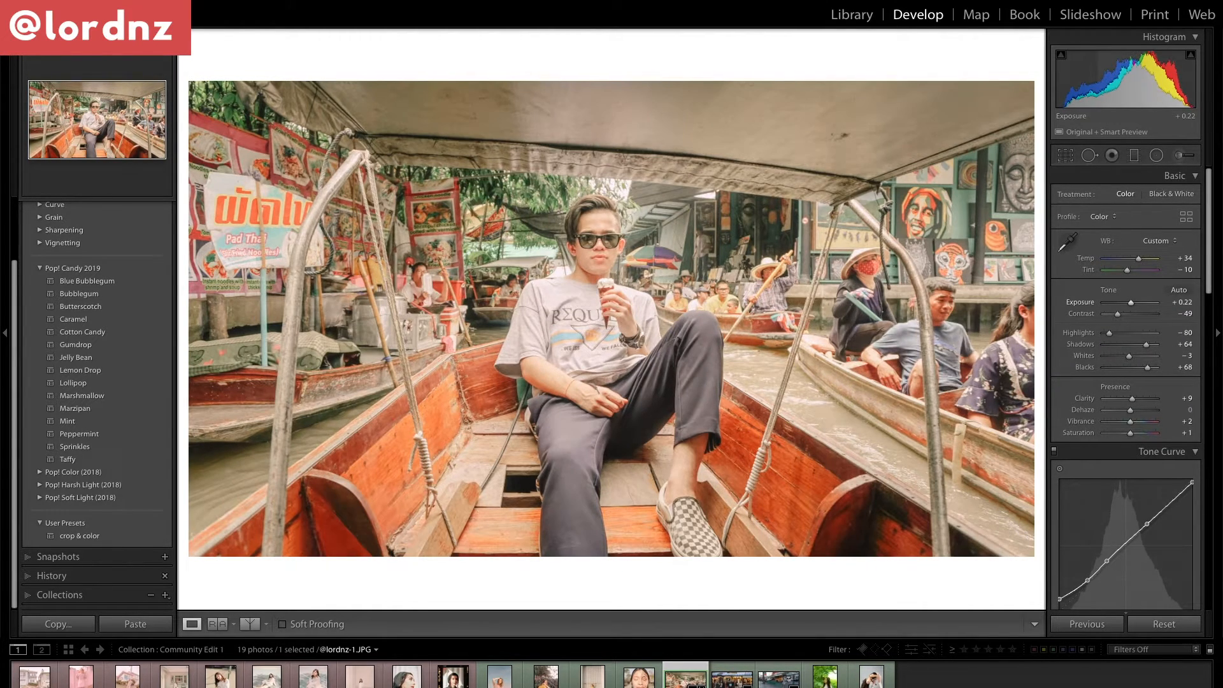
# Step: Lower the boat photo's highlights to -87, whites to -8 and blacks to +53
pyautogui.moveTo(1109, 333); pyautogui.dragTo(1143, 368)
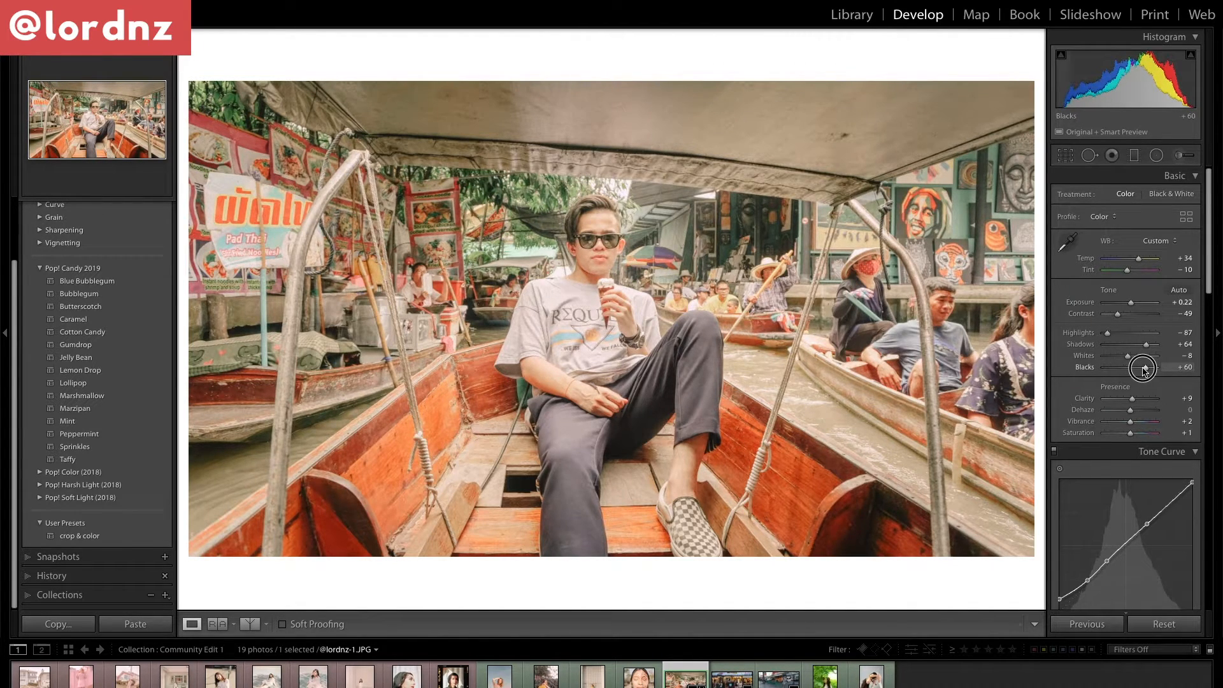
pyautogui.scroll(-15, 1144, 370)
pyautogui.scroll(-7, 1145, 371)
pyautogui.moveTo(1109, 505); pyautogui.dragTo(975, 470)
pyautogui.scroll(20, 1140, 329)
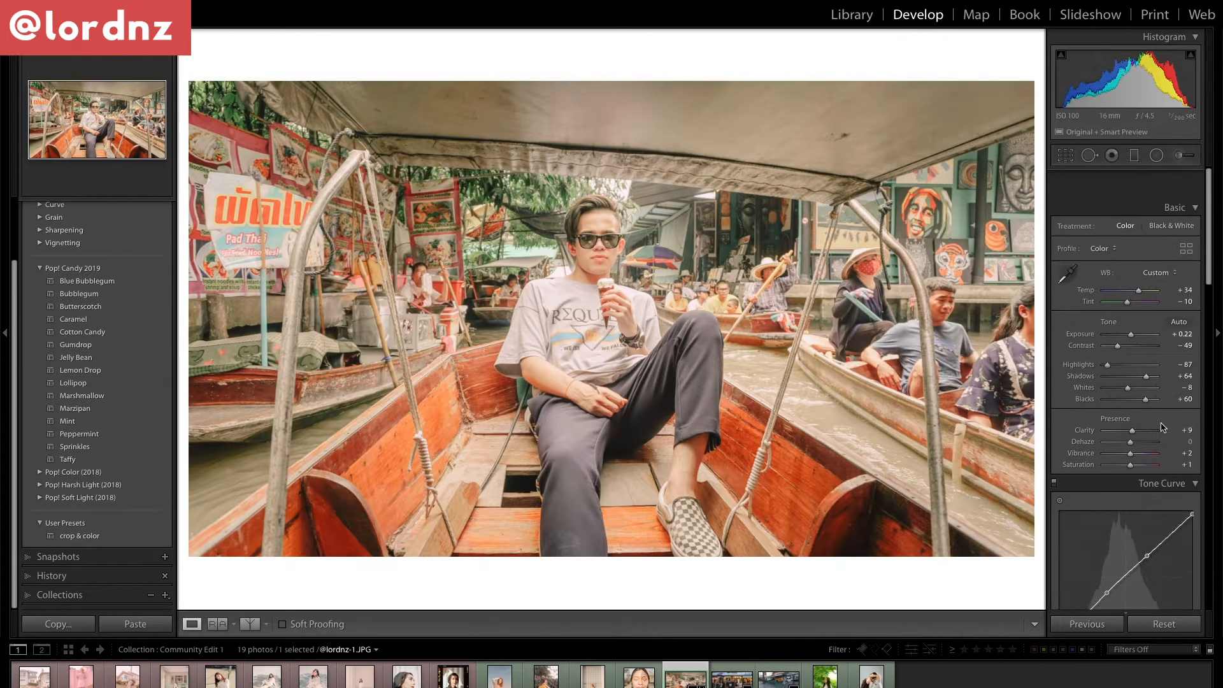
pyautogui.moveTo(1145, 368); pyautogui.dragTo(1140, 372)
# Step: Adjust the boat photo's clarity, trying -10 and settling on +5
pyautogui.click(1178, 398)
pyautogui.write('-10')
pyautogui.press('Return')
pyautogui.click(1178, 400)
pyautogui.write('5')
pyautogui.press('Return')
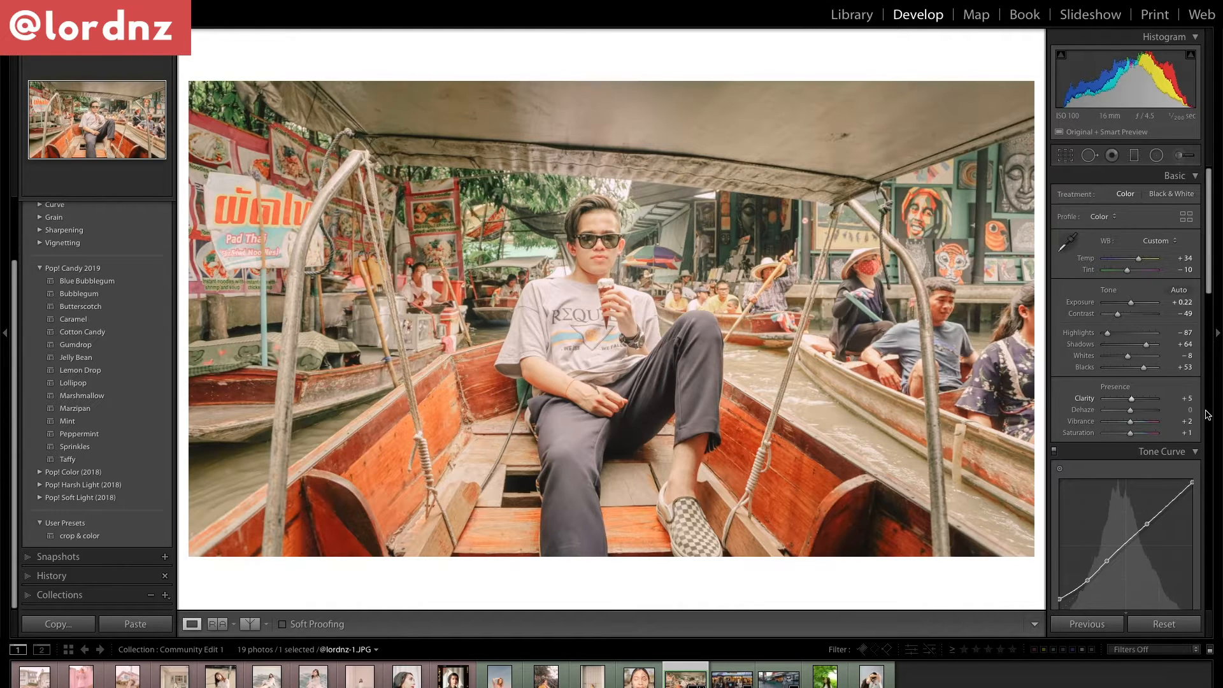
# Step: Compare the before and after views of the boat photo
pyautogui.press('\\')
pyautogui.press('\\')
pyautogui.press('\\')
pyautogui.press('\\')
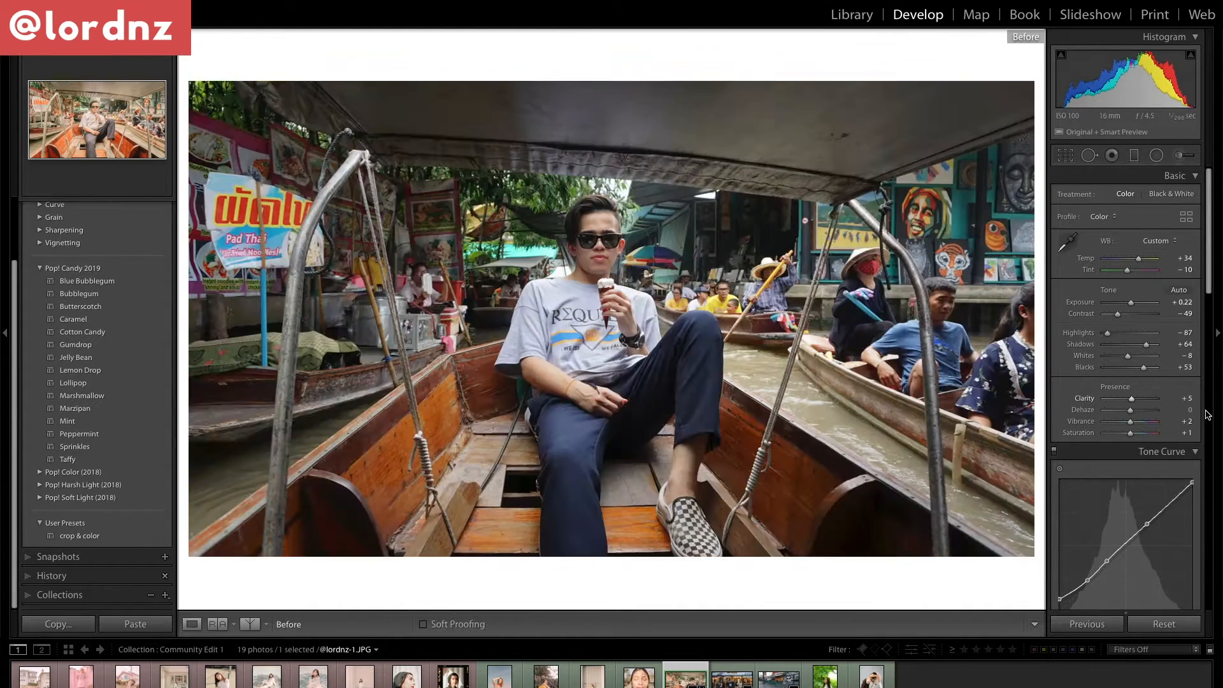
pyautogui.press('\\')
pyautogui.press('\\')
pyautogui.press('\\')
pyautogui.press('\\')
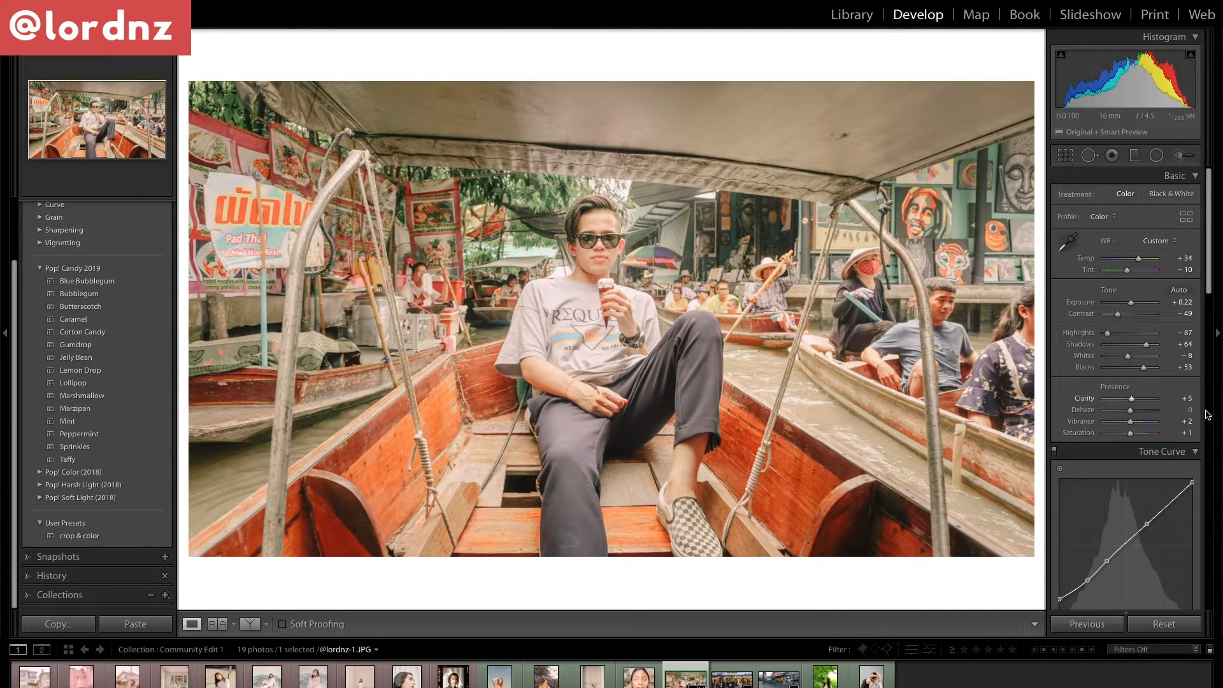
# Step: Go to the clothing-market photo and apply the Bubblegum preset
pyautogui.press('Right')
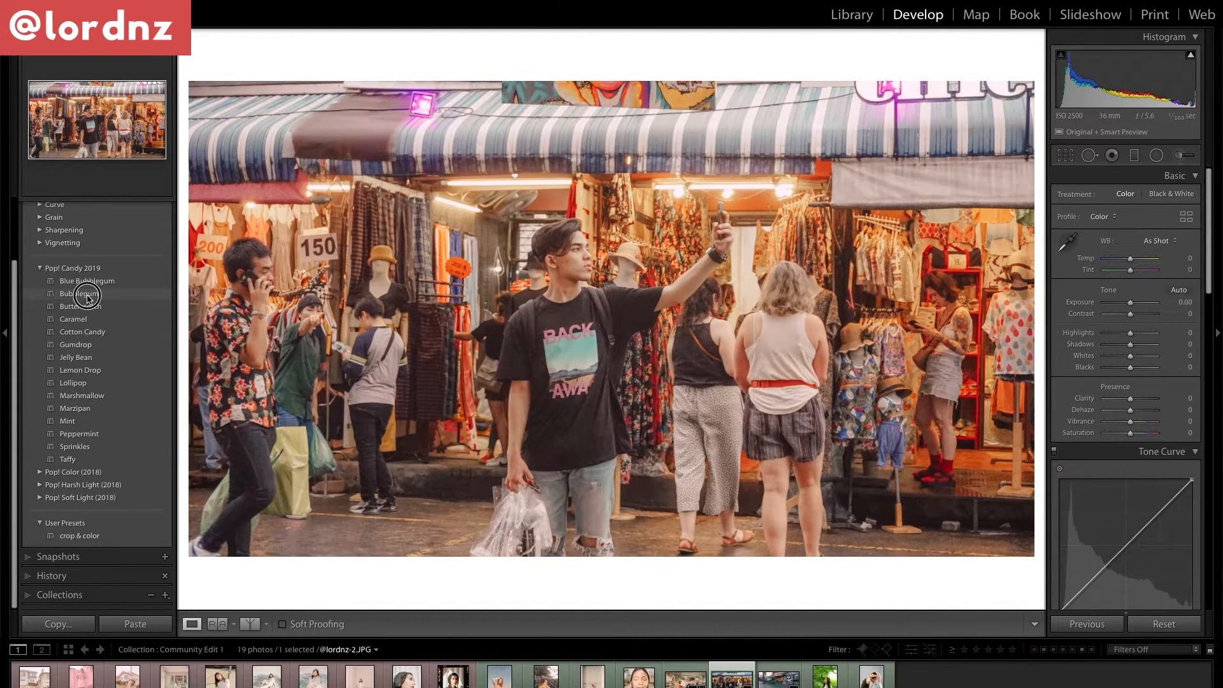
pyautogui.click(88, 295)
pyautogui.moveTo(1150, 345); pyautogui.dragTo(1121, 315)
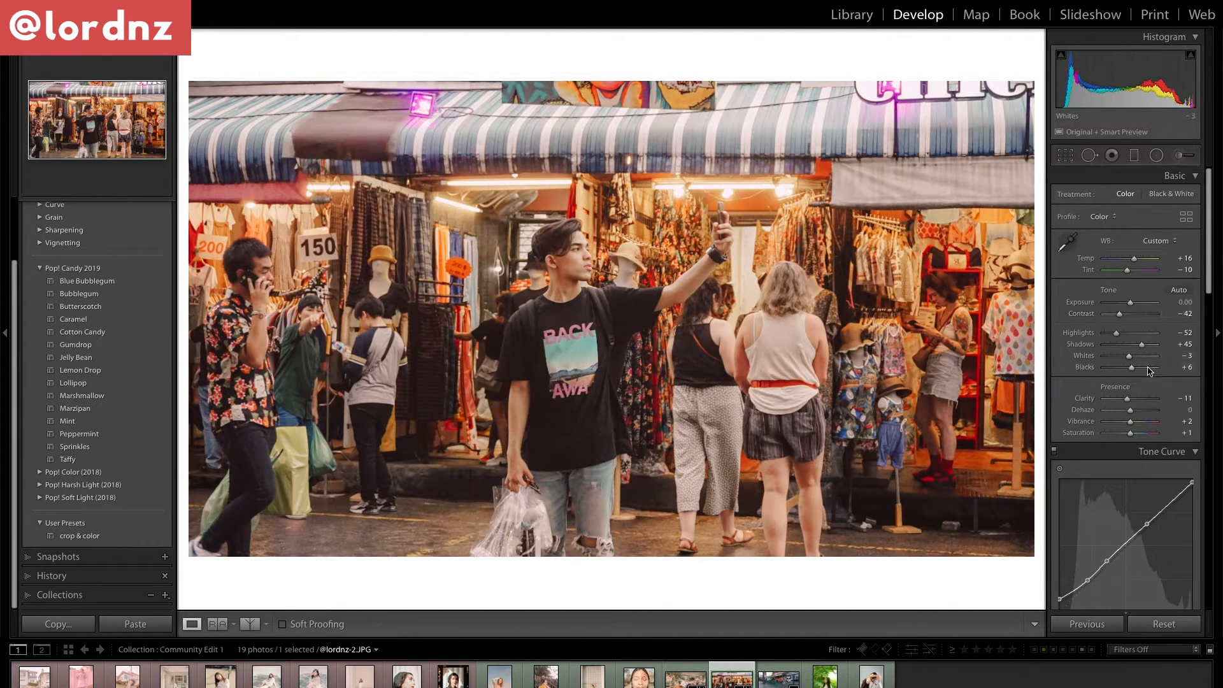
# Step: Set the market photo's exposure to +0.11 and raise the blacks, trying +41 and settling on +25
pyautogui.moveTo(1132, 367); pyautogui.dragTo(1141, 370)
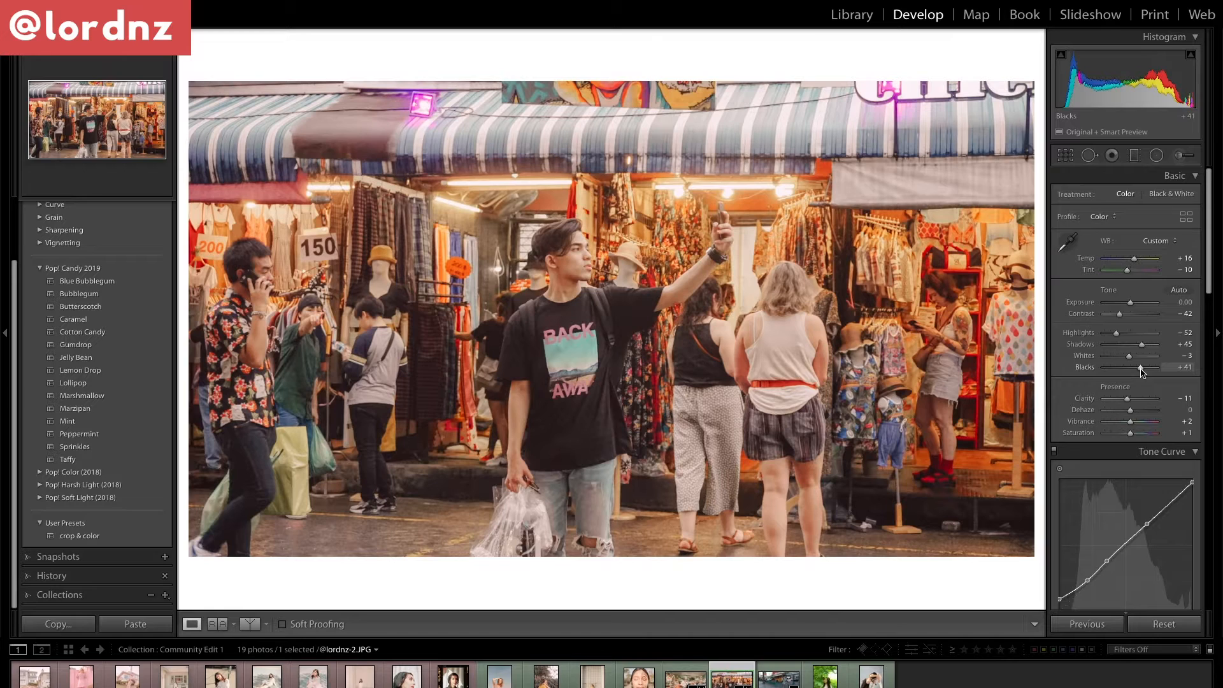
pyautogui.click(1189, 302)
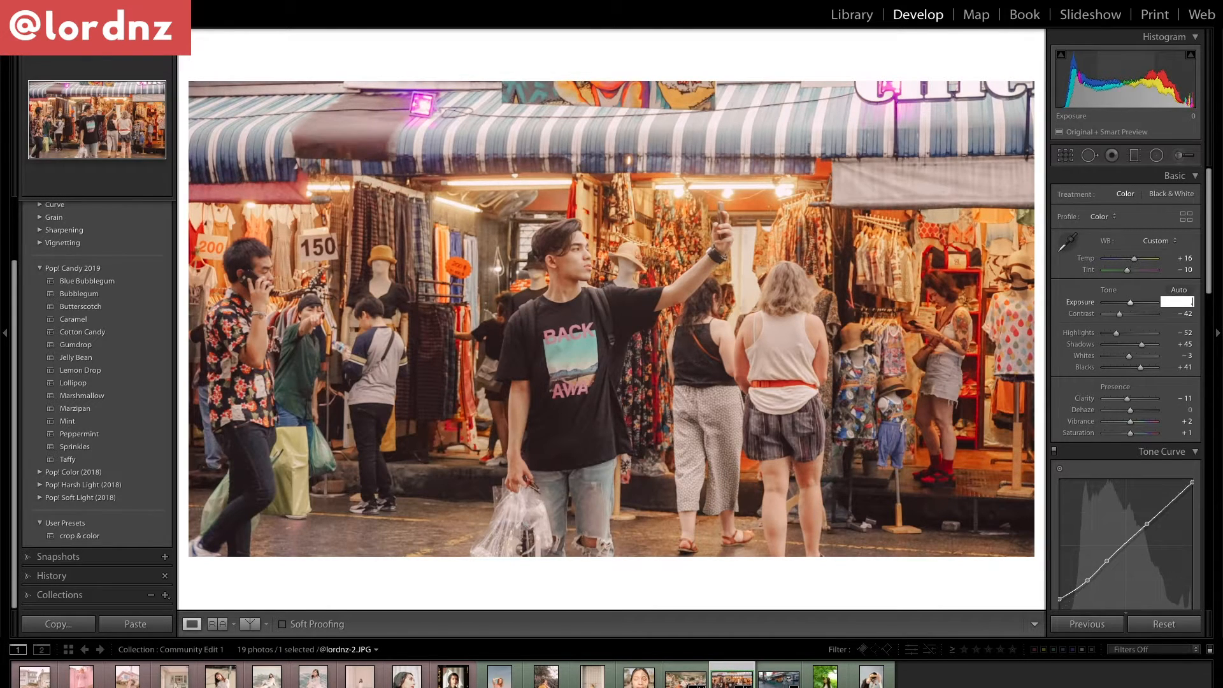
pyautogui.write('0.11')
pyautogui.press('Return')
pyautogui.click(1141, 369)
pyautogui.moveTo(1143, 372); pyautogui.dragTo(1139, 373)
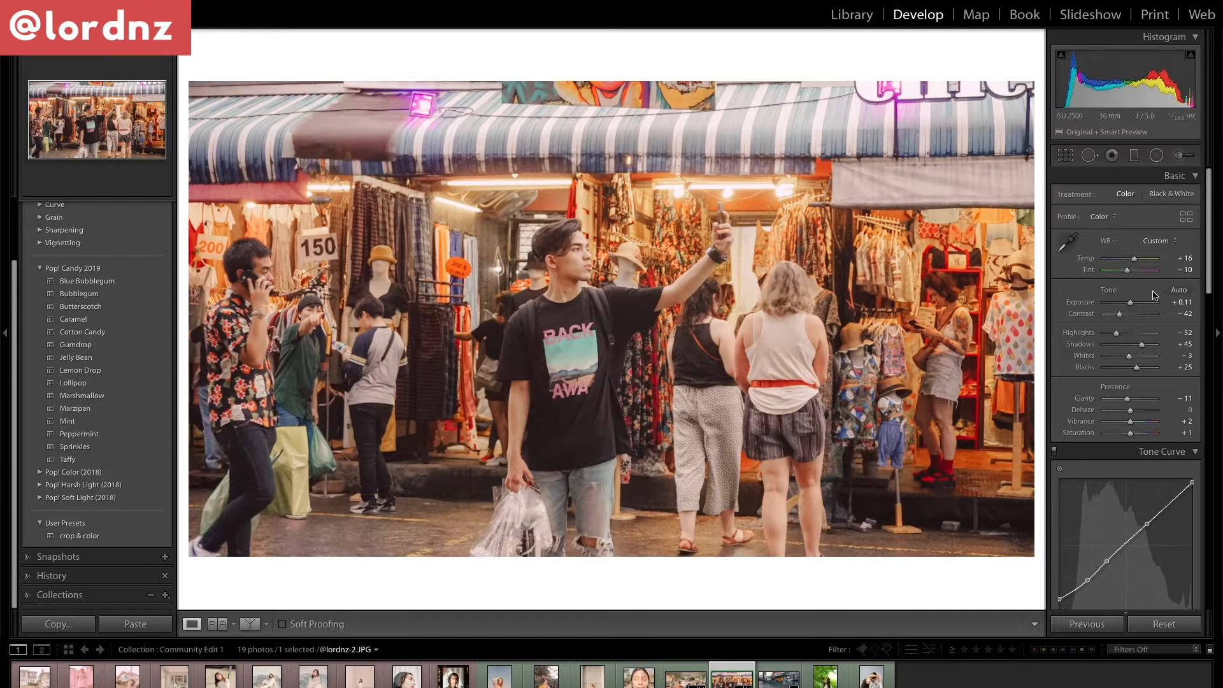
# Step: Adjust the magenta saturation in the market photo
pyautogui.scroll(-5, 1152, 388)
pyautogui.click(1167, 461)
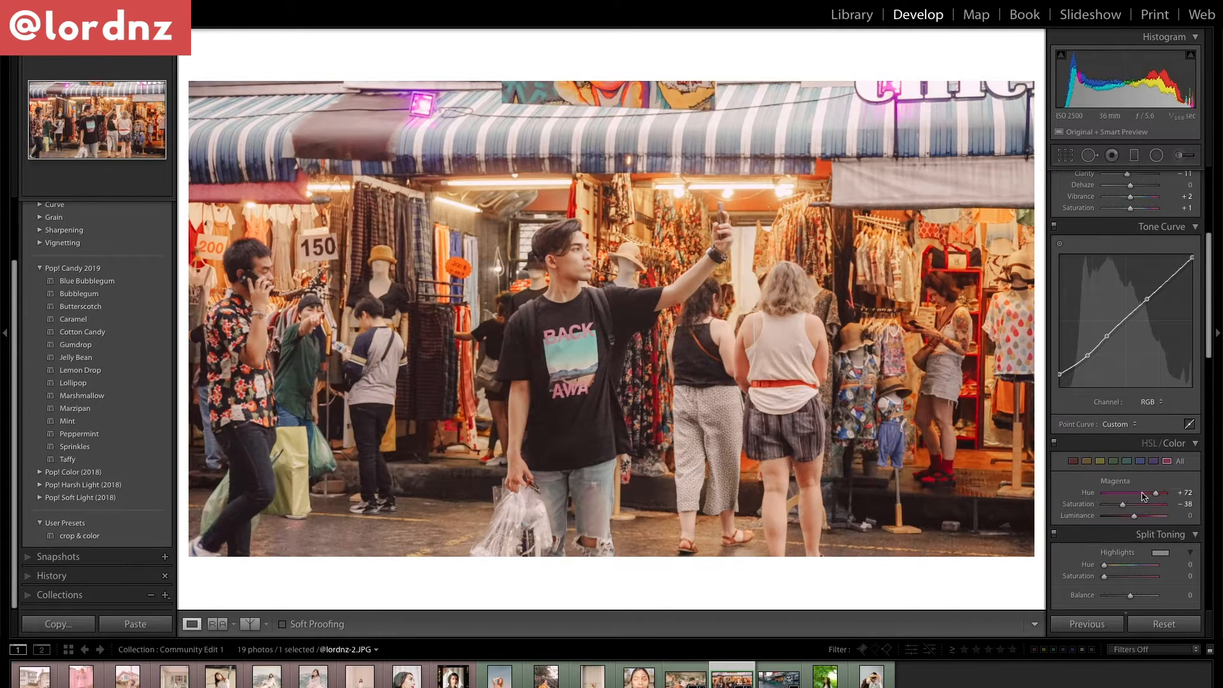
pyautogui.moveTo(1154, 508)
pyautogui.mouseDown()
pyautogui.moveTo(1114, 508)
pyautogui.moveTo(1149, 507)
pyautogui.moveTo(1131, 507)
pyautogui.mouseUp()
pyautogui.click(1154, 460)
# Step: Set both the orange hue and the orange saturation of the market photo to -10
pyautogui.click(1087, 461)
pyautogui.click(1180, 492)
pyautogui.write('-10')
pyautogui.press('Return')
pyautogui.click(1185, 504)
pyautogui.write('-10')
pyautogui.press('Return')
# Step: Compare the before and after views of the clothing-market photo
pyautogui.press('\\')
pyautogui.press('\\')
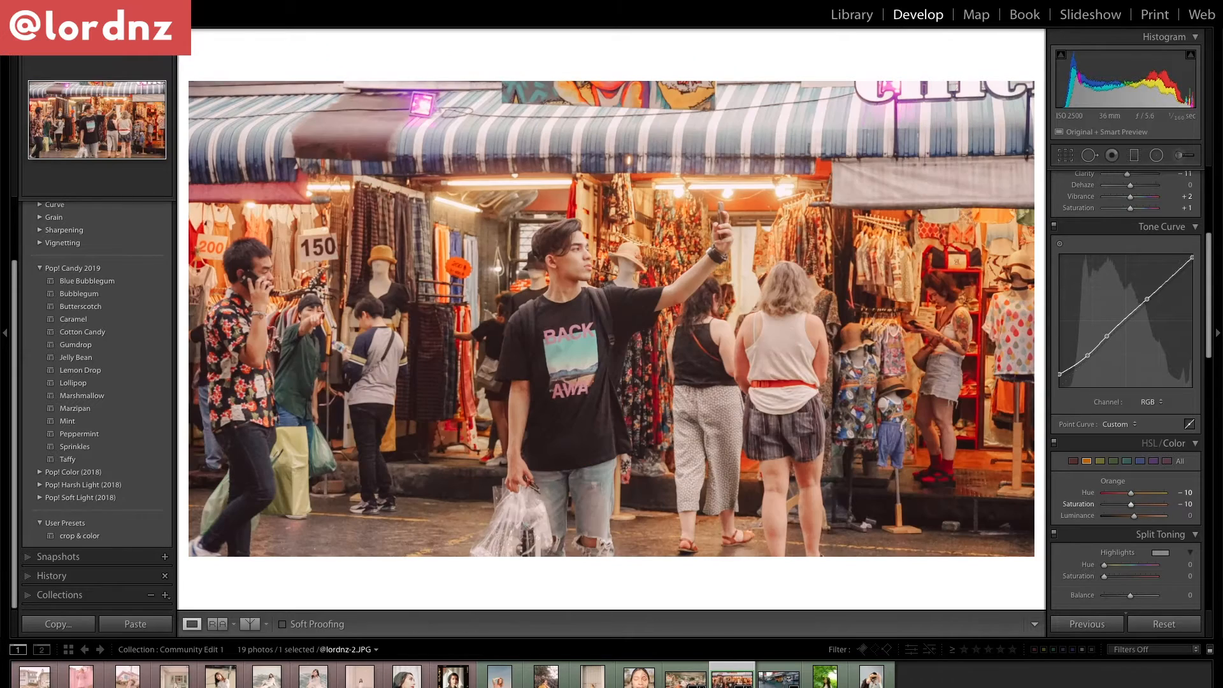
pyautogui.press('\\')
pyautogui.press('\\')
# Step: Apply the Butterscotch preset to the street photo with the orange bus and set its orange hue to -10
pyautogui.press('Right')
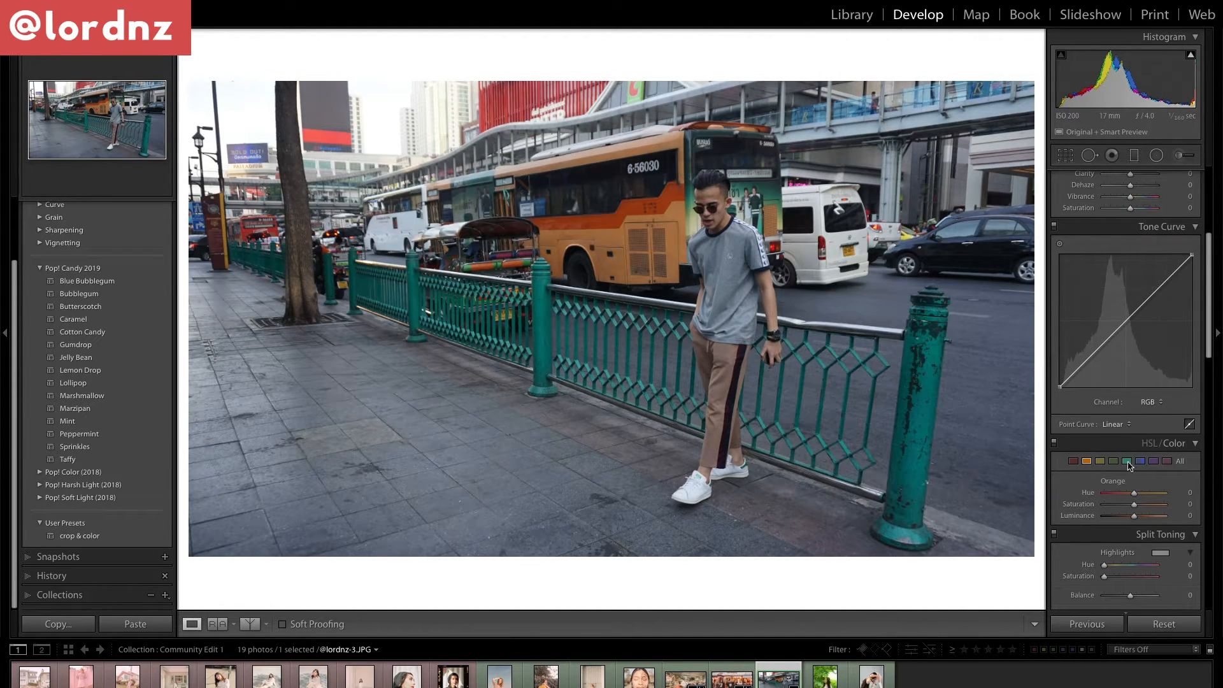
pyautogui.click(143, 305)
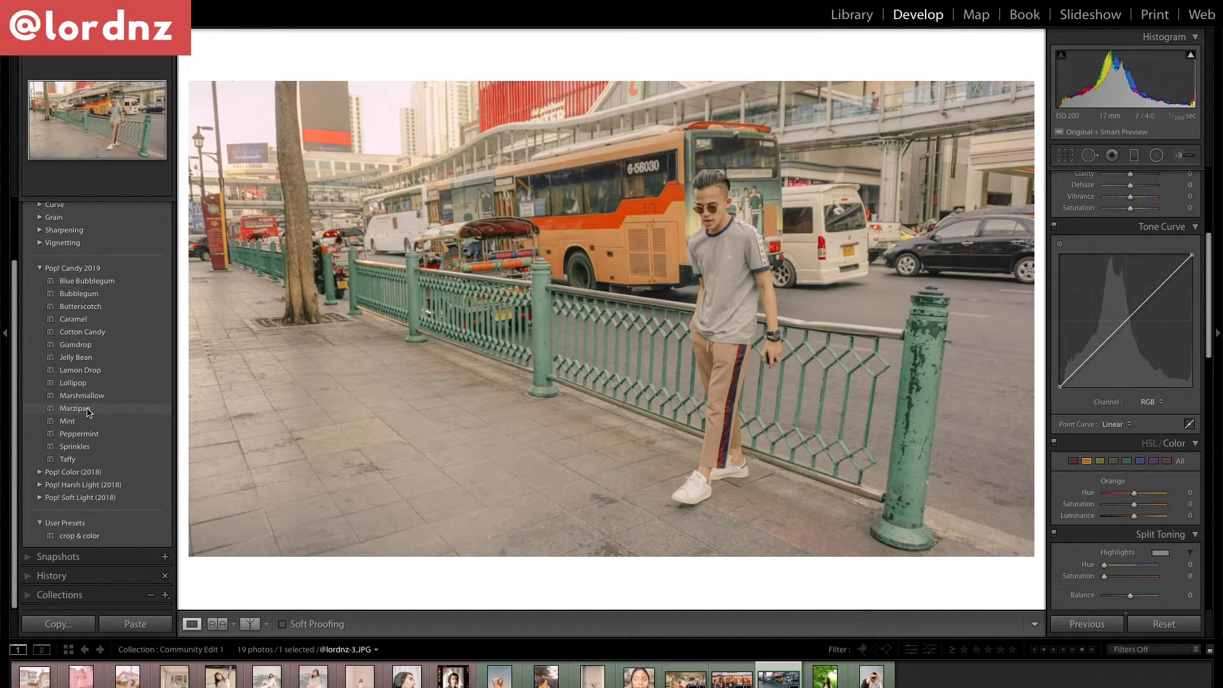
pyautogui.click(93, 306)
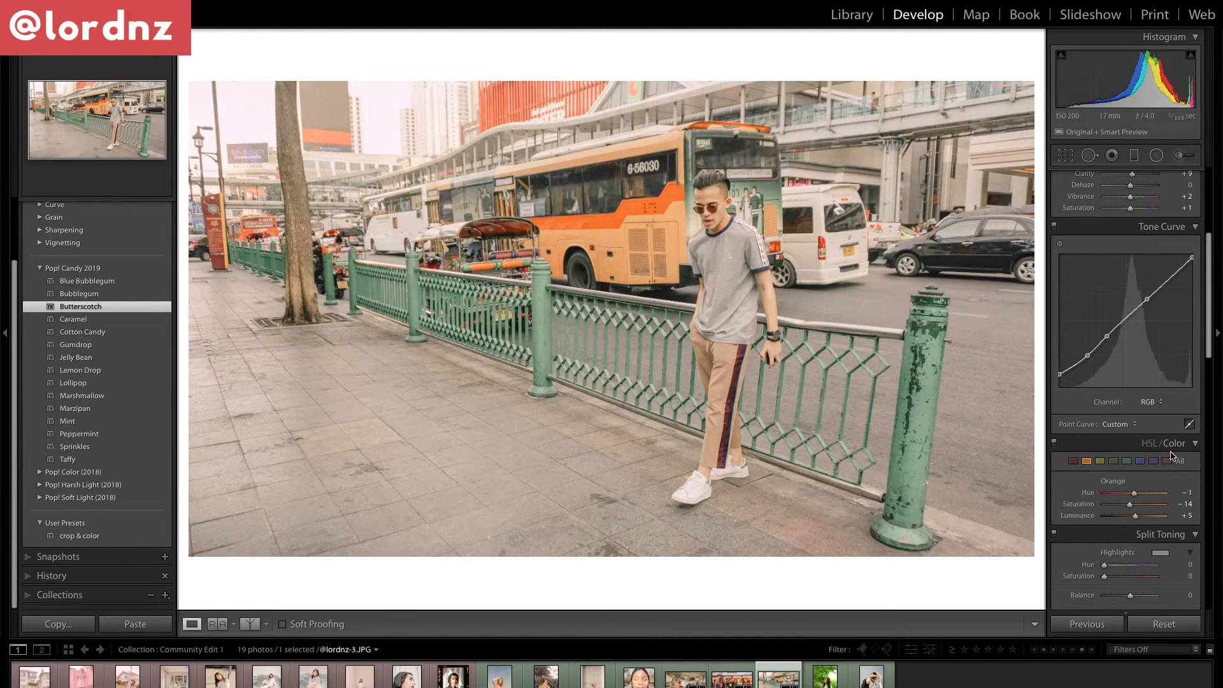
pyautogui.click(1180, 492)
pyautogui.write('-10')
pyautogui.press('Return')
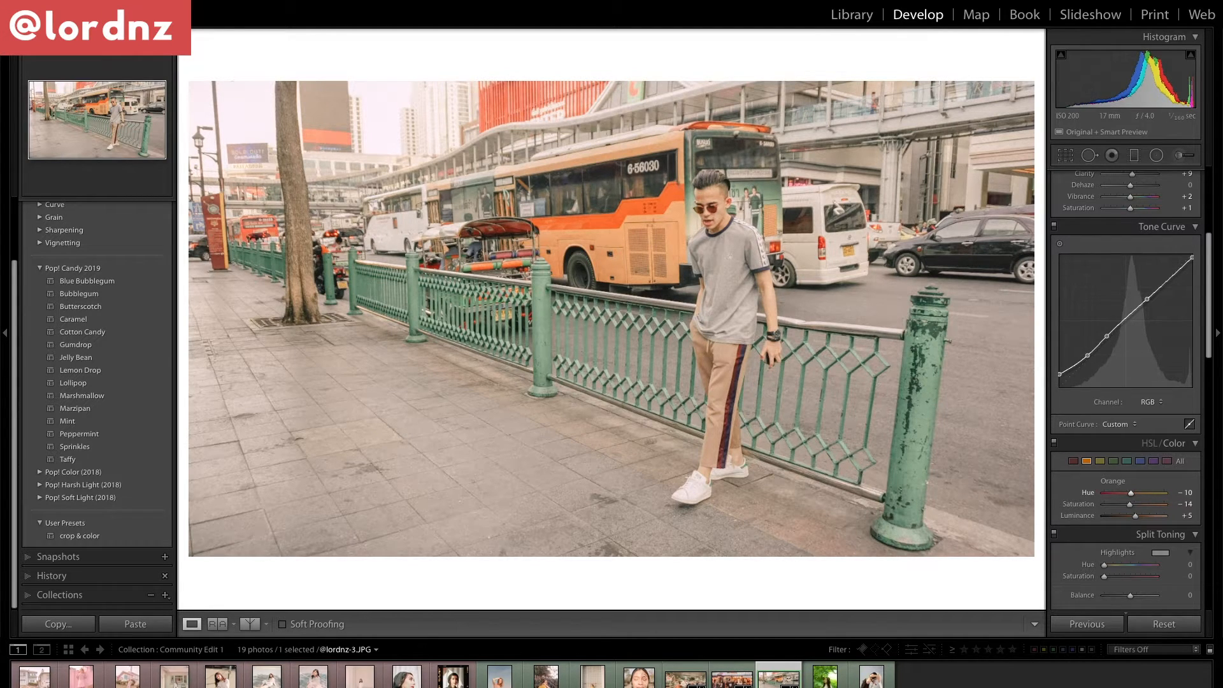
# Step: Set the street photo's exposure to +0.11 and raise the blacks to +72
pyautogui.scroll(5, 1208, 281)
pyautogui.click(1183, 302)
pyautogui.write('0.11')
pyautogui.press('Return')
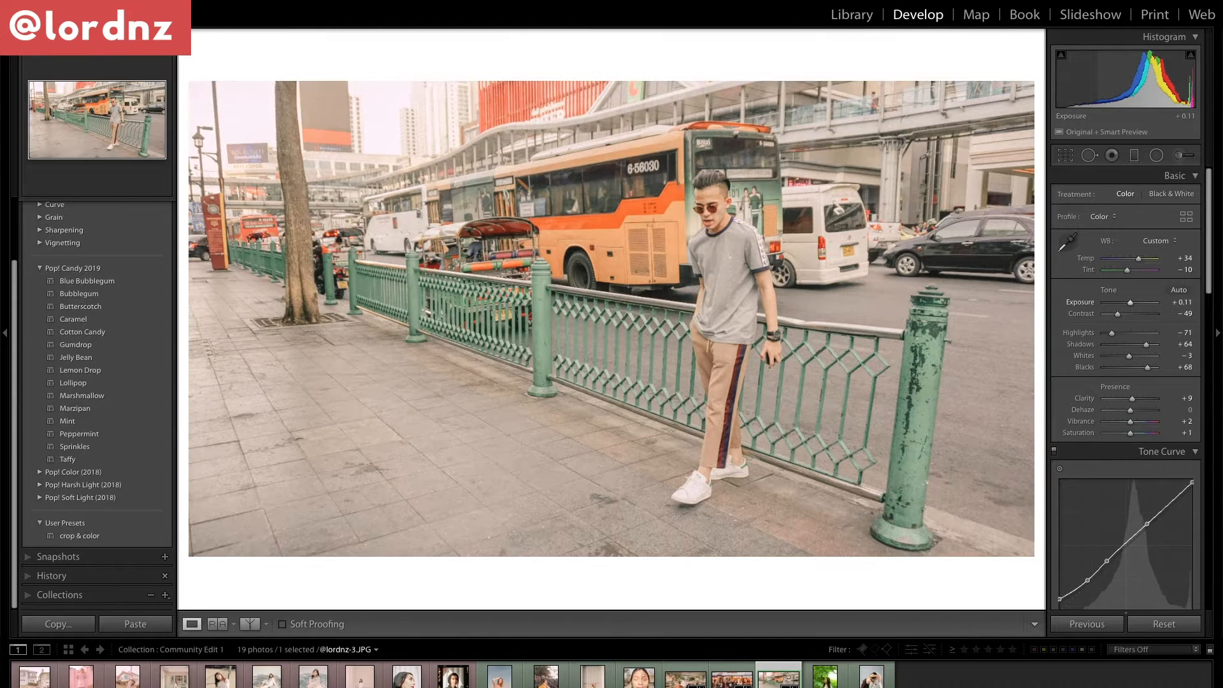
pyautogui.moveTo(1147, 367); pyautogui.dragTo(1149, 367)
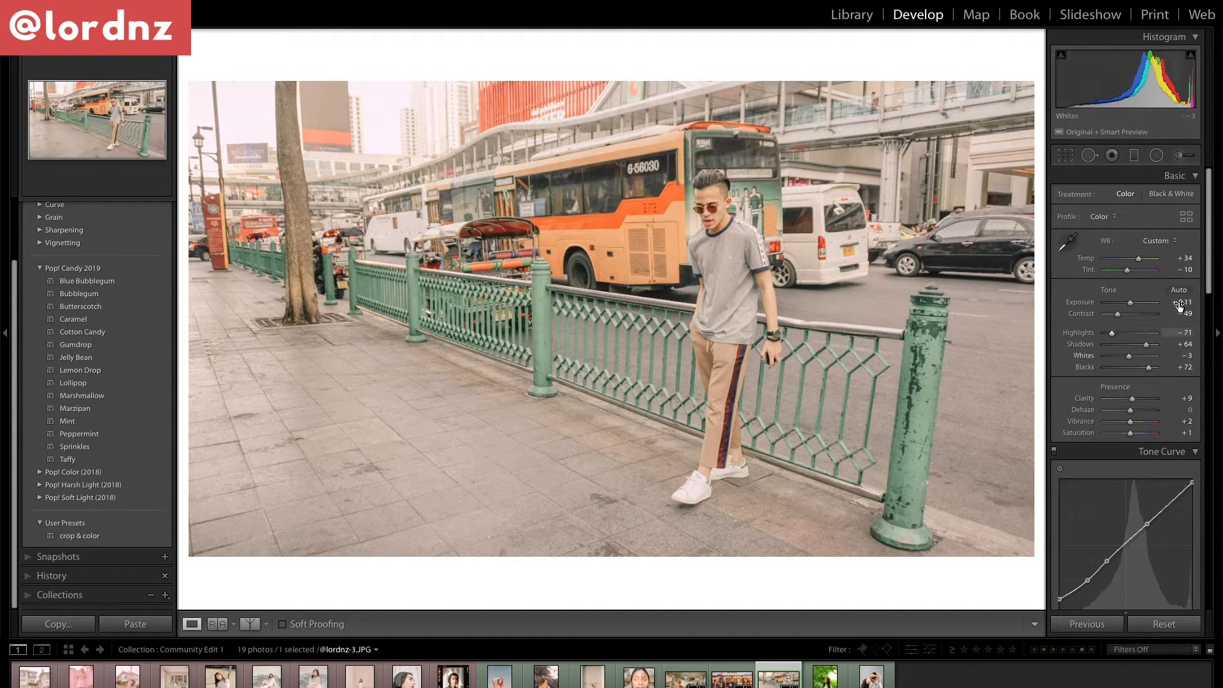
# Step: Adjust the street photo's temperature, trying +20 and settling on +33, and raise the blacks to +82
pyautogui.click(1180, 258)
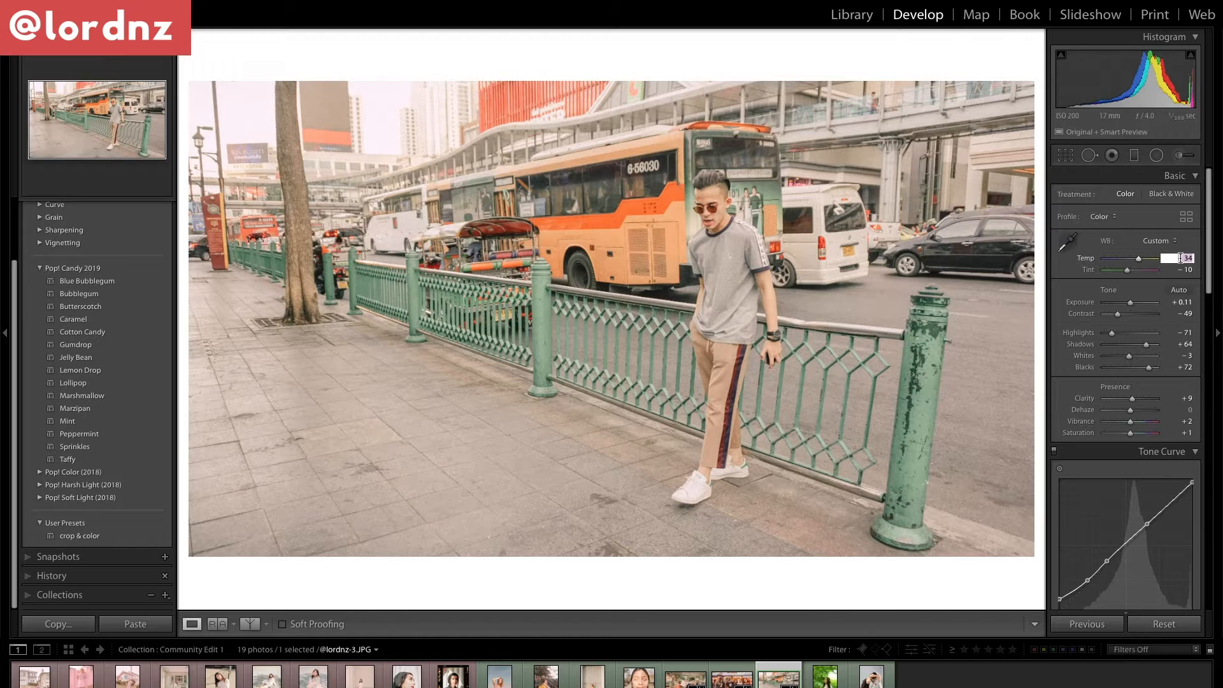
pyautogui.write('20')
pyautogui.press('Return')
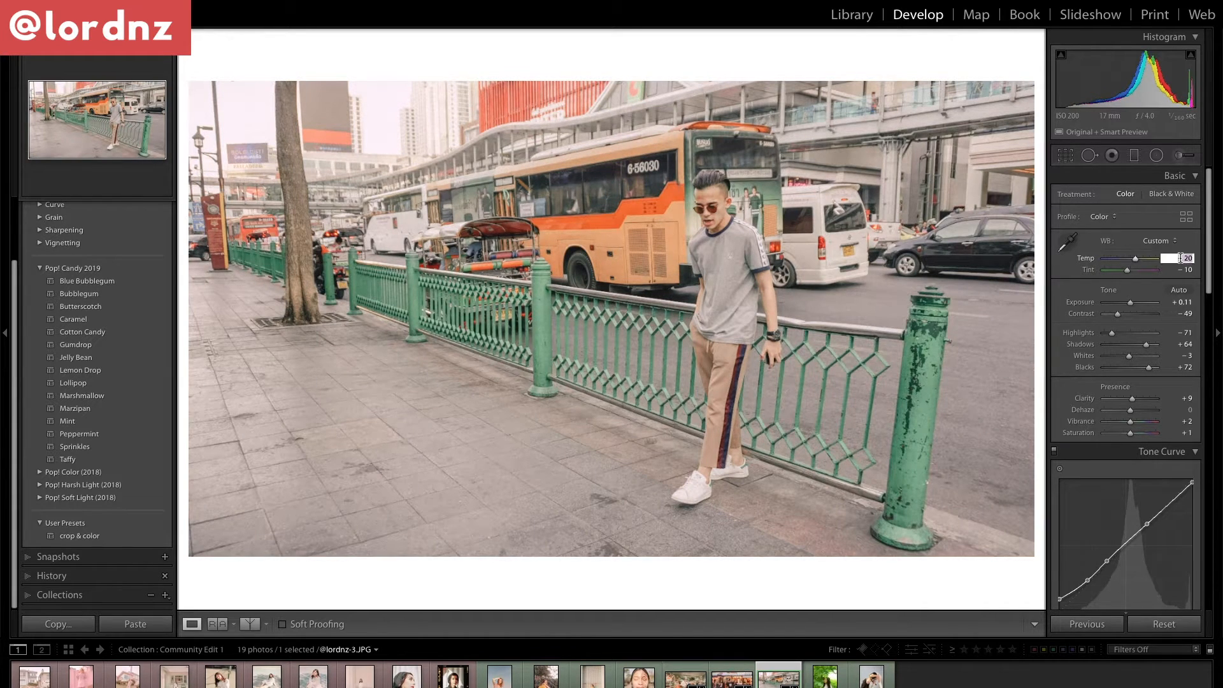
pyautogui.write('33')
pyautogui.press('Return')
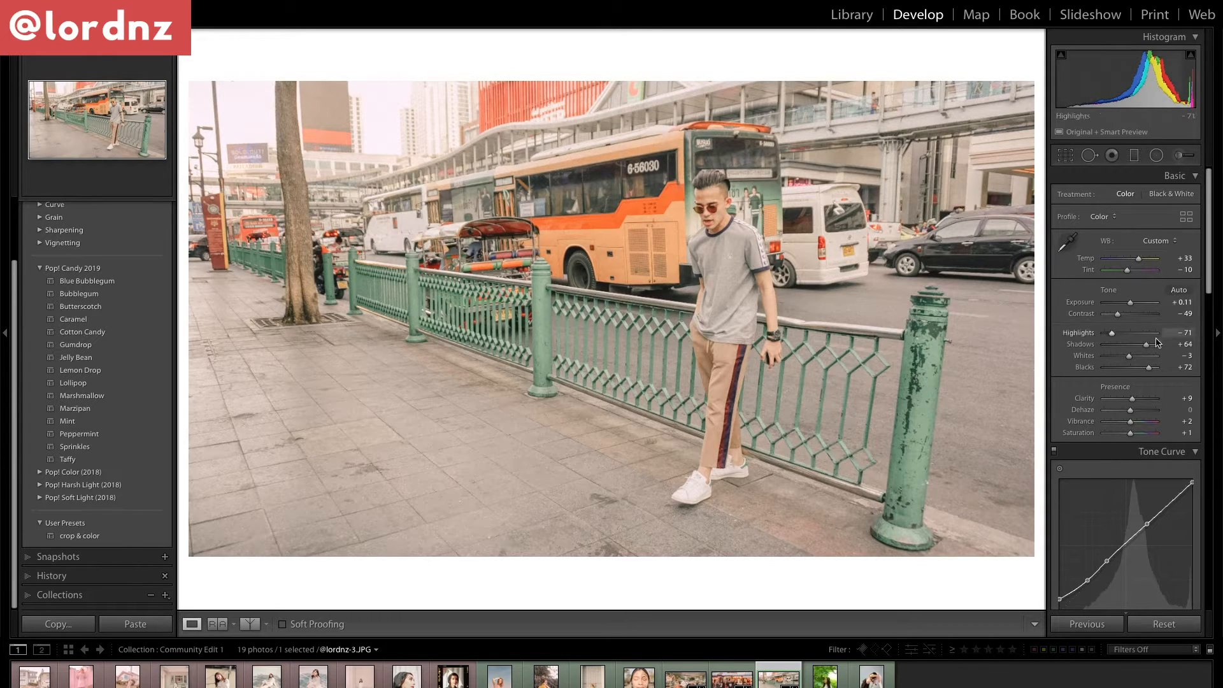
pyautogui.moveTo(1149, 367); pyautogui.dragTo(1151, 370)
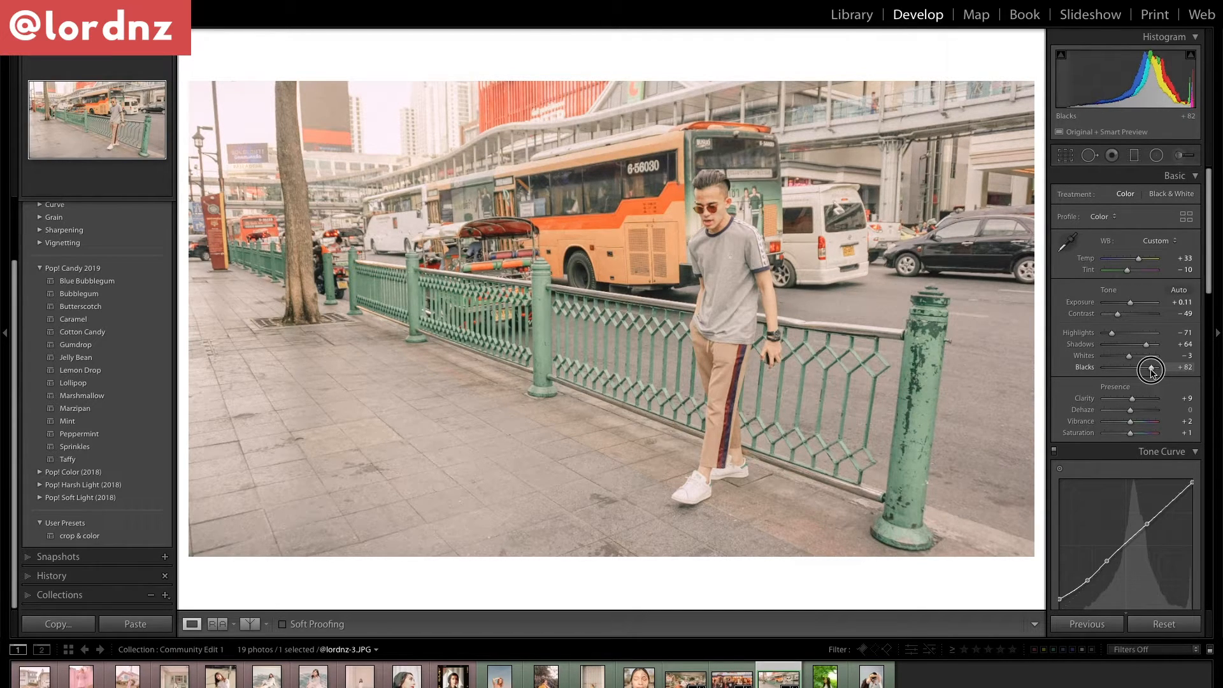
# Step: Set the street photo's aqua saturation to +3 and compare the before and after views
pyautogui.scroll(-10, 1141, 356)
pyautogui.click(1127, 288)
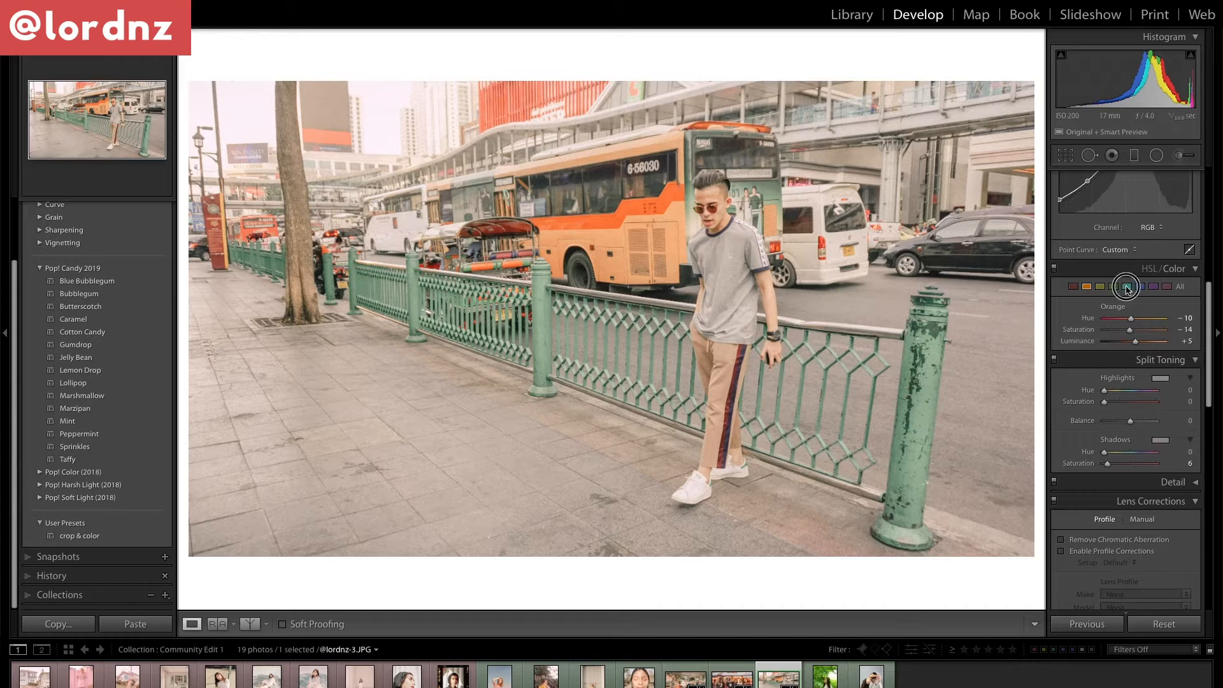
pyautogui.moveTo(1131, 330)
pyautogui.mouseDown()
pyautogui.moveTo(1176, 340)
pyautogui.moveTo(1128, 318)
pyautogui.moveTo(1135, 331)
pyautogui.mouseUp()
pyautogui.scroll(-1, 1136, 331)
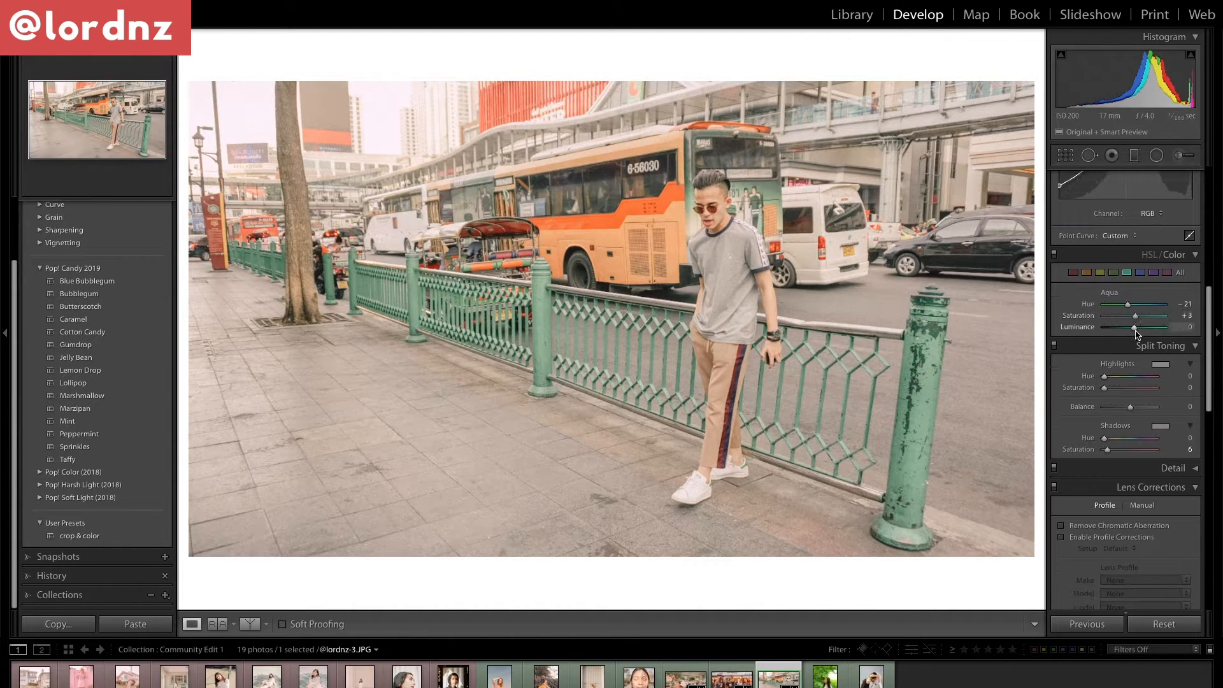
pyautogui.scroll(-4, 1136, 332)
pyautogui.scroll(10, 1138, 336)
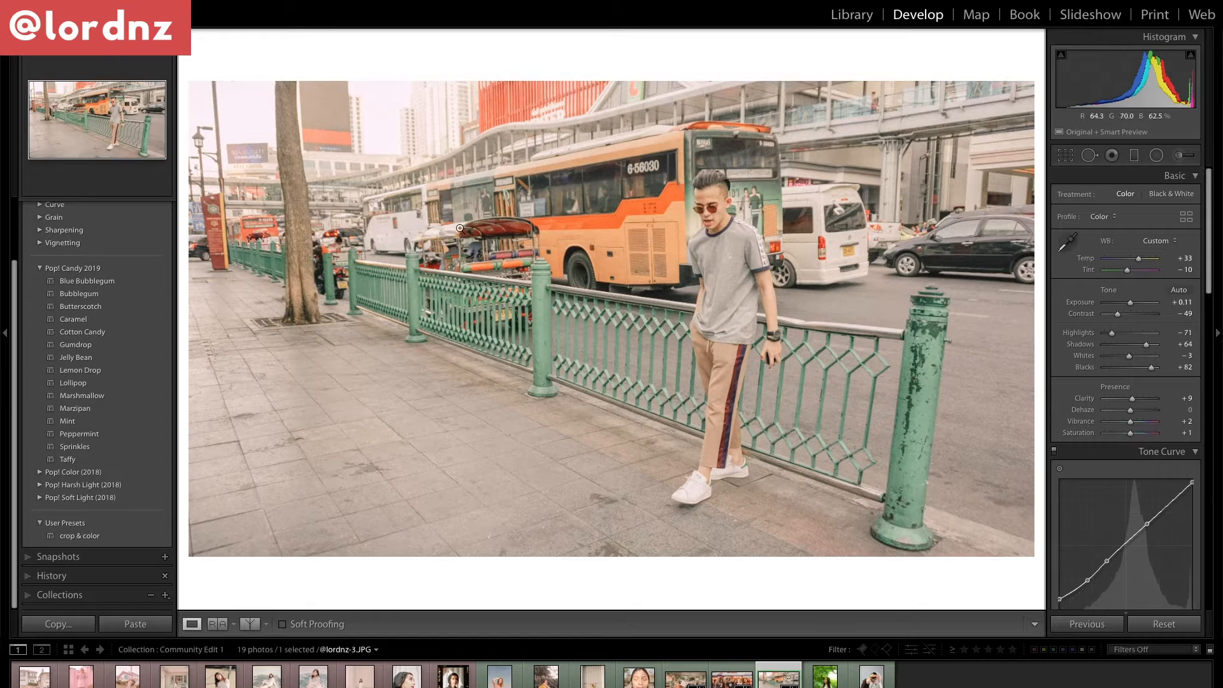
pyautogui.press('\\')
pyautogui.press('\\')
# Step: Apply the Peppermint preset to the garden portrait of the woman in the hat, after trying Bubblegum and Butterscotch
pyautogui.press('Right')
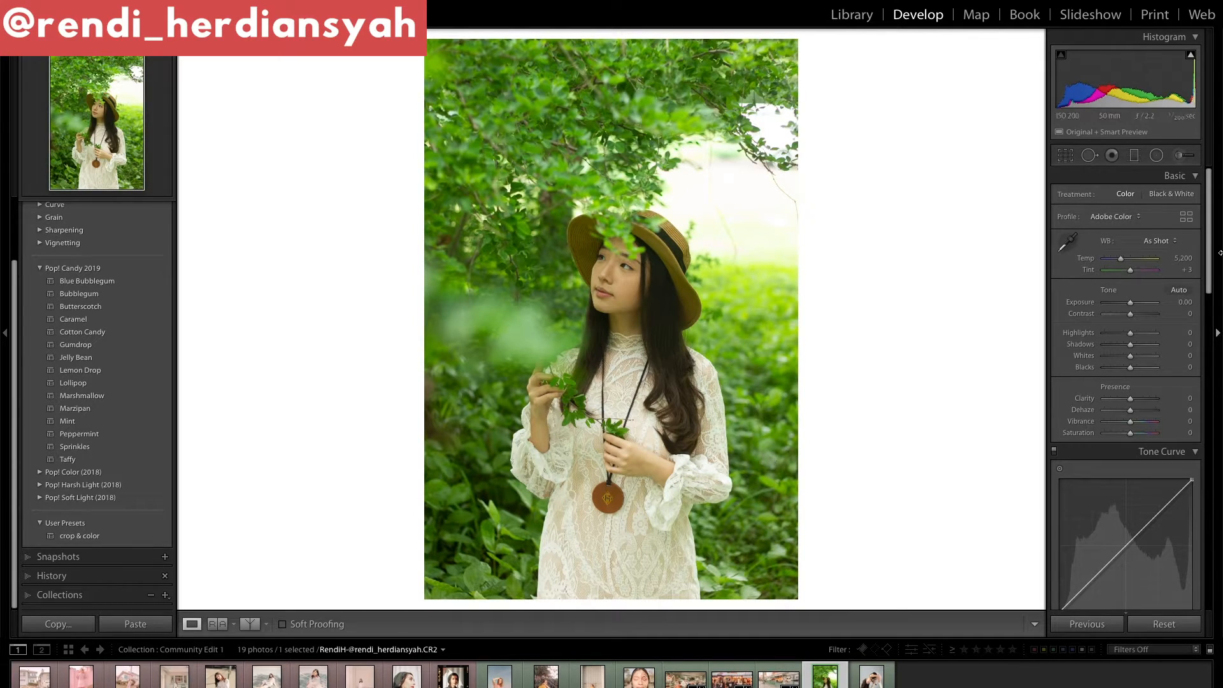
pyautogui.click(93, 294)
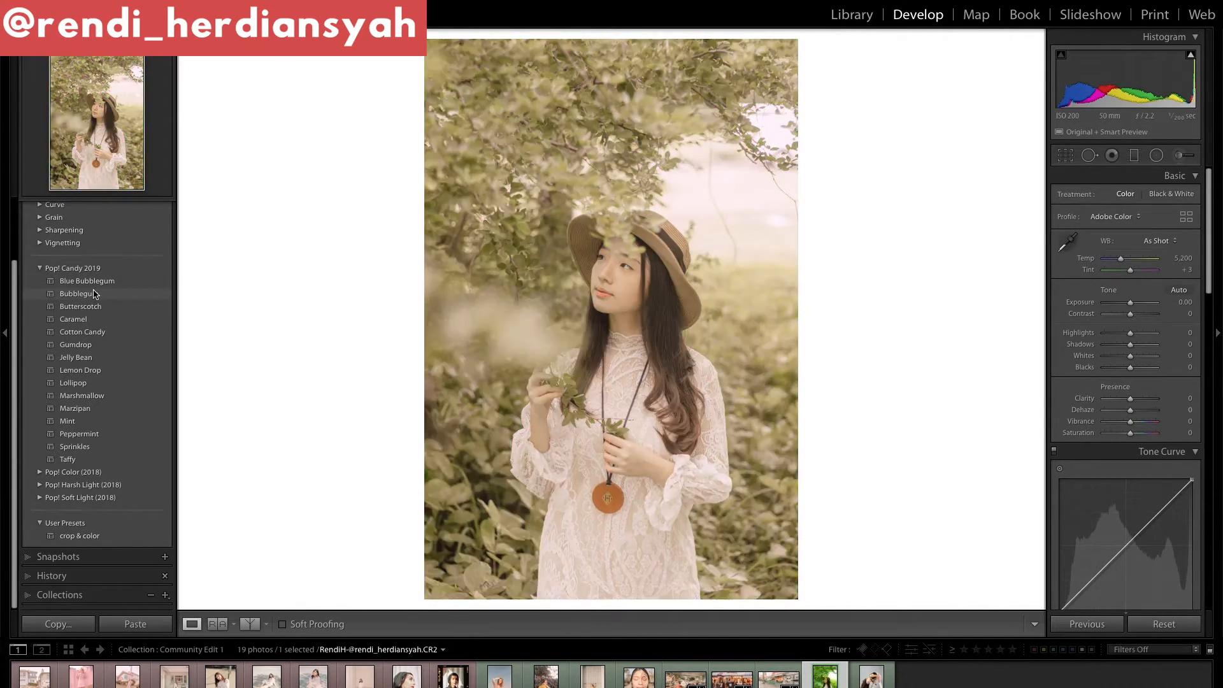
pyautogui.click(87, 307)
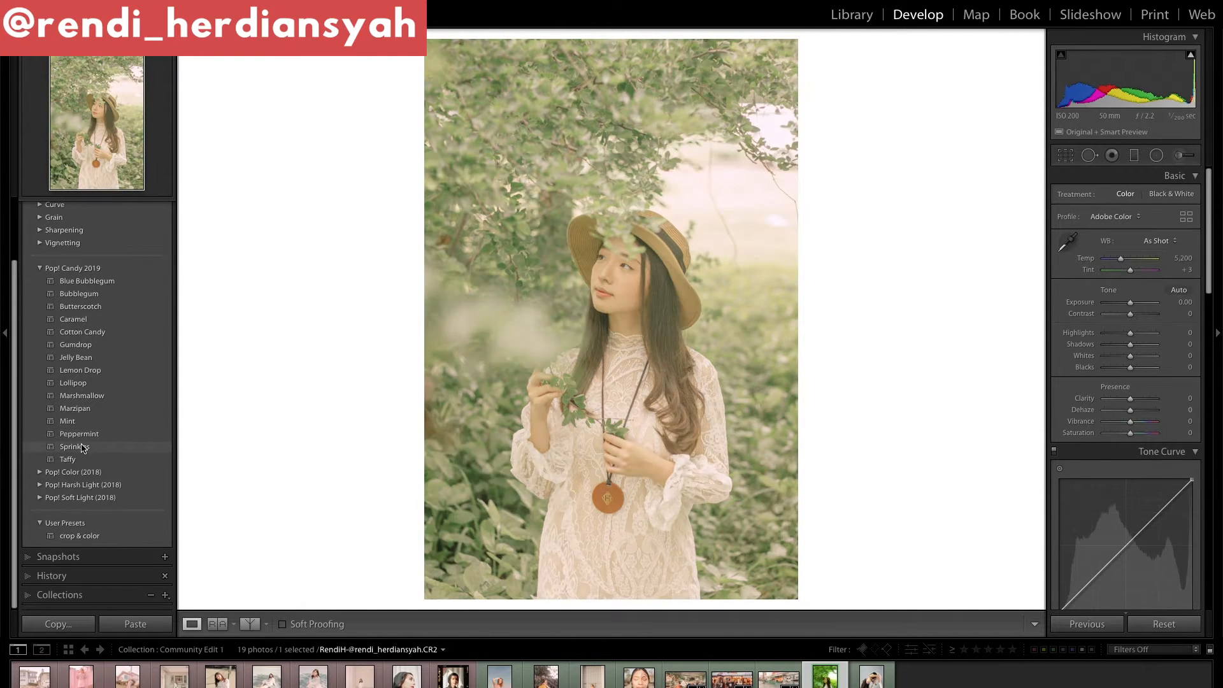
pyautogui.click(85, 434)
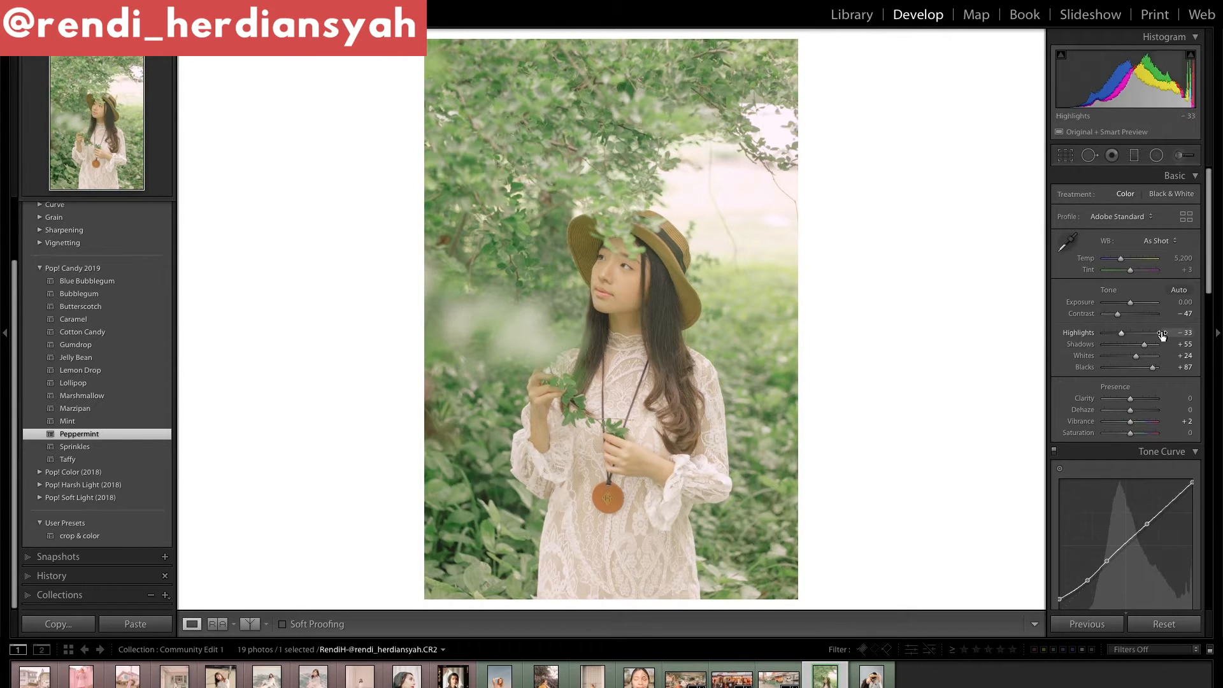
# Step: Set the garden portrait's orange hue to -10
pyautogui.scroll(-5, 1162, 336)
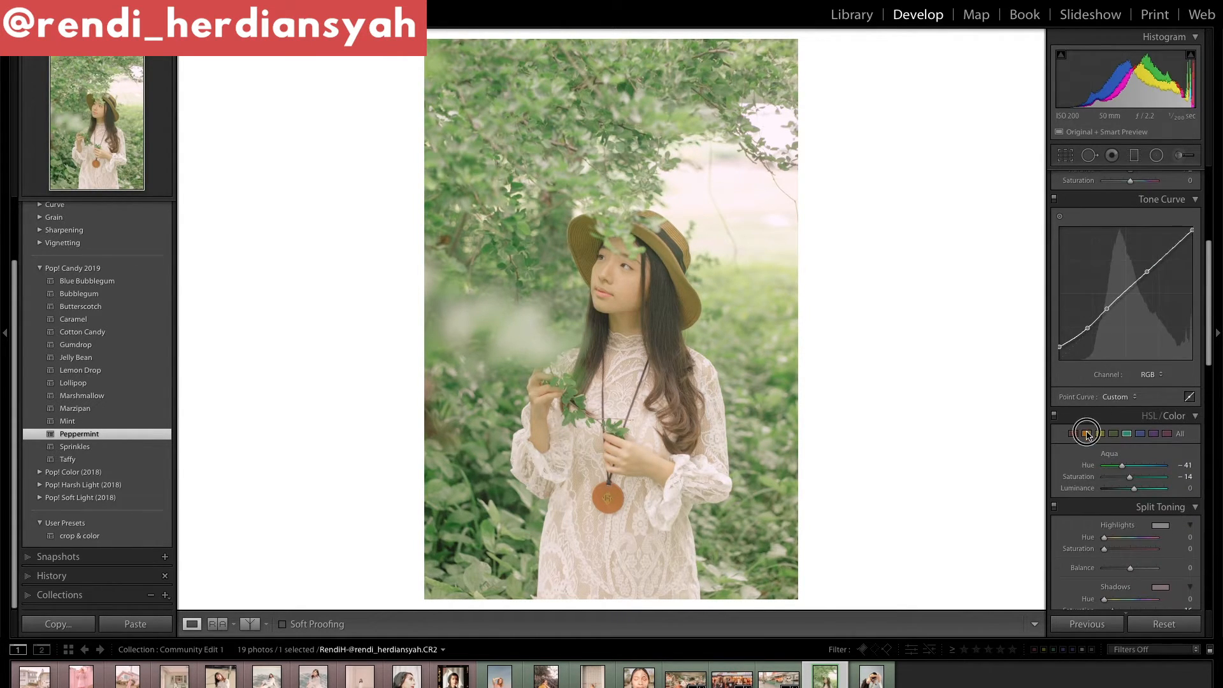
pyautogui.click(1186, 466)
pyautogui.write('-10')
pyautogui.press('Return')
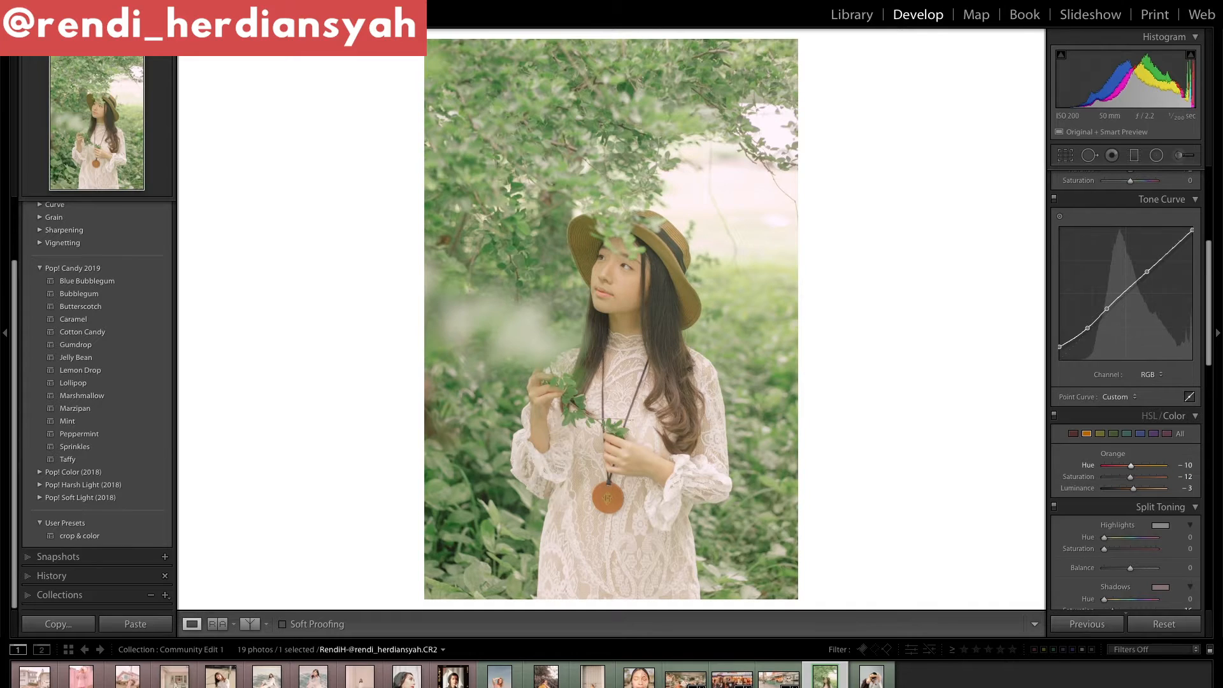
# Step: Adjust the garden portrait's orange saturation, trying a value of -8
pyautogui.click(1190, 476)
pyautogui.write('- 8')
pyautogui.press('Return')
pyautogui.click(1217, 501)
pyautogui.click(1217, 501)
pyautogui.click(1185, 478)
pyautogui.press('Return')
# Step: Lower the garden portrait's green saturation to -69
pyautogui.click(1112, 436)
pyautogui.moveTo(1119, 477); pyautogui.dragTo(1113, 478)
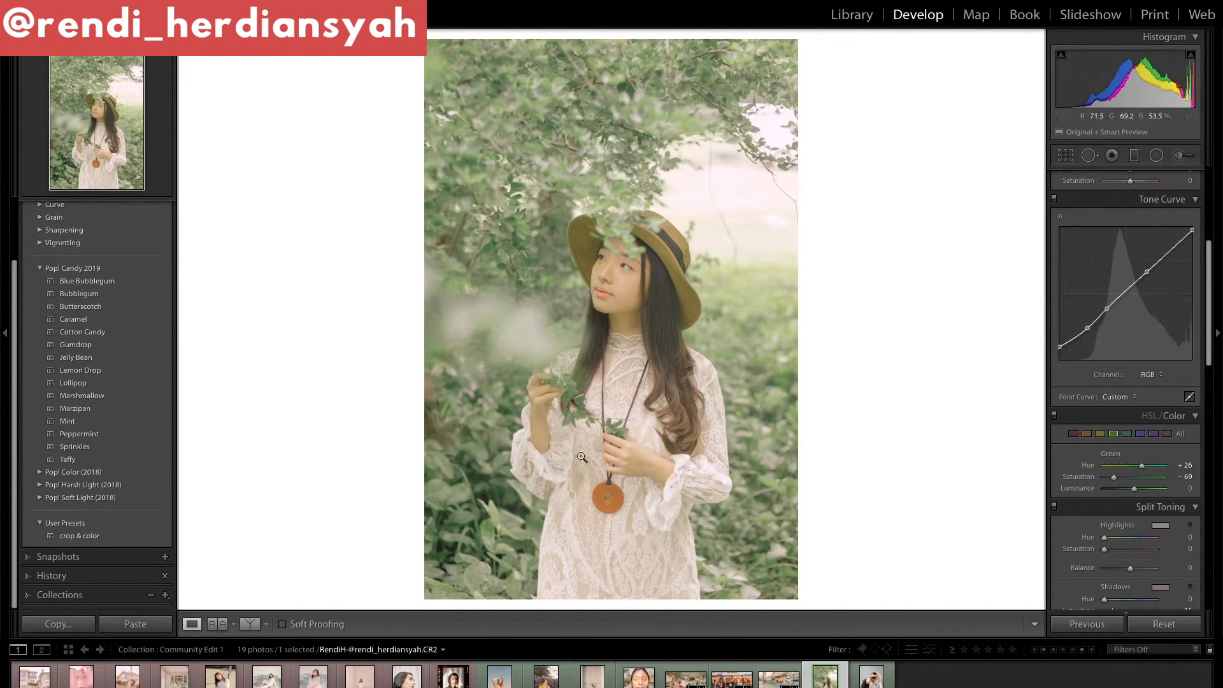
pyautogui.scroll(-3, 1172, 356)
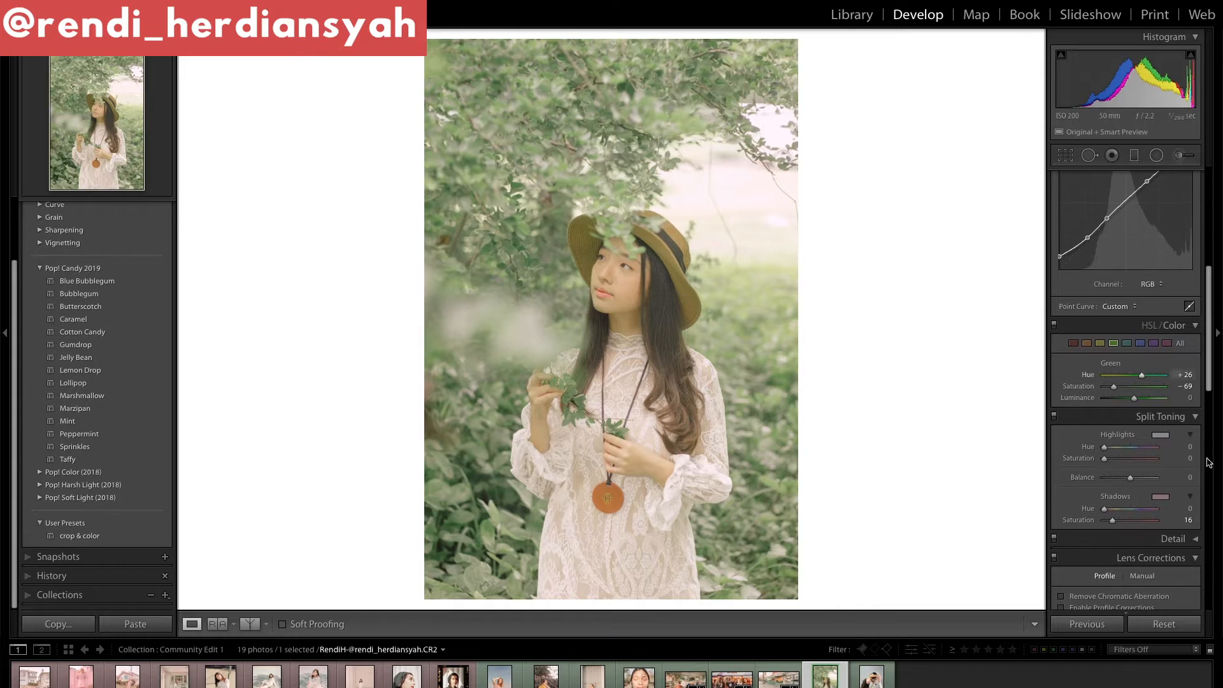
# Step: Set the garden portrait's split-toning shadow saturation to 24, after trying 22
pyautogui.click(1189, 520)
pyautogui.write('22')
pyautogui.press('Return')
pyautogui.click(1188, 520)
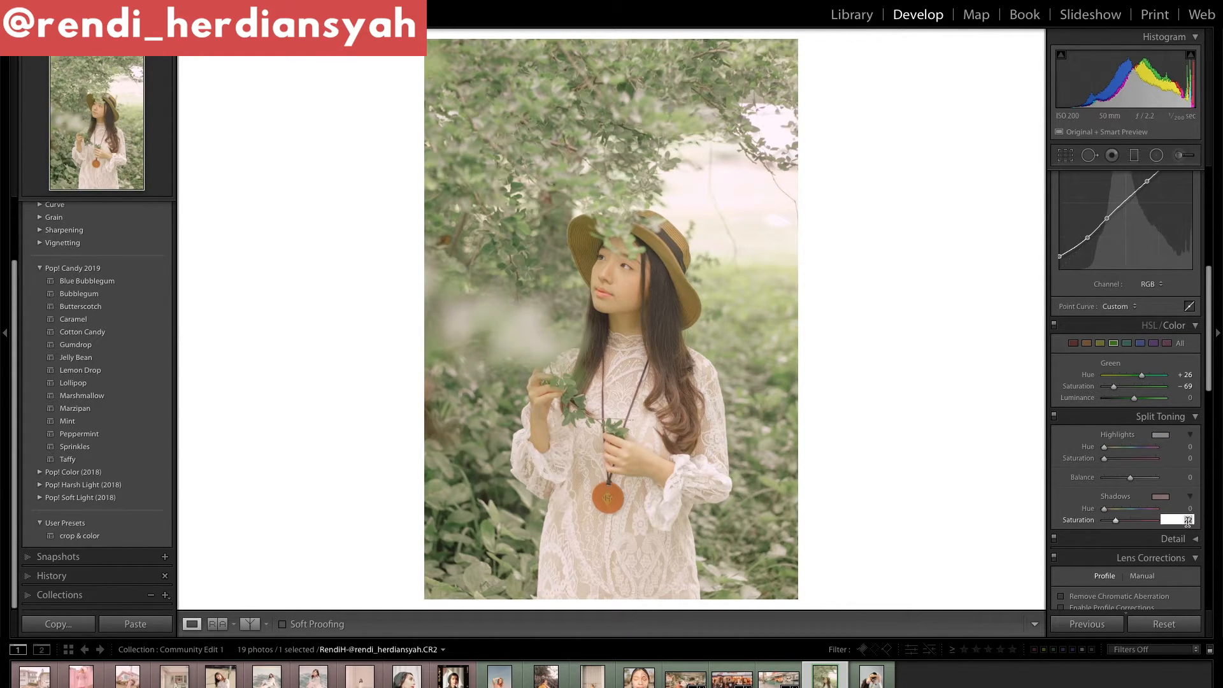
pyautogui.write('24')
pyautogui.press('Return')
# Step: Set the garden portrait's white balance temperature to 5,600 and its contrast to -24
pyautogui.scroll(10, 1169, 496)
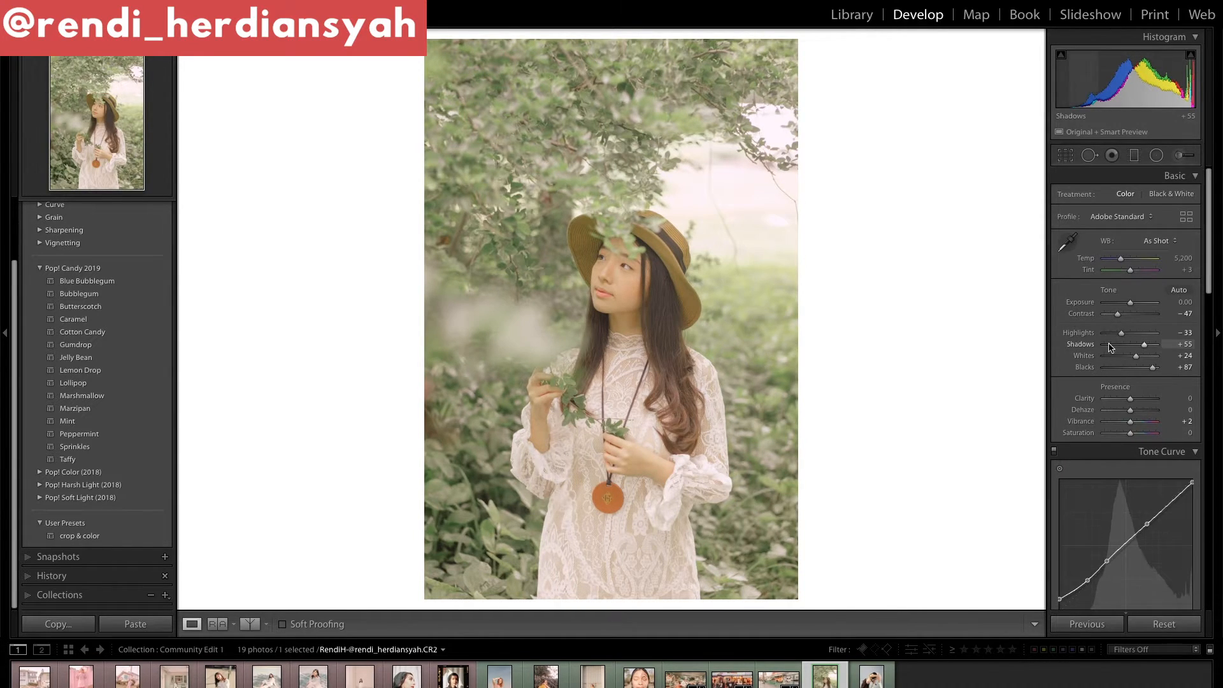
pyautogui.click(1182, 257)
pyautogui.write('5600')
pyautogui.press('Return')
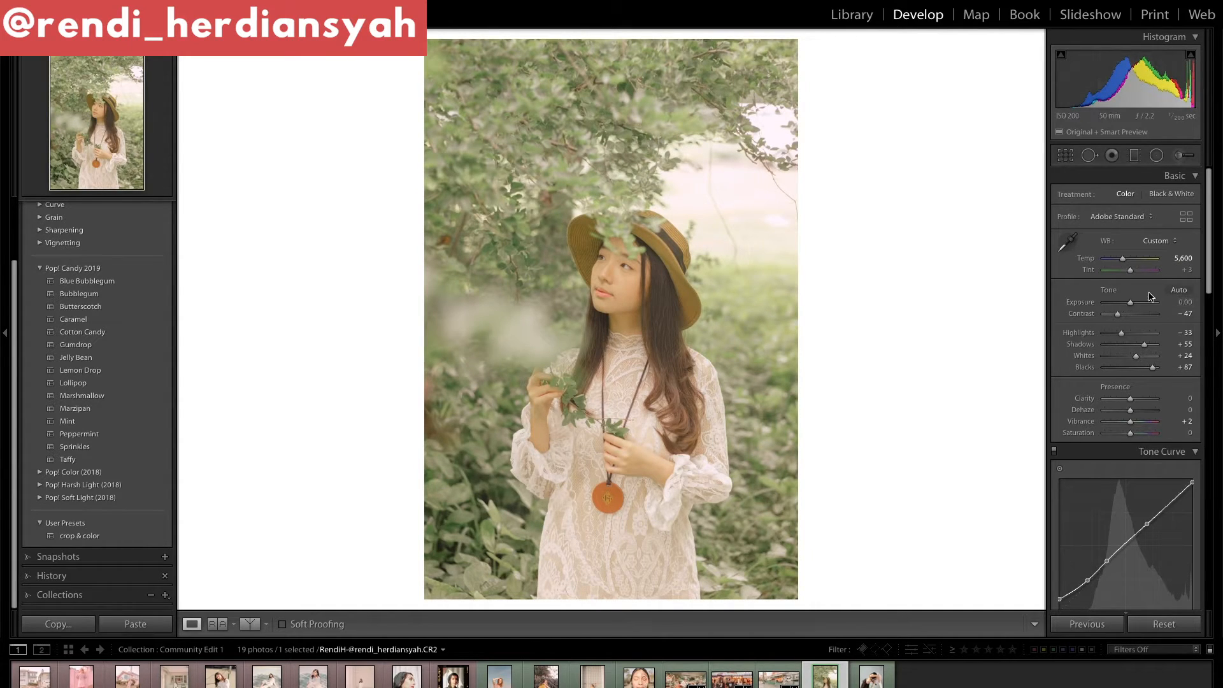
pyautogui.moveTo(1118, 315); pyautogui.dragTo(1125, 317)
# Step: Try shifting the garden portrait's green hue to +37 and green saturation to about -79
pyautogui.scroll(-8, 1124, 316)
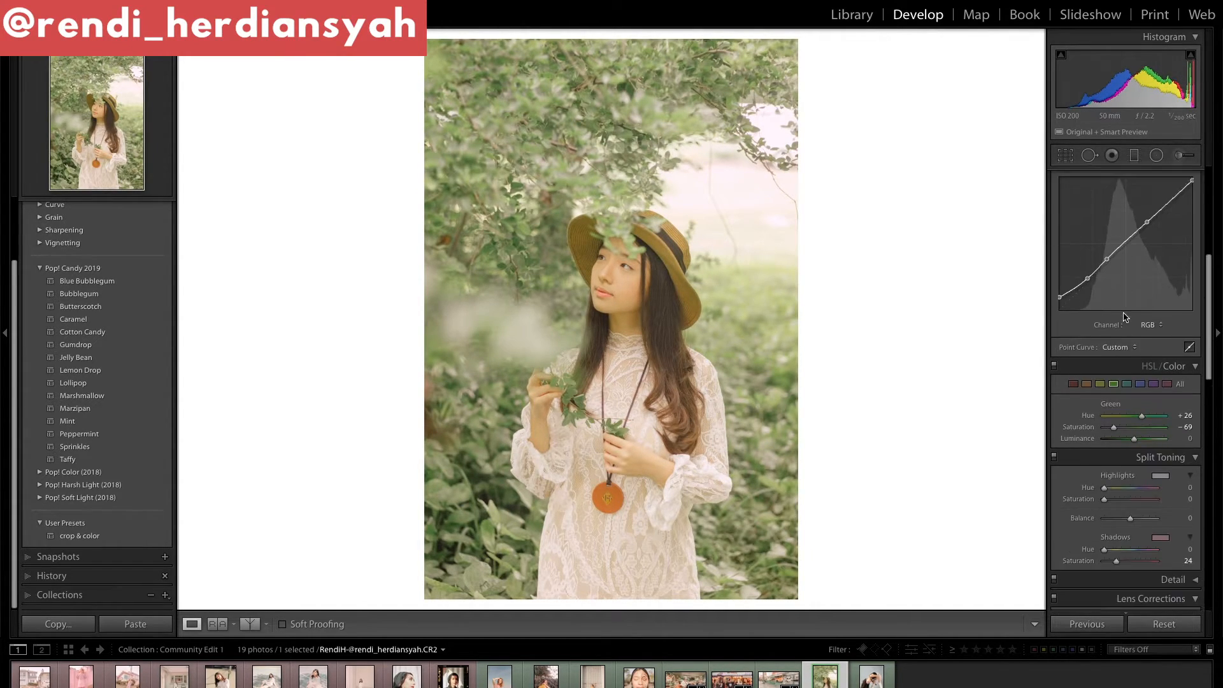
pyautogui.moveTo(1124, 362)
pyautogui.mouseDown()
pyautogui.moveTo(1201, 368)
pyautogui.moveTo(1127, 362)
pyautogui.moveTo(1131, 352)
pyautogui.moveTo(1130, 366)
pyautogui.moveTo(1117, 363)
pyautogui.moveTo(1140, 351)
pyautogui.moveTo(1111, 363)
pyautogui.mouseUp()
pyautogui.click(1114, 318)
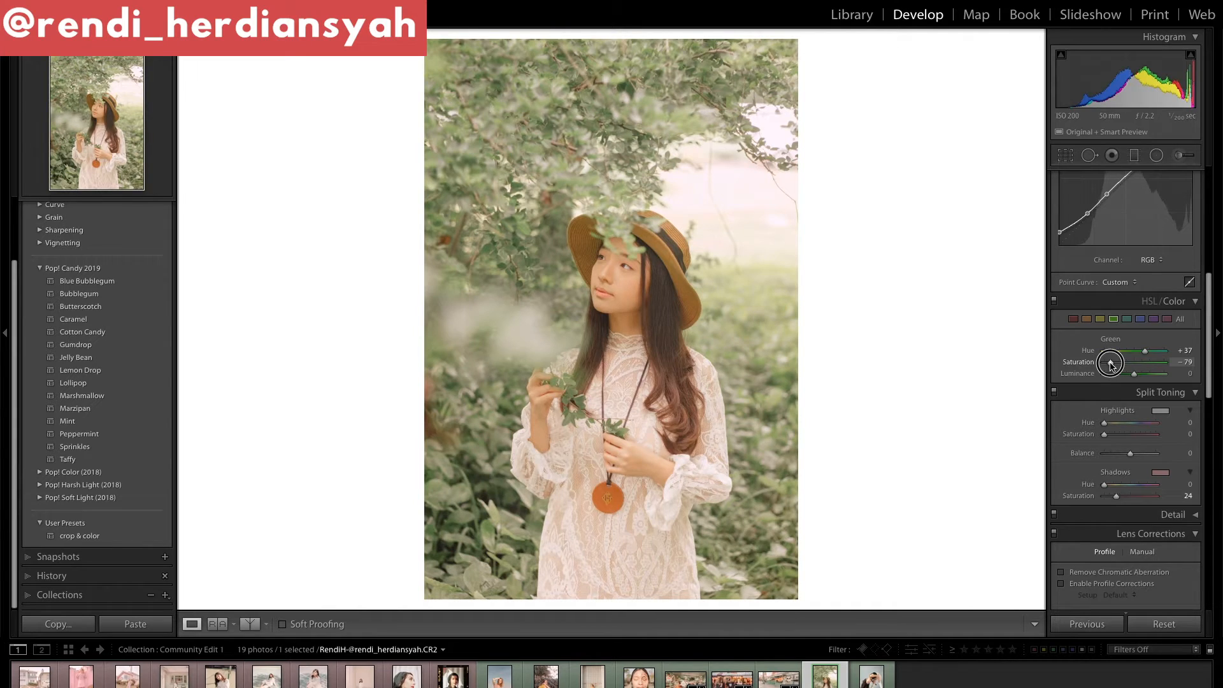
pyautogui.moveTo(1111, 364); pyautogui.dragTo(1109, 364)
# Step: Readjust the garden portrait's orange color values, trying -4 for the hue and entering 2
pyautogui.click(1087, 319)
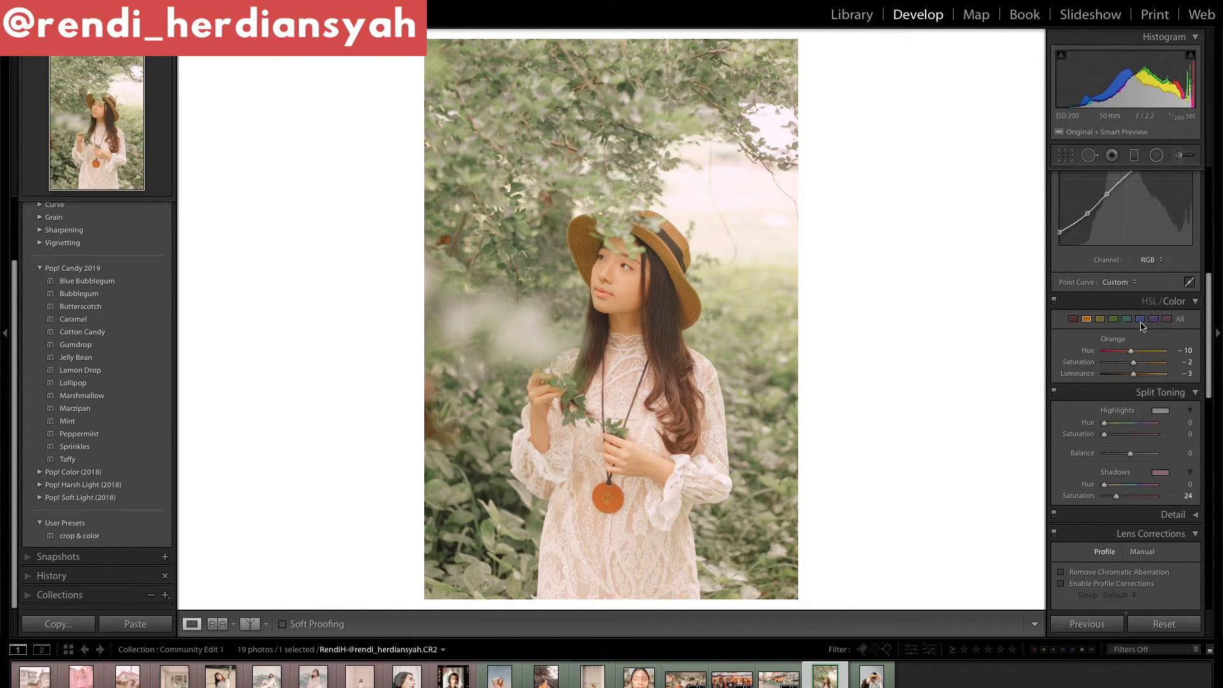
pyautogui.click(1184, 351)
pyautogui.write('-4')
pyautogui.press('Return')
pyautogui.write('2')
pyautogui.press('Return')
# Step: Set the garden portrait's yellow luminance to -20 and its reds to hue +9, saturation -28 and luminance +10
pyautogui.click(1100, 319)
pyautogui.moveTo(1125, 374); pyautogui.dragTo(1129, 377)
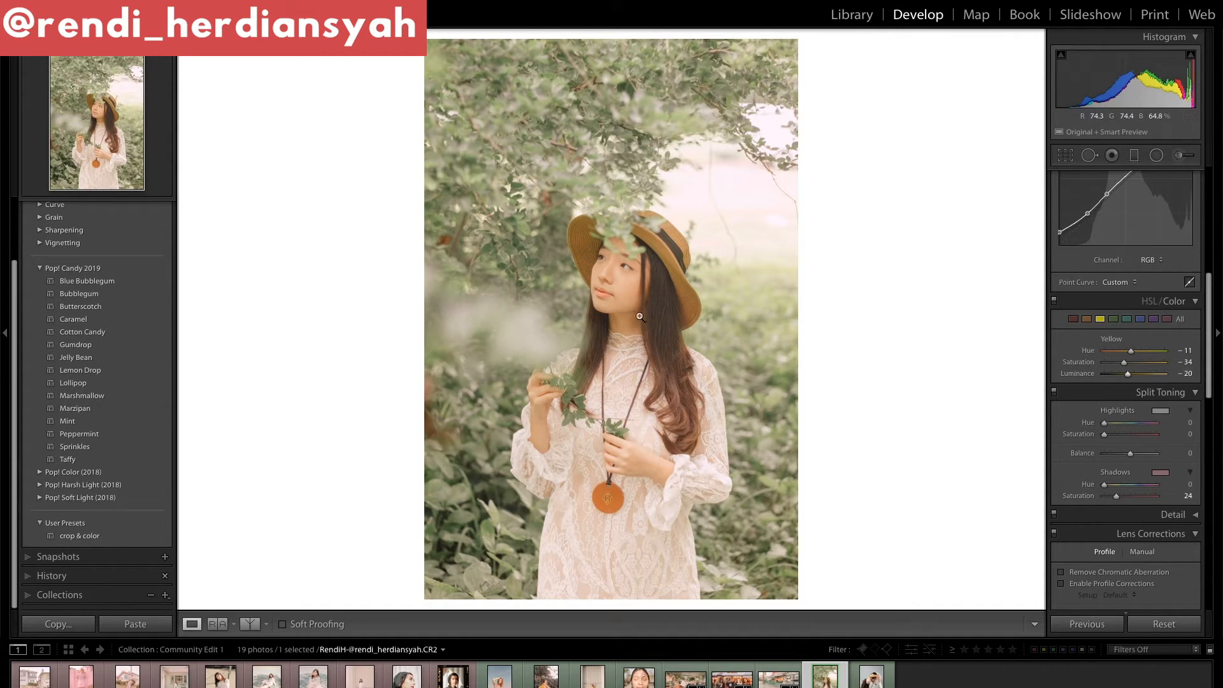
pyautogui.click(1073, 319)
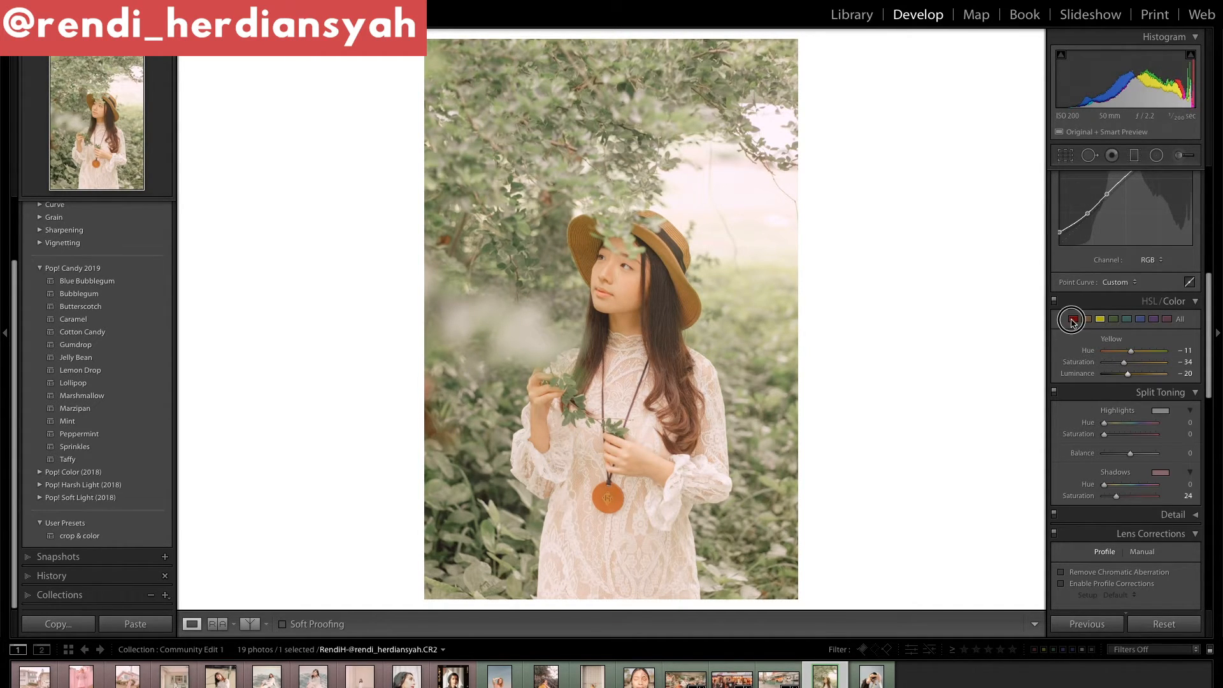
pyautogui.moveTo(1123, 362)
pyautogui.mouseDown()
pyautogui.moveTo(1222, 375)
pyautogui.moveTo(999, 331)
pyautogui.moveTo(1144, 357)
pyautogui.moveTo(1129, 366)
pyautogui.mouseUp()
pyautogui.click(1137, 350)
pyautogui.click(1137, 374)
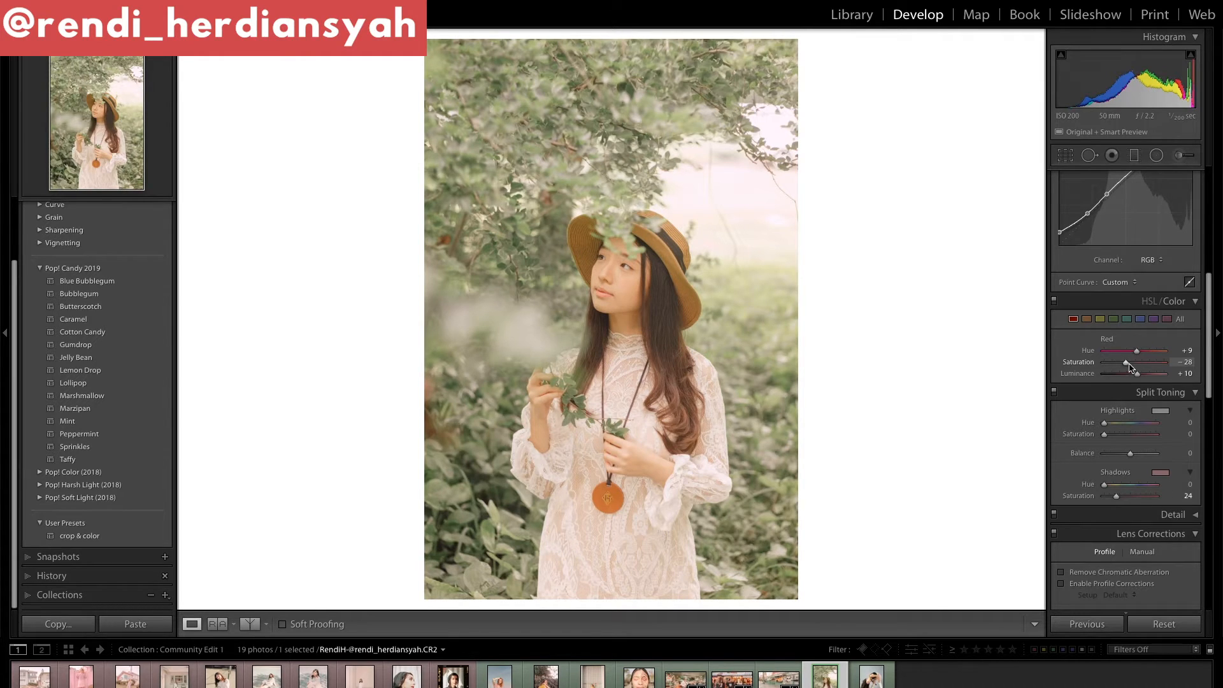
# Step: Try a green saturation of -83 on the garden portrait and compare it with the unedited photo
pyautogui.click(1113, 319)
pyautogui.moveTo(1114, 361); pyautogui.dragTo(1110, 364)
pyautogui.press('\\')
pyautogui.press('\\')
# Step: Set the garden portrait's yellow saturation to -40 and compare the edit with the unedited photo
pyautogui.click(1100, 318)
pyautogui.click(1173, 362)
pyautogui.write('-40')
pyautogui.press('Return')
pyautogui.press('\\')
pyautogui.press('\\')
# Step: Set the garden portrait's overall saturation to +4 and its white balance temperature to 5,000
pyautogui.scroll(5, 1194, 463)
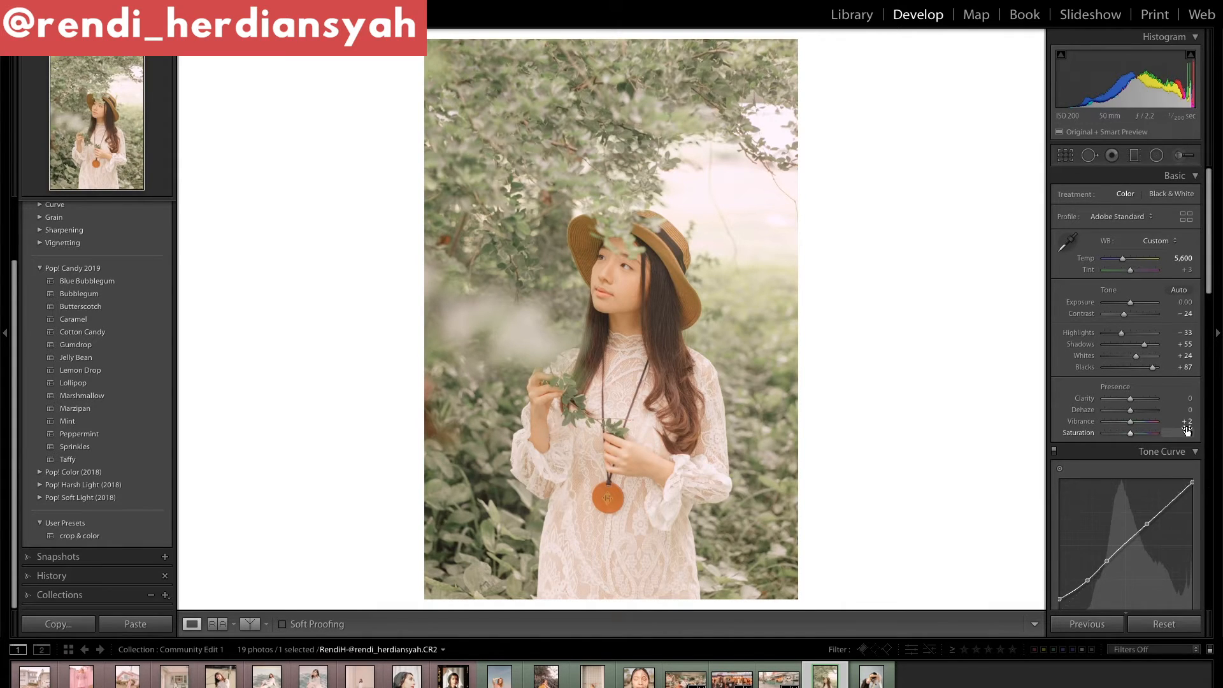
pyautogui.click(1188, 433)
pyautogui.write('4')
pyautogui.press('Return')
pyautogui.click(1184, 258)
pyautogui.write('50')
pyautogui.press('Return')
pyautogui.press('Return')
pyautogui.write('00')
pyautogui.press('Return')
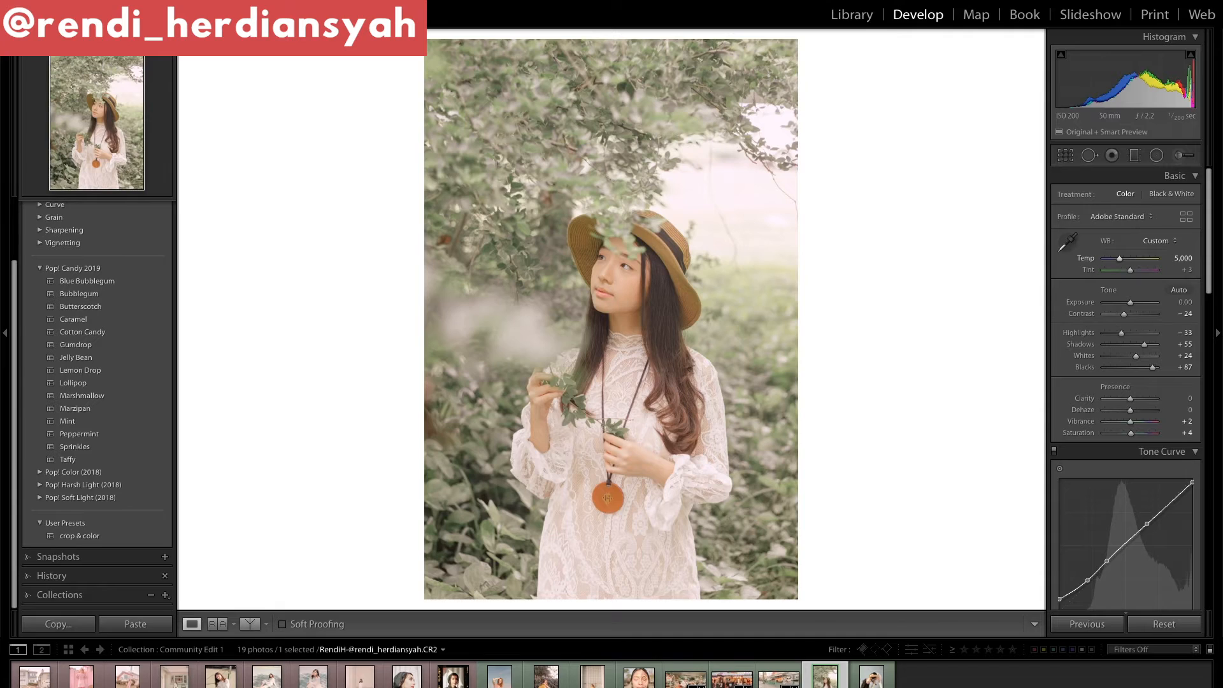
# Step: Set the garden portrait's green hue to +10 and green saturation to -66, comparing before and after repeatedly
pyautogui.scroll(-5, 1096, 307)
pyautogui.scroll(-9, 1096, 308)
pyautogui.click(1113, 224)
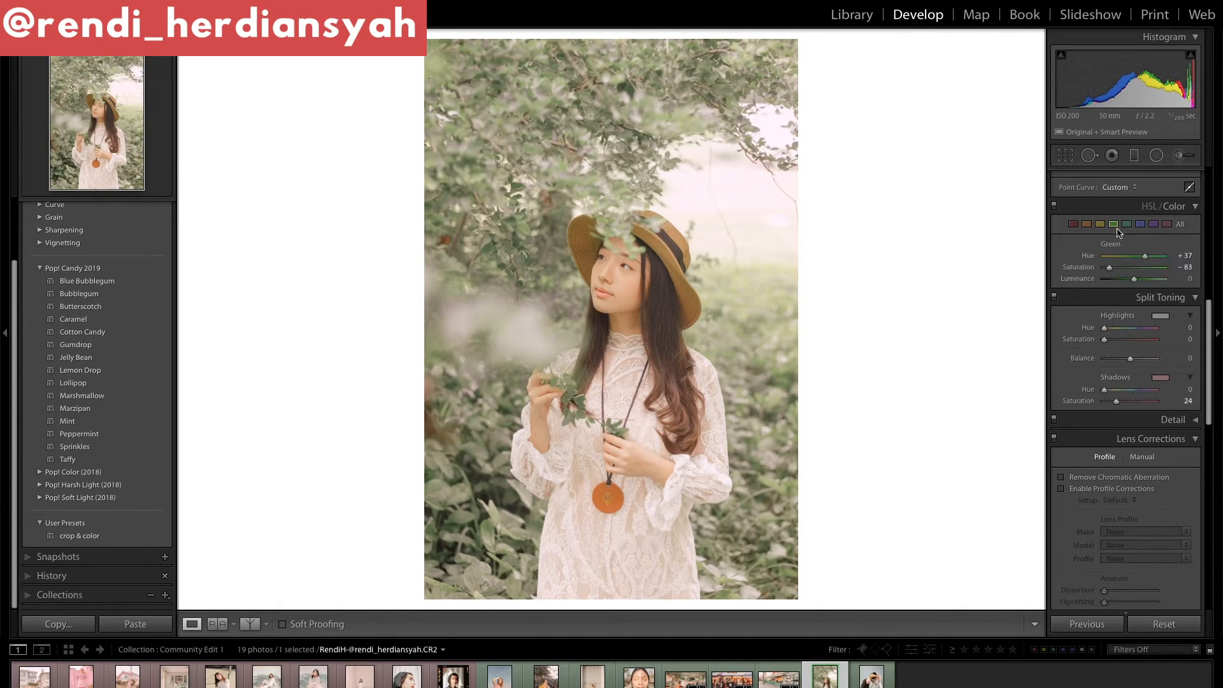
pyautogui.moveTo(1112, 267)
pyautogui.mouseDown()
pyautogui.moveTo(1140, 259)
pyautogui.moveTo(1116, 270)
pyautogui.mouseUp()
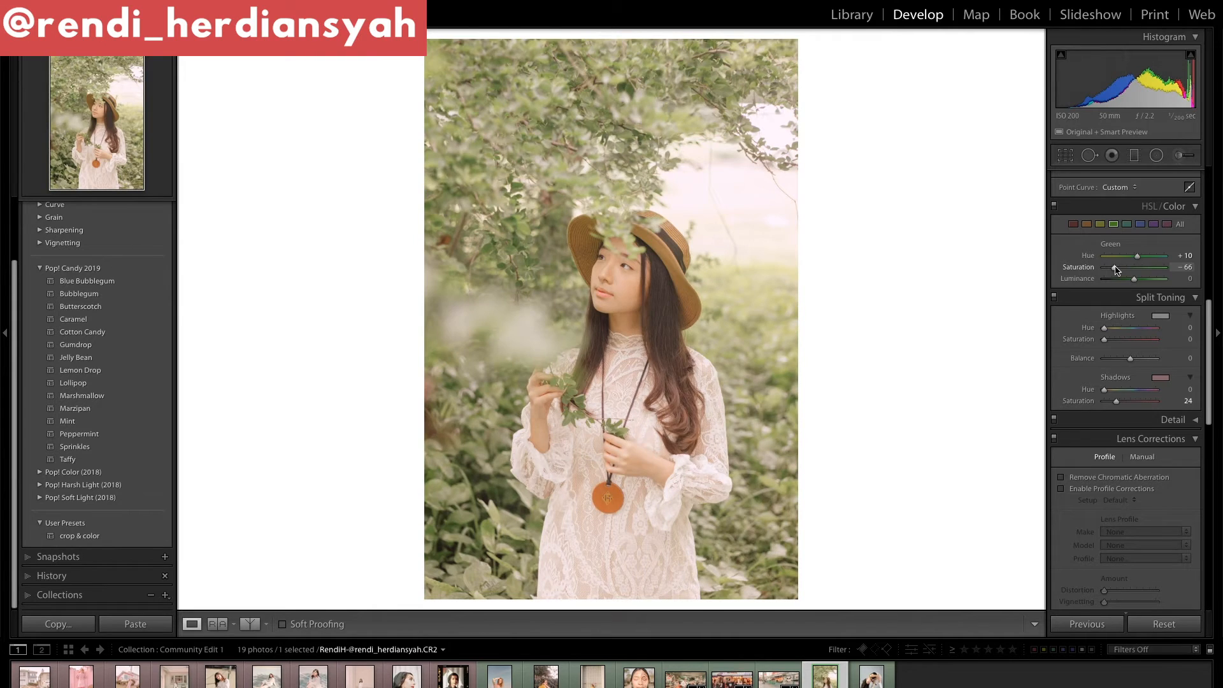
pyautogui.press('\\')
pyautogui.press('\\')
pyautogui.press('\\')
pyautogui.press('\\')
pyautogui.press('\\')
pyautogui.press('\\')
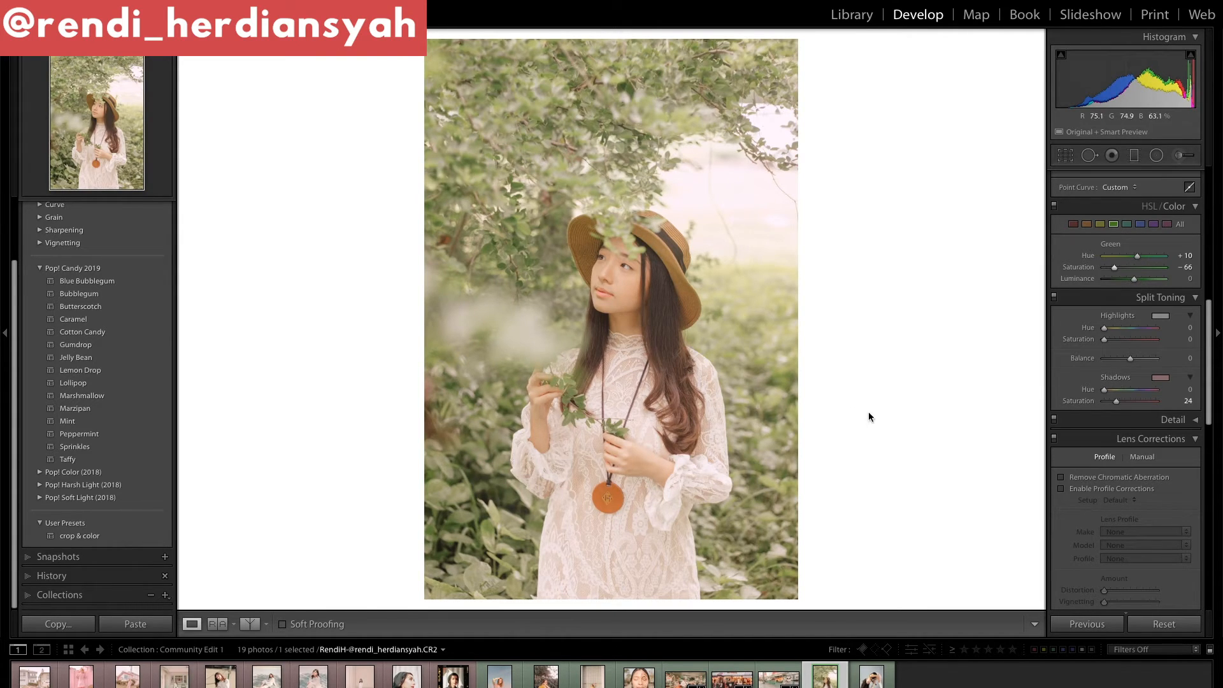
# Step: Go to the studio dancer portrait and heal the marks along the photo's left edge with Spot Removal
pyautogui.press('Right')
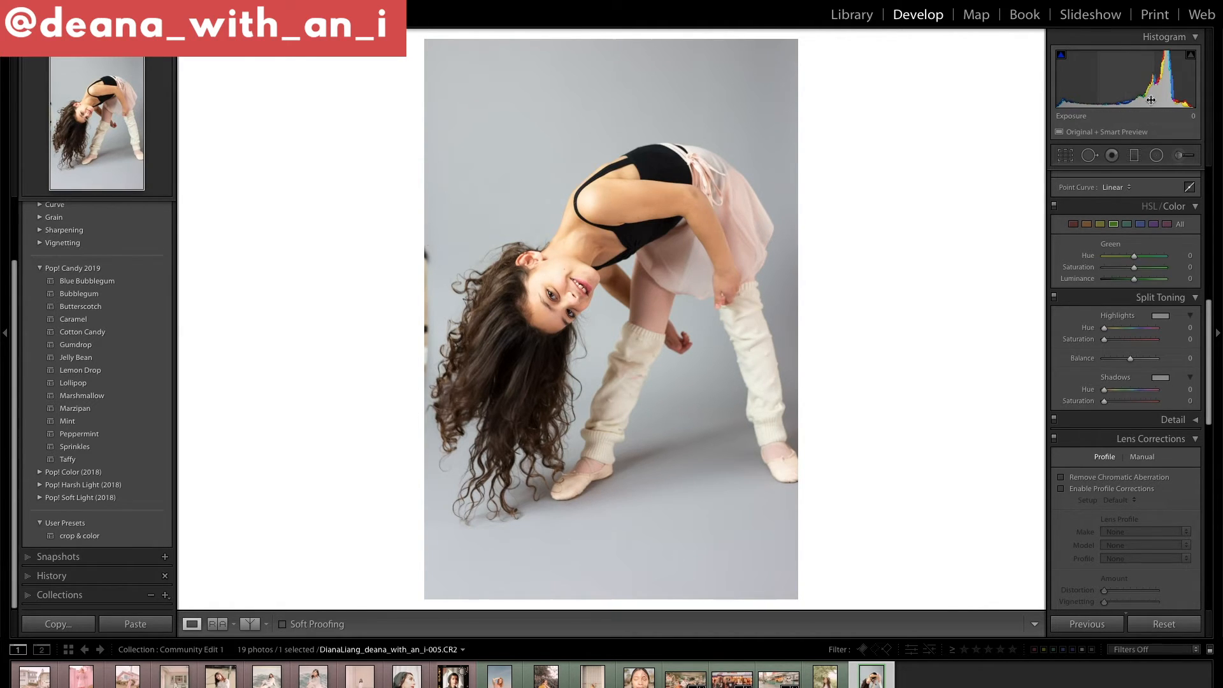
pyautogui.click(1090, 154)
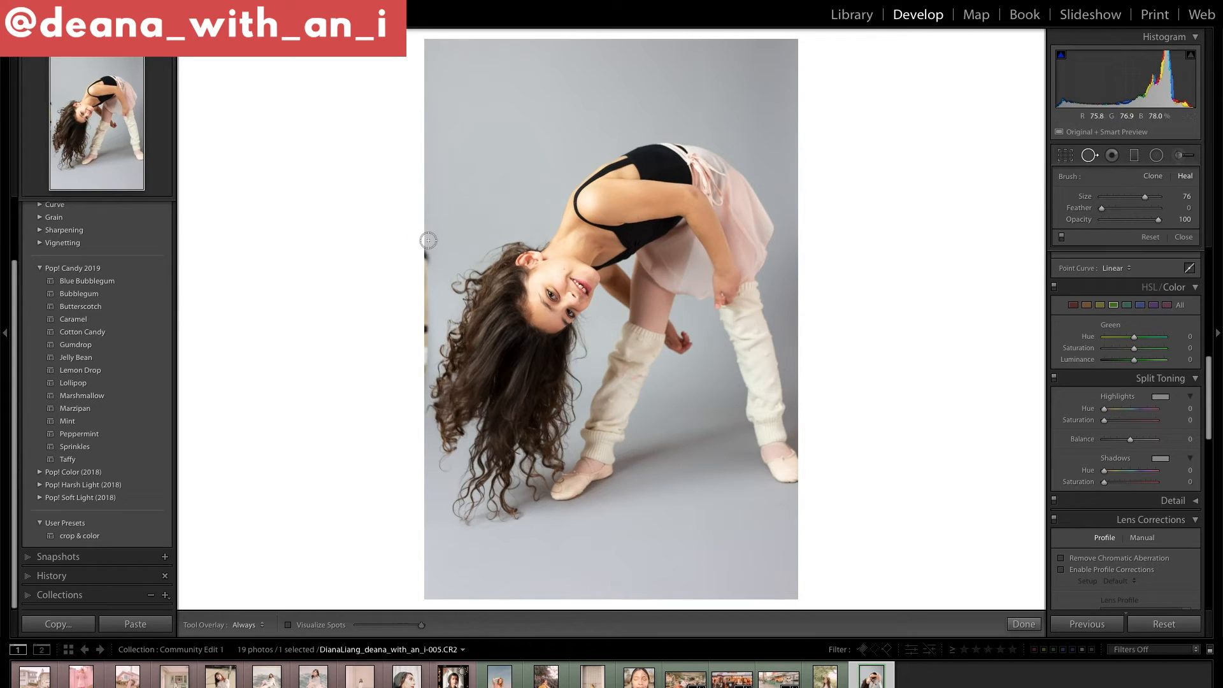
pyautogui.moveTo(424, 251); pyautogui.dragTo(418, 379)
pyautogui.press('q')
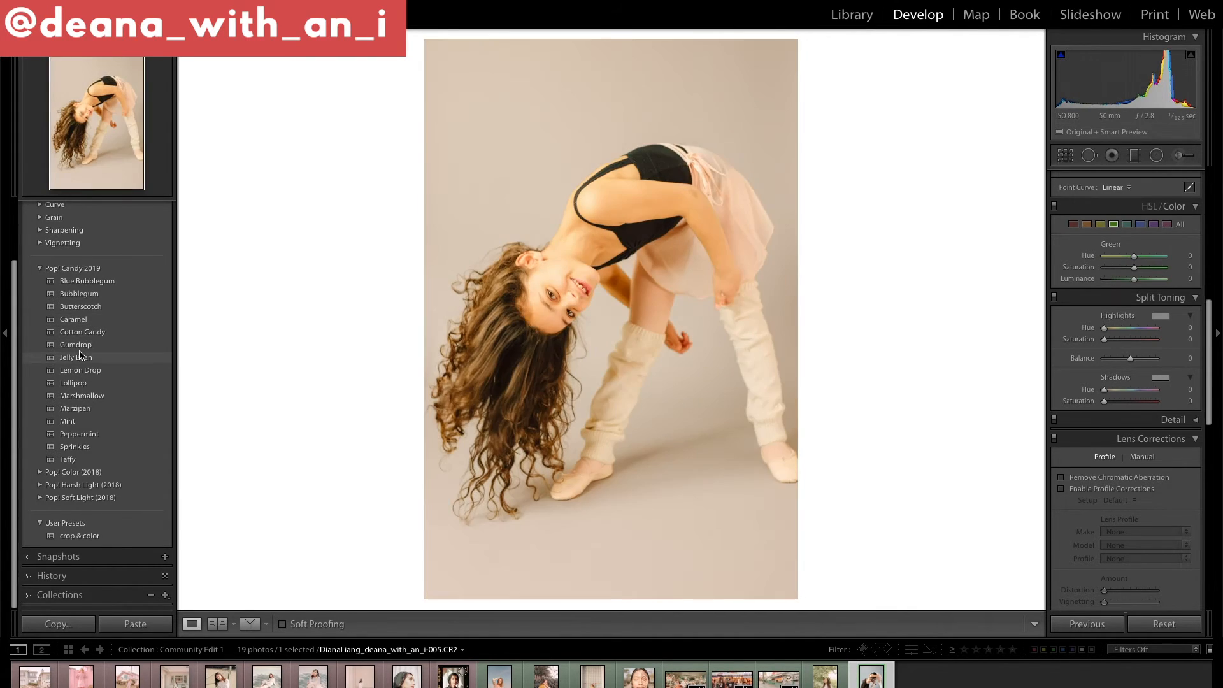
# Step: Apply the Gumdrop preset to the dancer portrait and set its exposure to +0.11
pyautogui.click(76, 344)
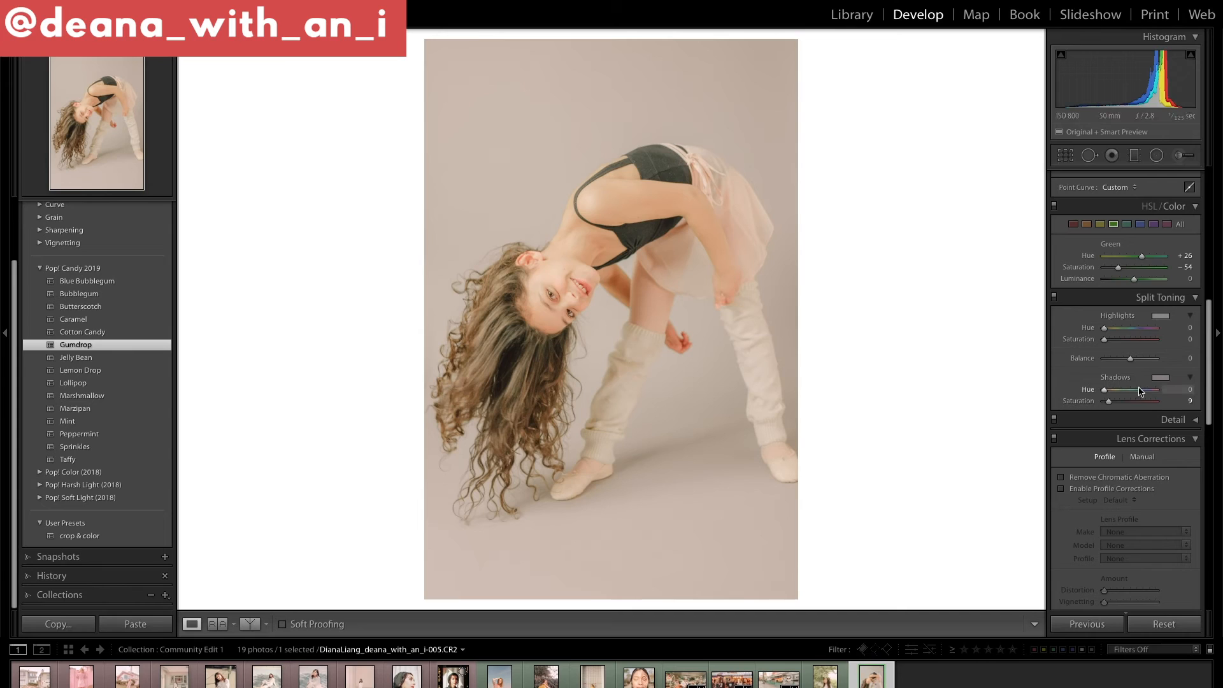
pyautogui.scroll(10, 1140, 382)
pyautogui.click(1185, 306)
pyautogui.write('.11')
pyautogui.press('Return')
# Step: Set the dancer portrait's contrast to -15 and its white balance temperature to 5,600
pyautogui.click(1122, 315)
pyautogui.moveTo(1121, 315); pyautogui.dragTo(1127, 314)
pyautogui.click(1180, 259)
pyautogui.write('5600')
pyautogui.press('Return')
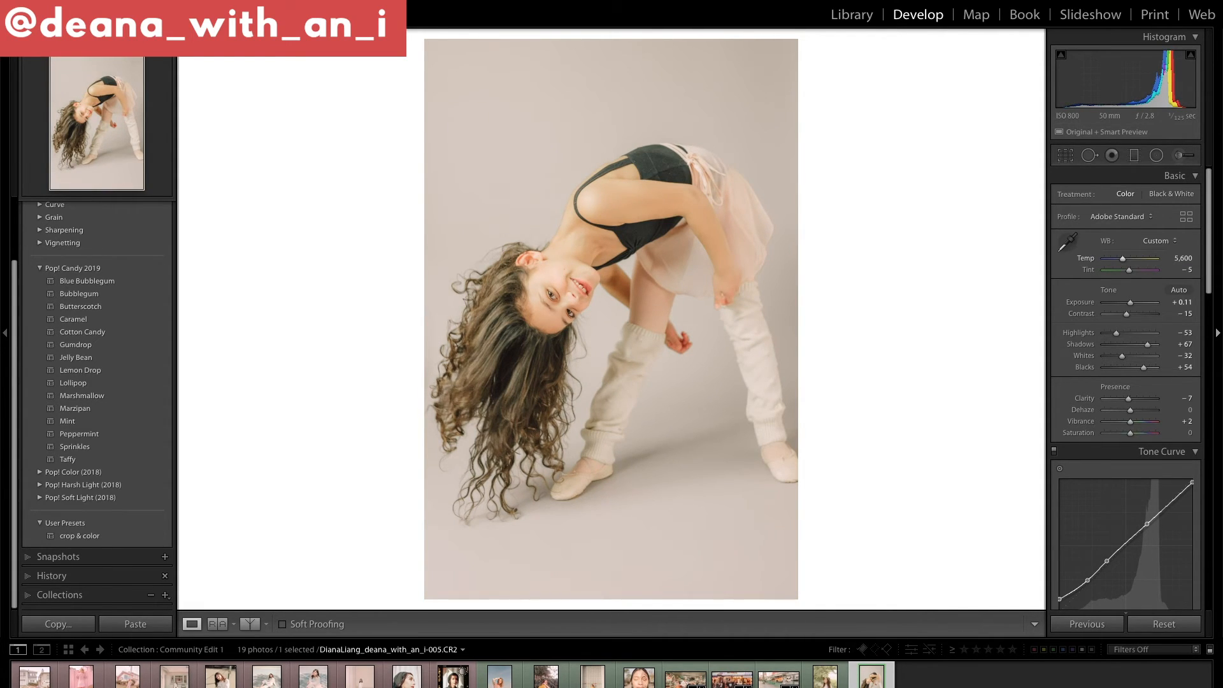
# Step: Set the dancer portrait's orange hue to -2, after trying 0, and its orange saturation to -22
pyautogui.scroll(-5, 1147, 297)
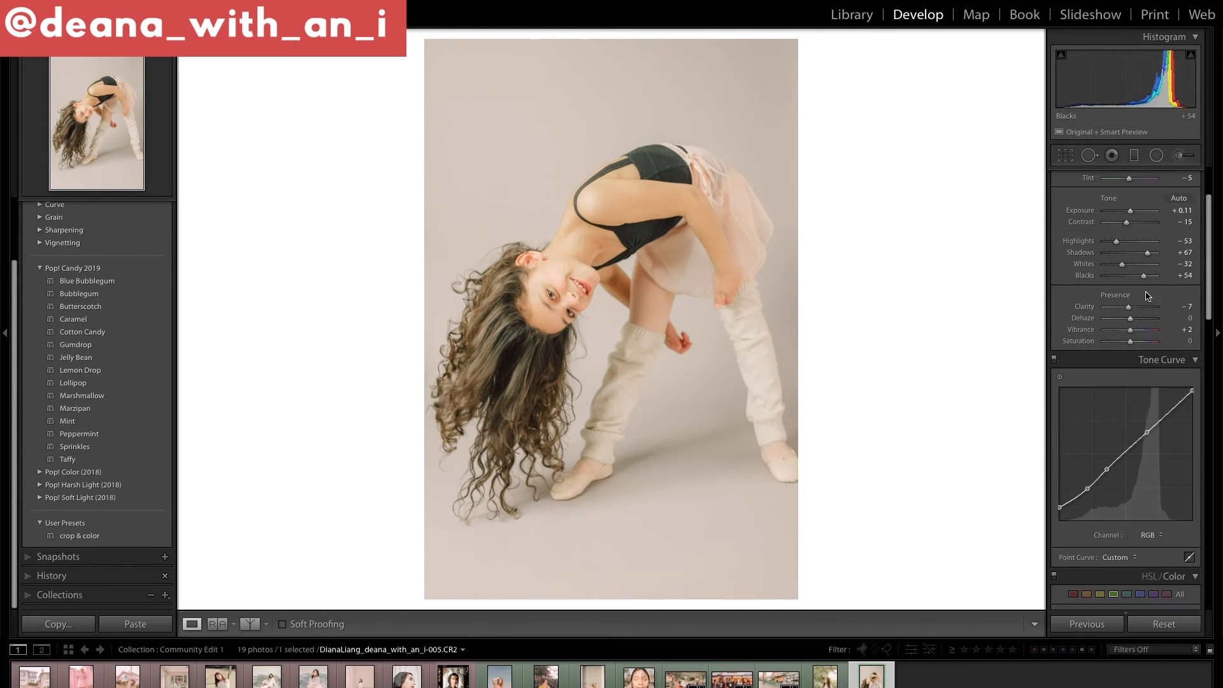
pyautogui.scroll(-1, 1146, 292)
pyautogui.click(1087, 442)
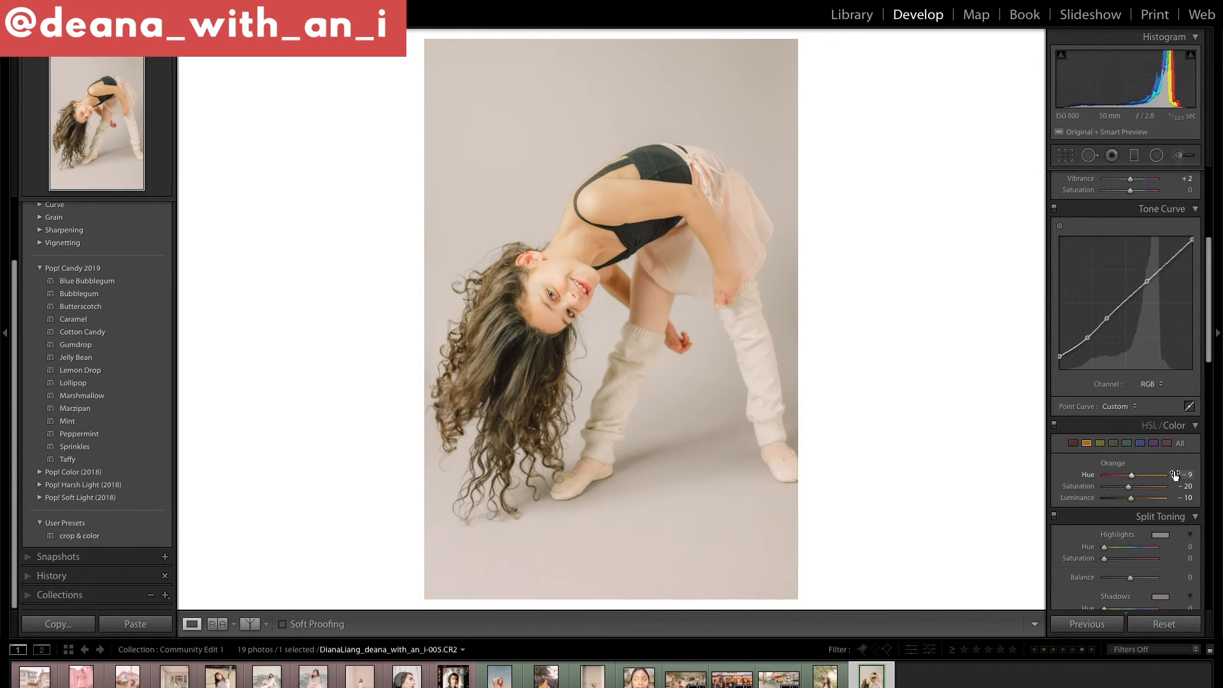
pyautogui.click(1188, 476)
pyautogui.write('0')
pyautogui.press('Return')
pyautogui.click(1186, 474)
pyautogui.write('-2')
pyautogui.press('Return')
pyautogui.click(1187, 487)
pyautogui.write('-22')
pyautogui.press('Return')
# Step: Set the dancer portrait's split-toning shadow saturation to 11, after trying 3
pyautogui.scroll(-1, 1209, 510)
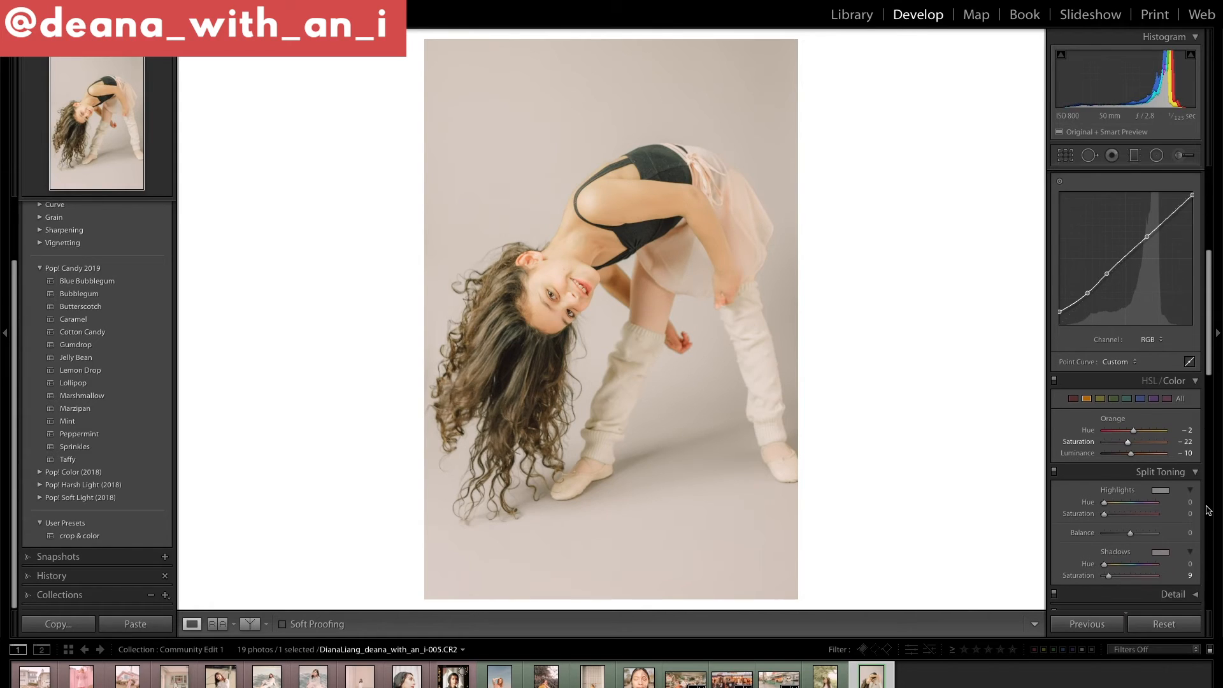
pyautogui.click(1189, 569)
pyautogui.write('3')
pyautogui.press('Return')
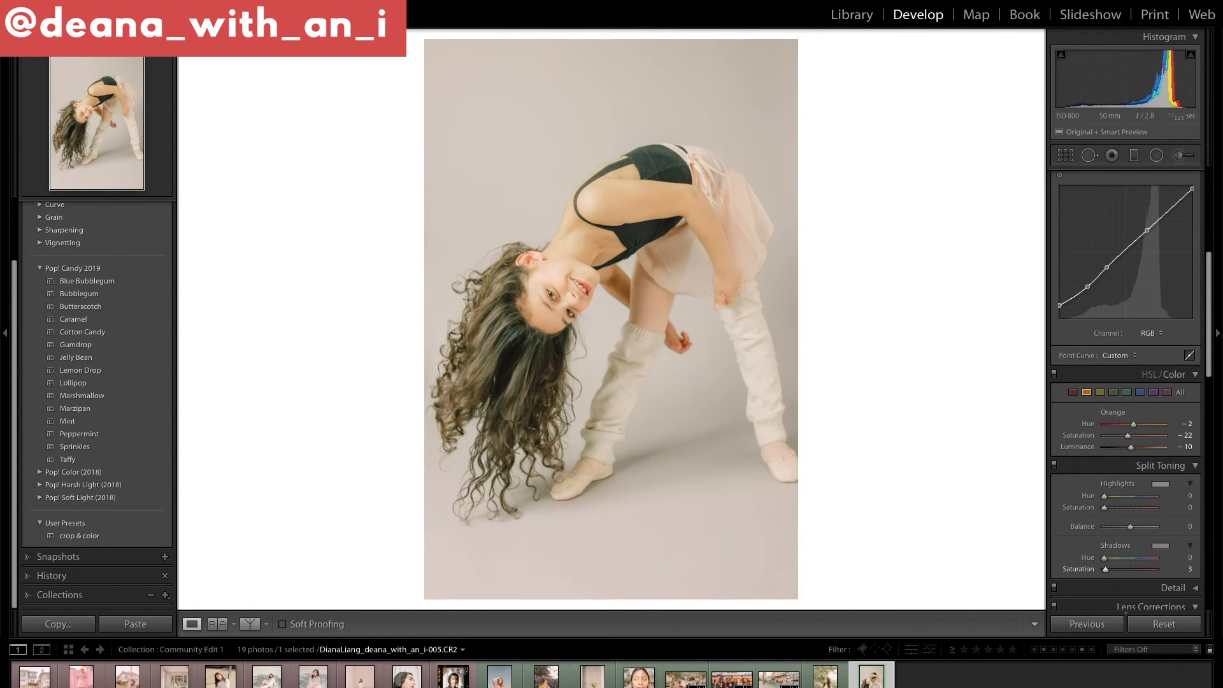
pyautogui.click(1190, 569)
pyautogui.write('11')
pyautogui.press('Return')
# Step: Set the dancer portrait's white balance temperature to 5,100
pyautogui.scroll(5, 1175, 256)
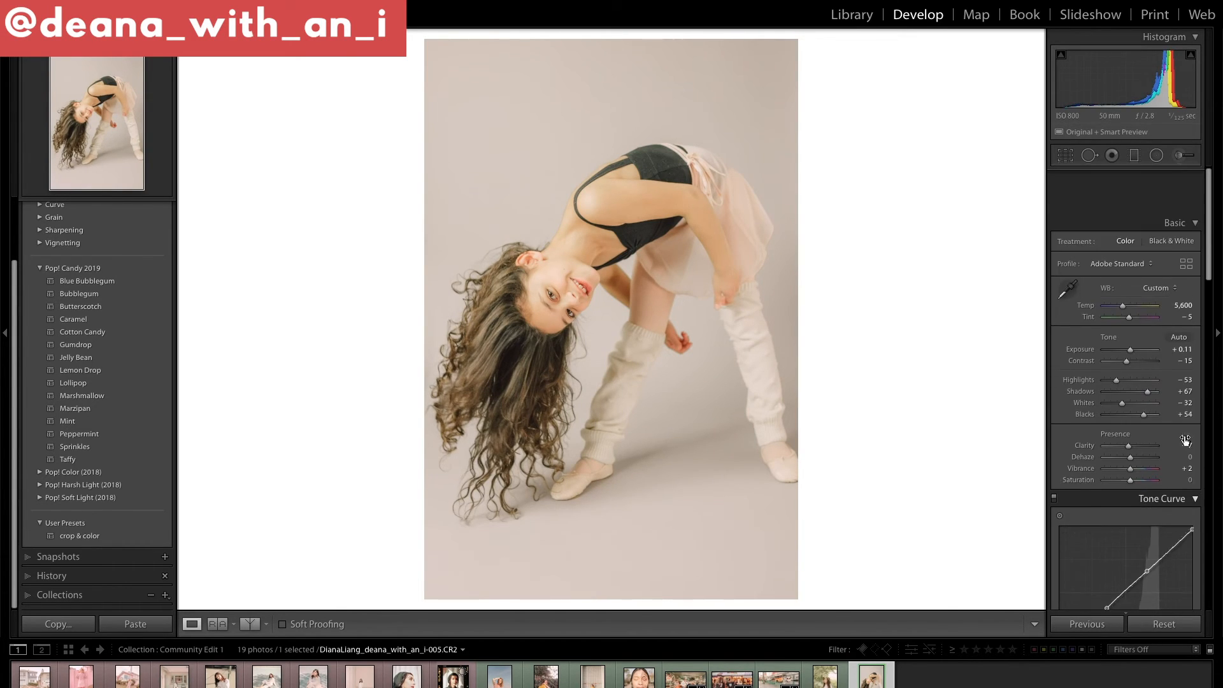
pyautogui.click(1175, 255)
pyautogui.write('5100')
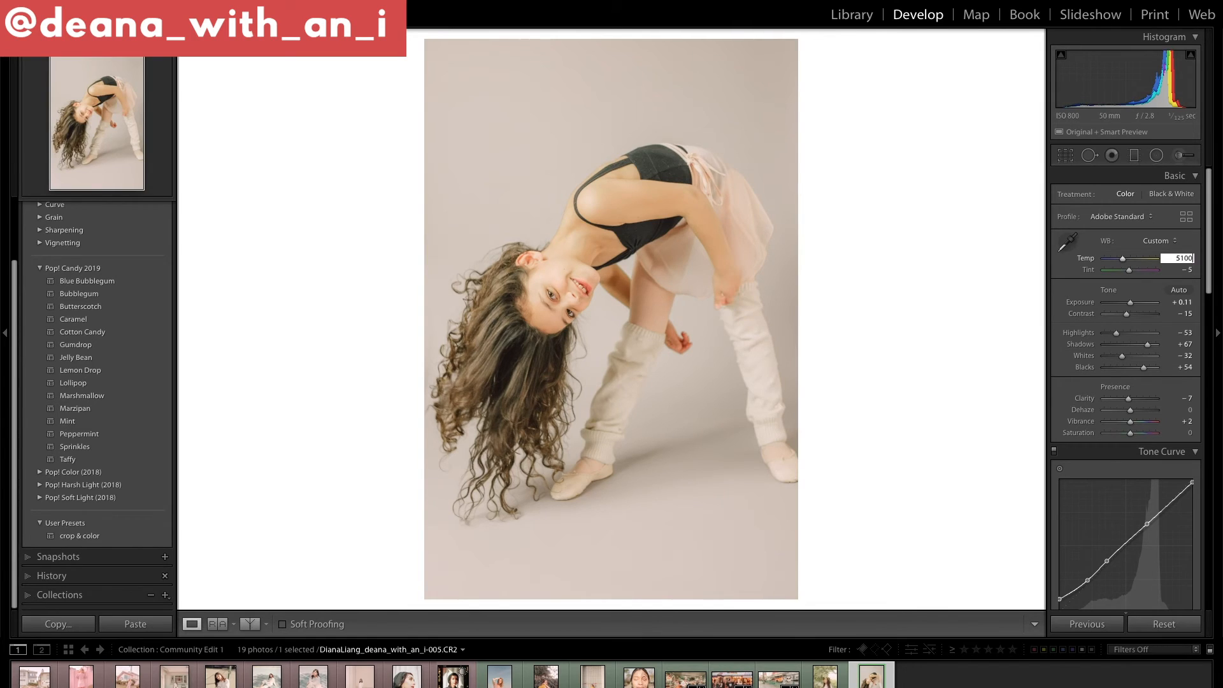
pyautogui.press('Return')
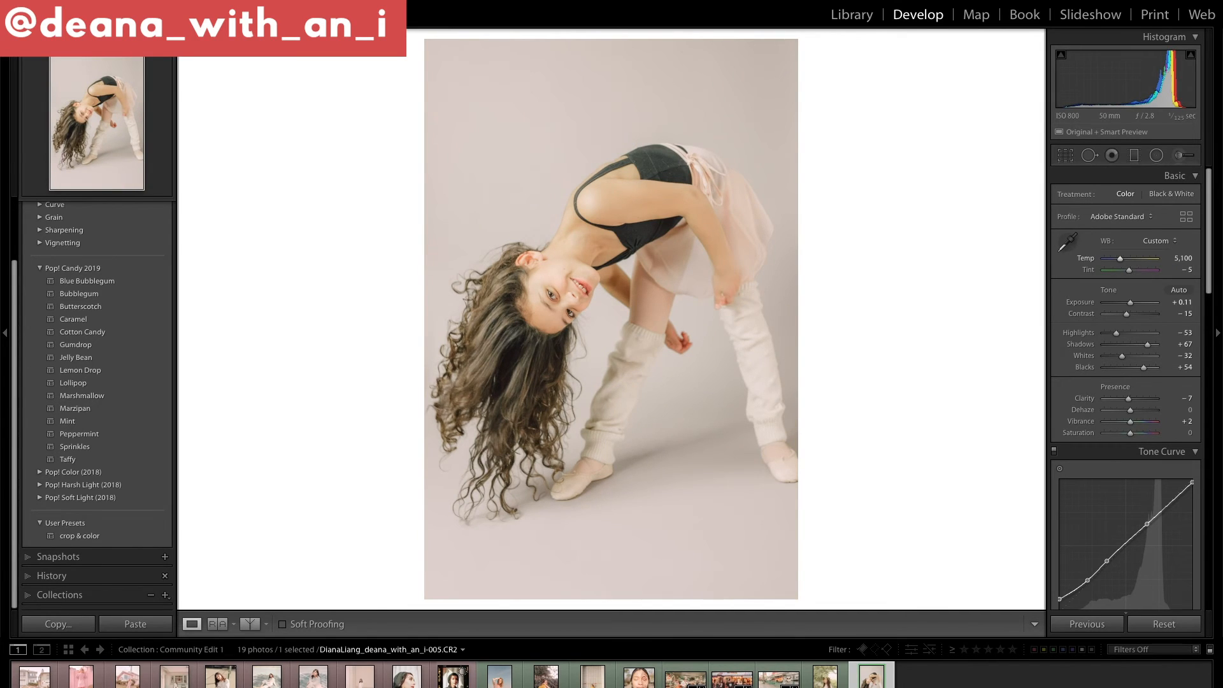
# Step: Try -10 for both the orange hue and the orange saturation of the dancer portrait
pyautogui.scroll(-5, 1173, 261)
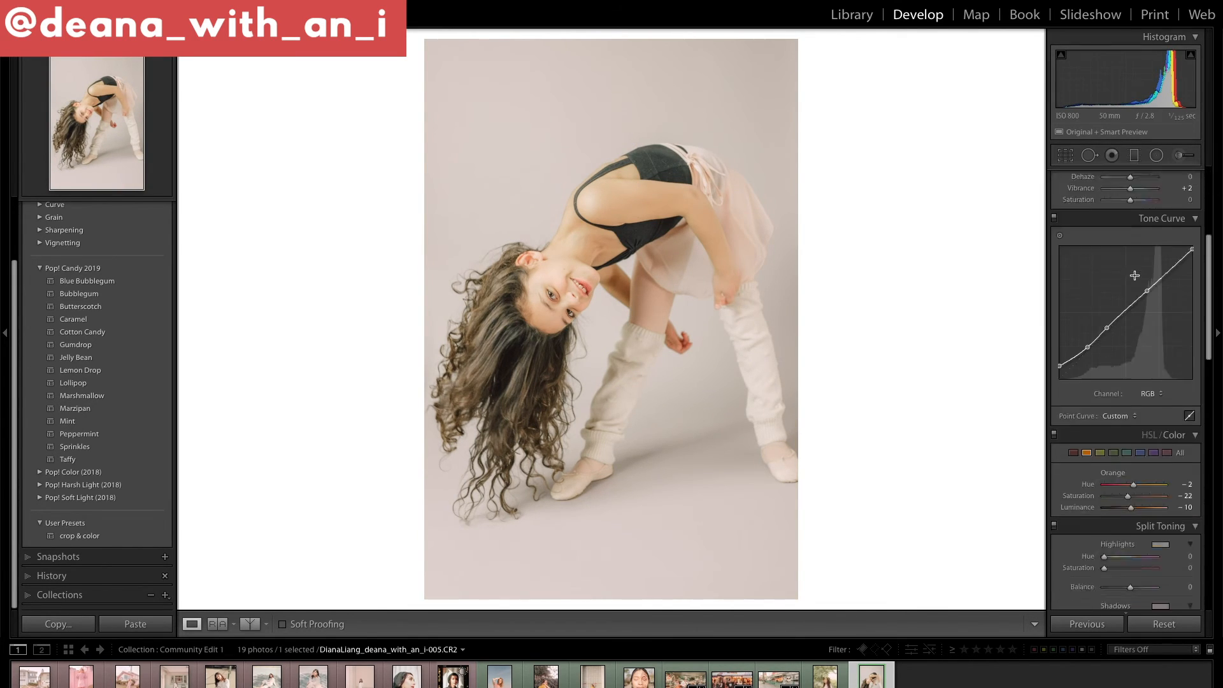
pyautogui.click(1189, 396)
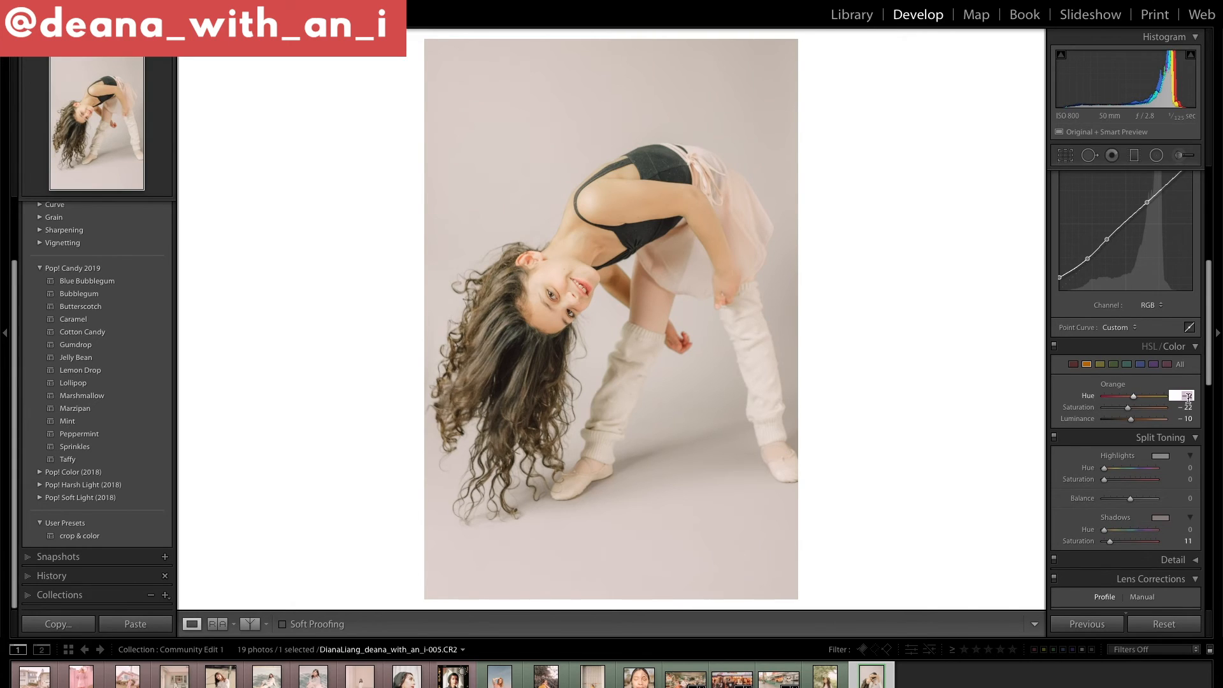
pyautogui.write('-10')
pyautogui.press('Return')
pyautogui.click(1185, 408)
pyautogui.write('-10')
pyautogui.press('Return')
pyautogui.click(1186, 408)
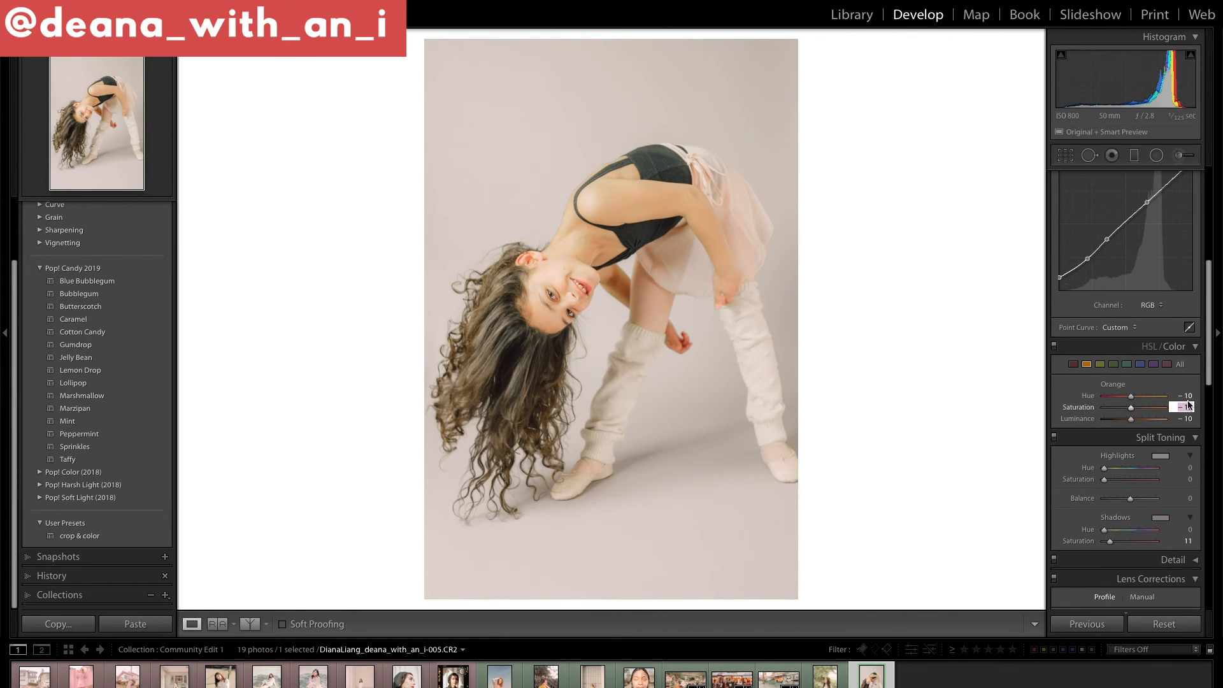
# Step: Set the dancer portrait's orange hue to -18 and orange saturation to -13, comparing with the unedited photo
pyautogui.click(1183, 396)
pyautogui.write('-18')
pyautogui.press('Return')
pyautogui.click(1185, 408)
pyautogui.write('-13')
pyautogui.press('Return')
pyautogui.press('\\')
pyautogui.press('\\')
# Step: Adjust the dancer portrait's yellow saturation, trying -38 and comparing the edit with the unedited photo
pyautogui.click(1100, 364)
pyautogui.moveTo(1109, 412)
pyautogui.mouseDown()
pyautogui.moveTo(1214, 420)
pyautogui.moveTo(1214, 433)
pyautogui.moveTo(1125, 410)
pyautogui.moveTo(1136, 398)
pyautogui.moveTo(1122, 409)
pyautogui.mouseUp()
pyautogui.press('\\')
pyautogui.press('\\')
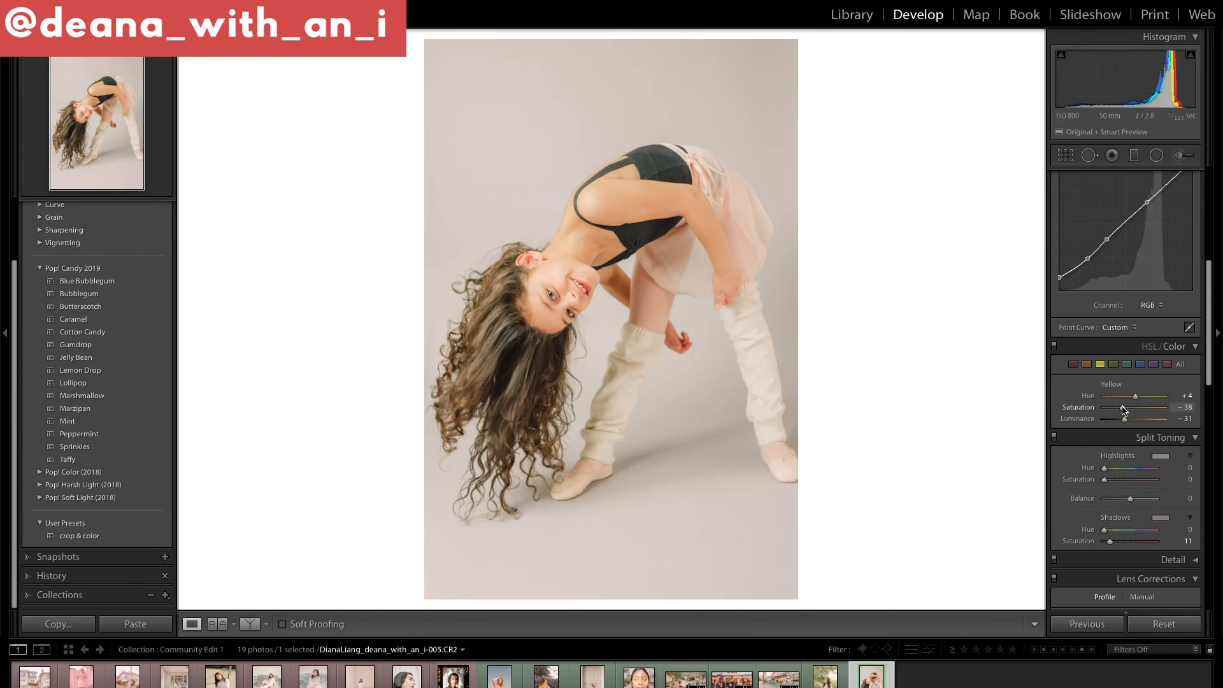
pyautogui.moveTo(1122, 409); pyautogui.dragTo(1122, 409)
pyautogui.moveTo(1122, 409); pyautogui.dragTo(1119, 413)
# Step: Set the dancer portrait's tint to -8, compare before and after, and reduce the Shadows tone to +45
pyautogui.scroll(10, 1201, 271)
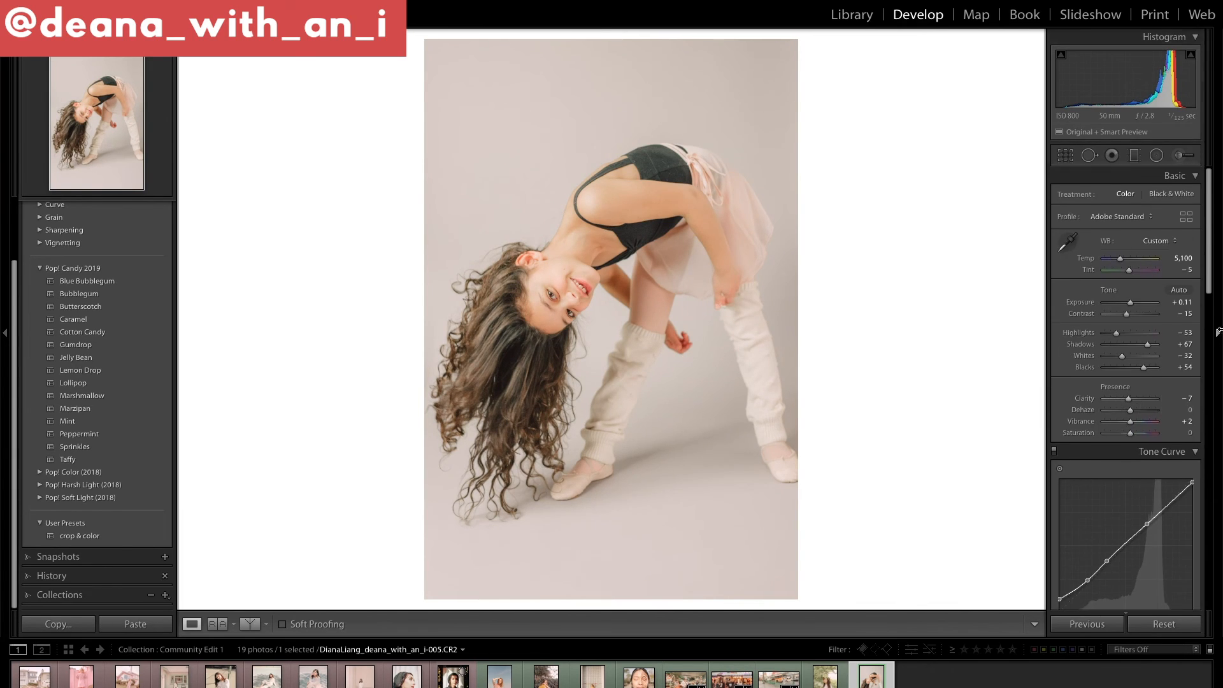
pyautogui.click(1189, 269)
pyautogui.write('-8')
pyautogui.press('Return')
pyautogui.press('\\')
pyautogui.press('\\')
pyautogui.press('\\')
pyautogui.press('\\')
pyautogui.press('\\')
pyautogui.press('\\')
pyautogui.moveTo(1147, 344); pyautogui.dragTo(1142, 347)
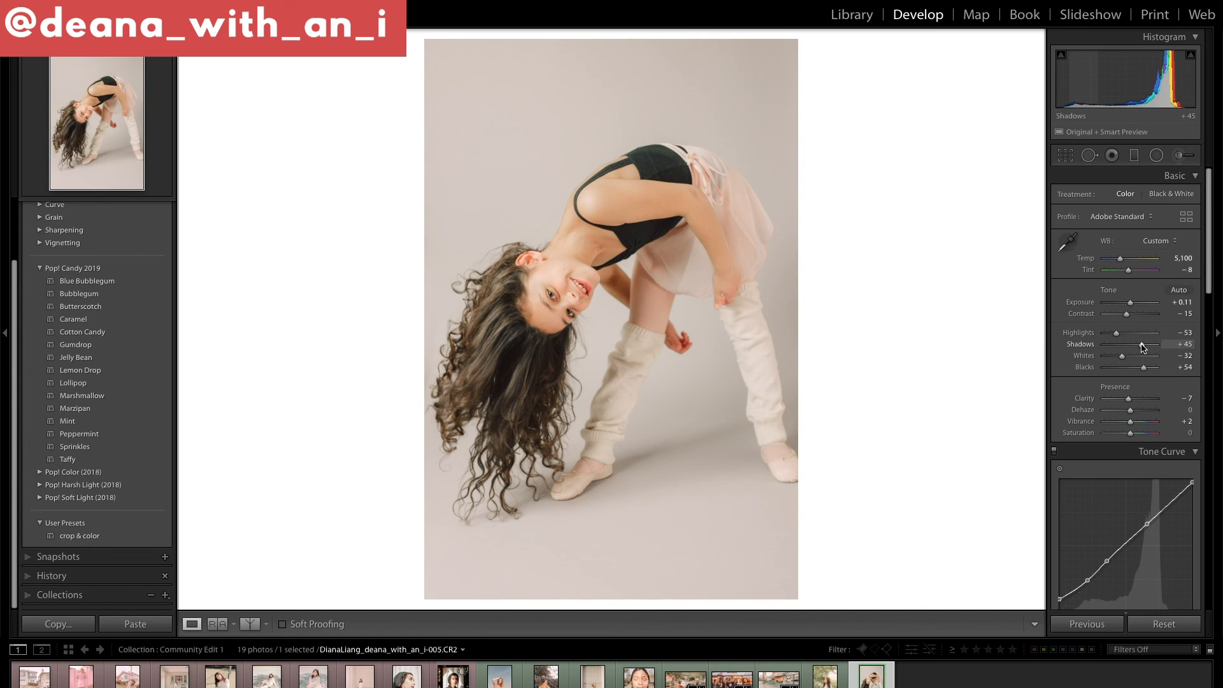